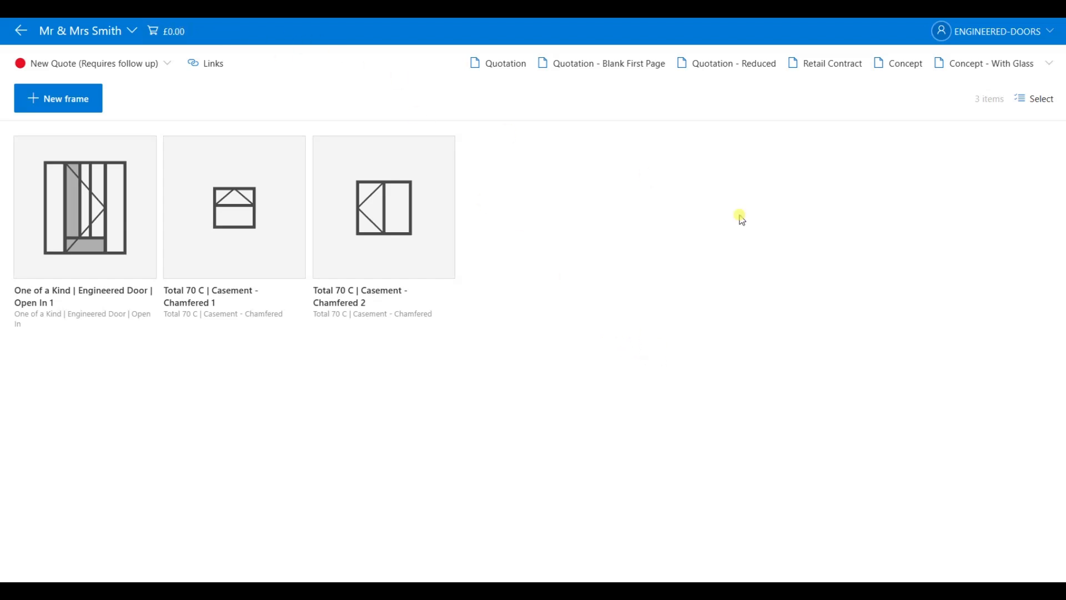
- Return to the project list, reopen the customer's project and open its price details
mouse_move(354, 148)
left_click(20, 30)
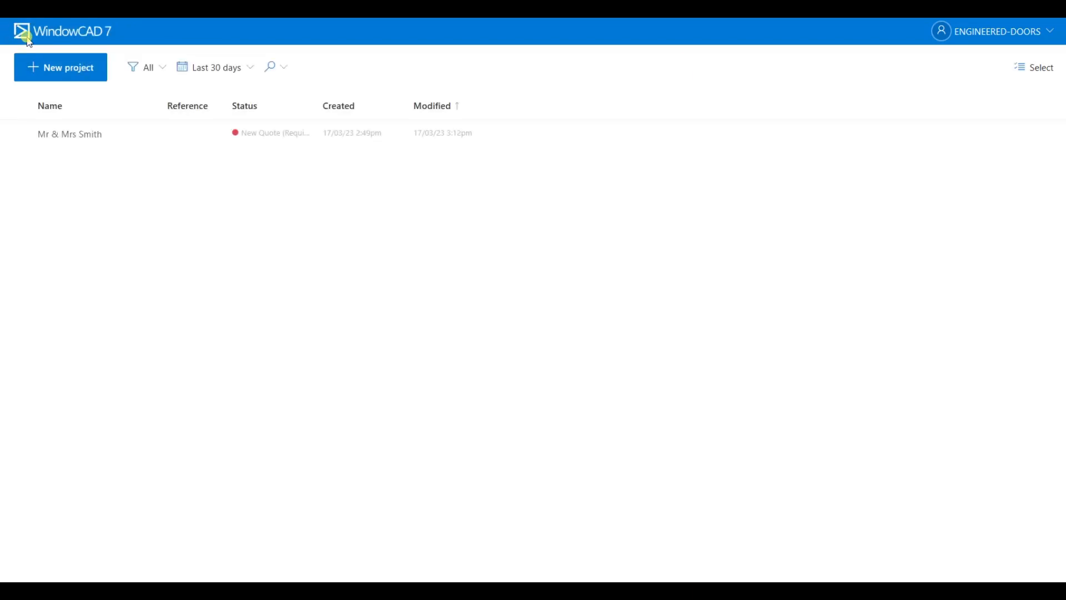
left_click(78, 134)
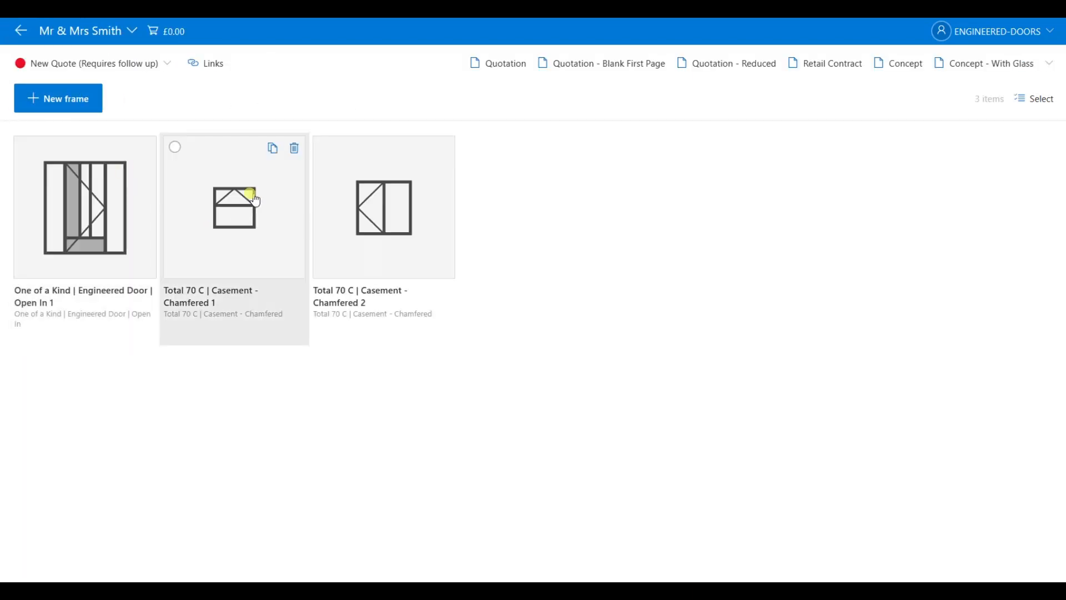
left_click(173, 37)
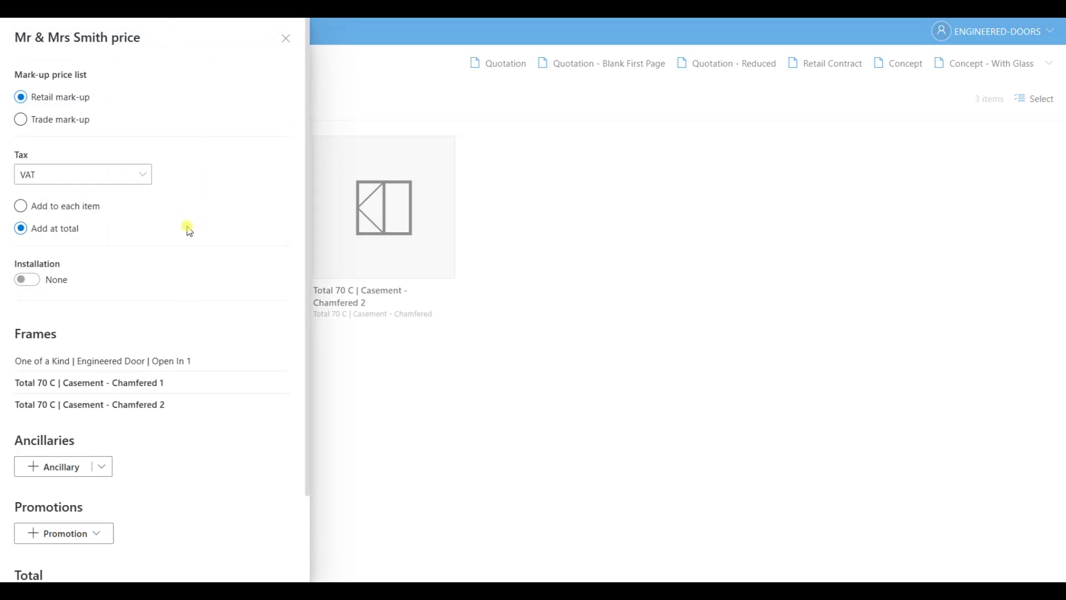
- Review the project's price settings and the available tax options
scroll(177, 231, "down", 2)
scroll(89, 211, "up", 2)
left_click(115, 175)
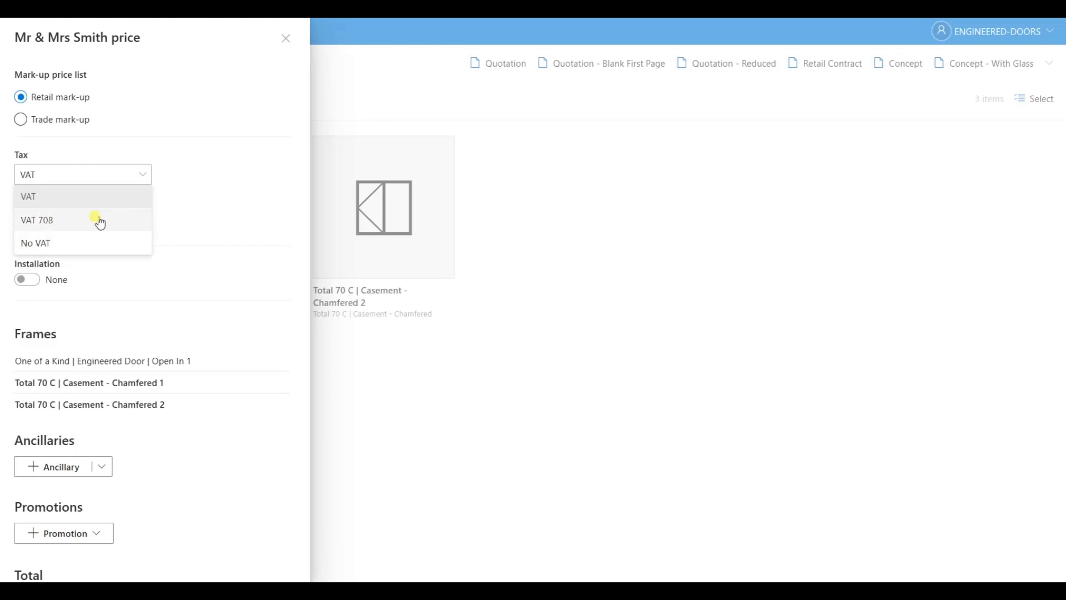
left_click(117, 172)
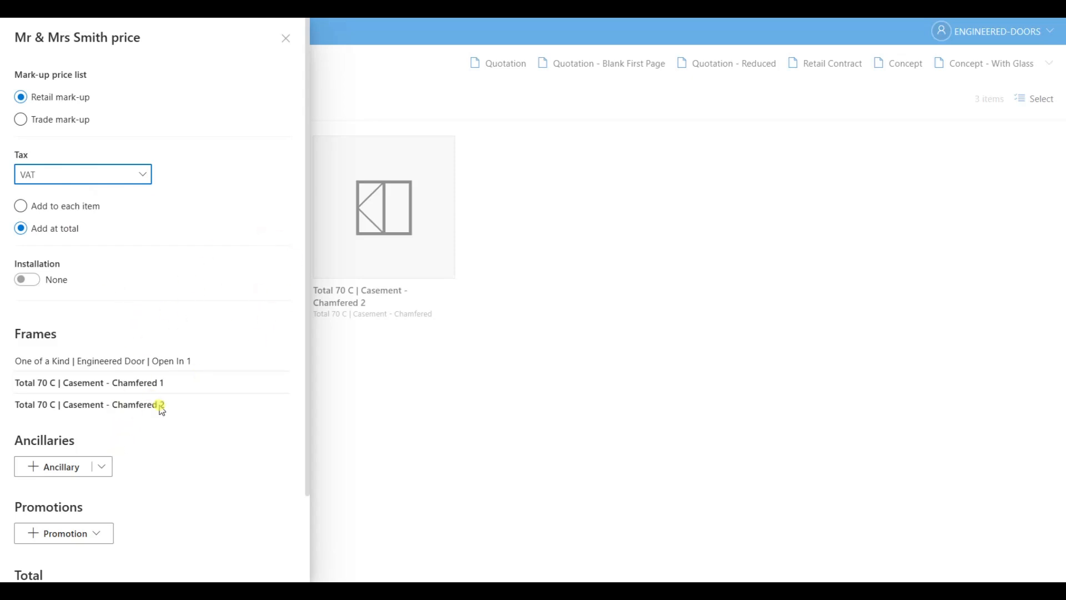
- Add an Installation Cost ancillary, unlinked from its preset, with a lump sum of £3500
left_click(102, 468)
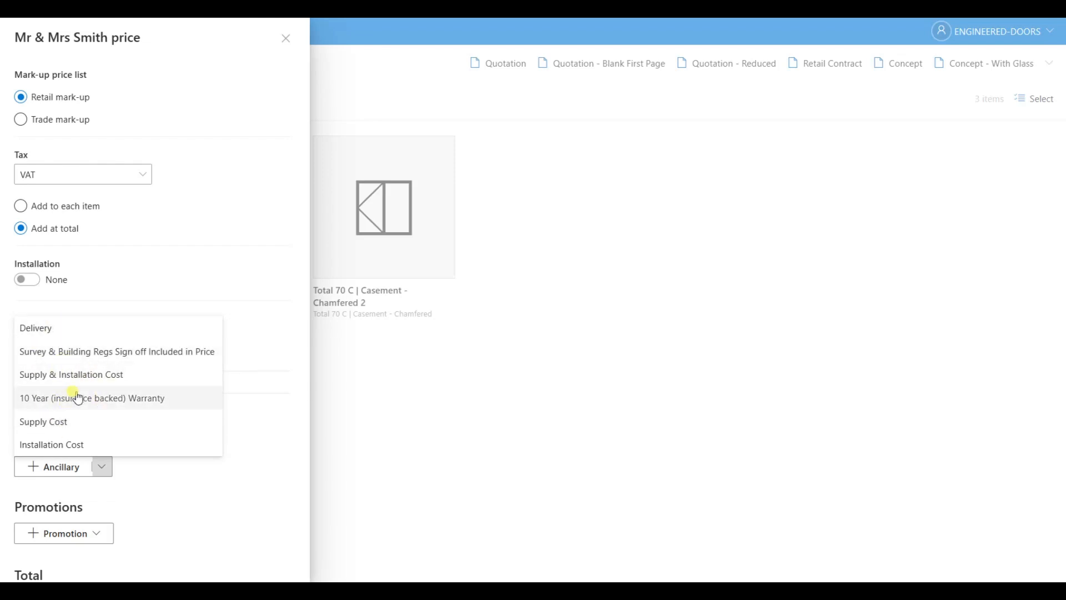
left_click(74, 446)
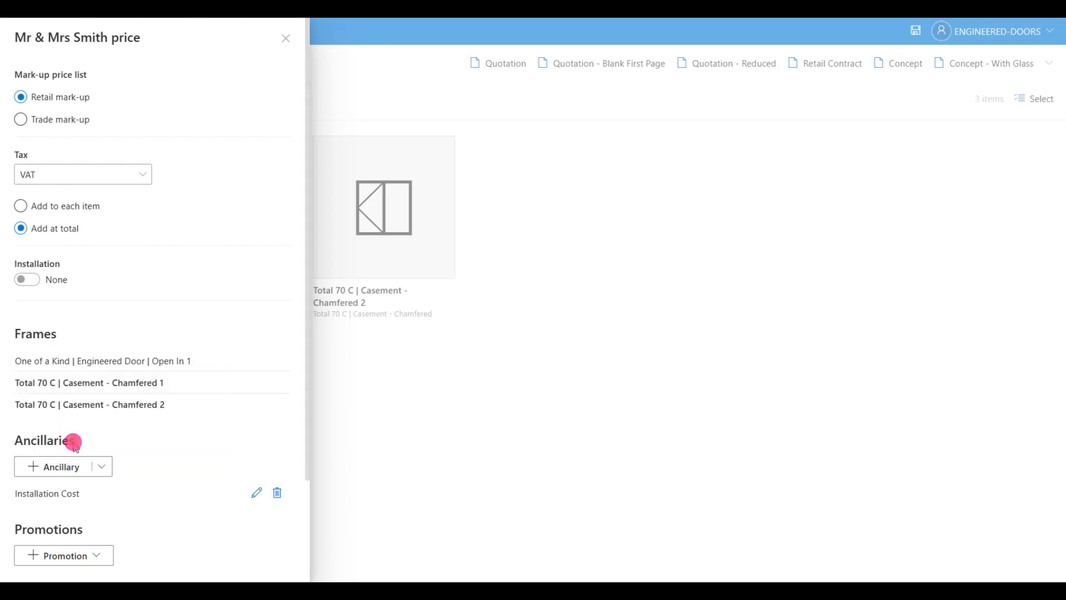
left_click(258, 494)
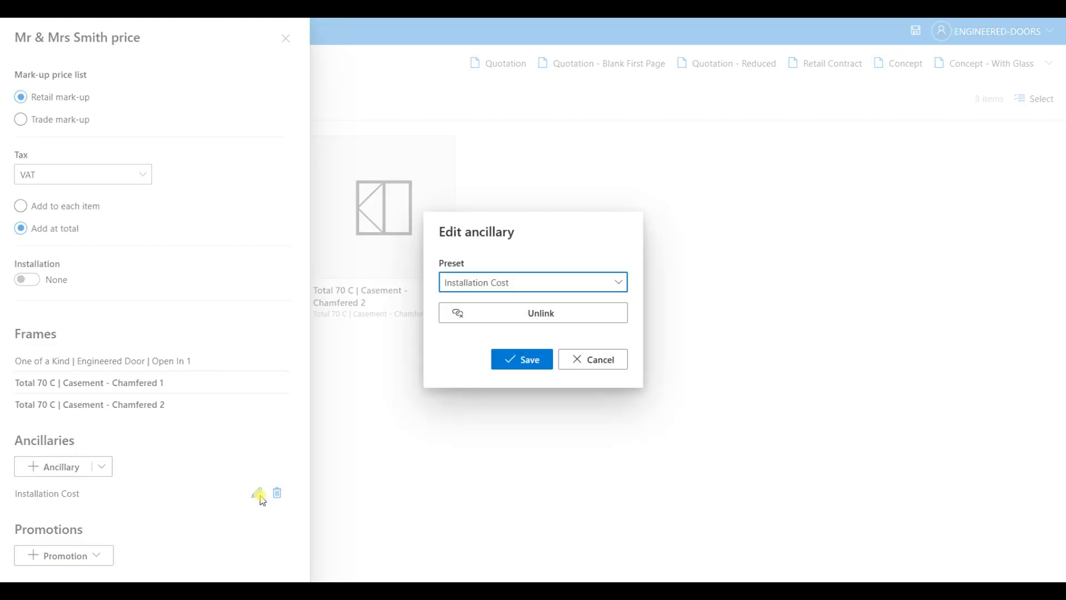
left_click(493, 308)
left_click_drag(472, 326, 428, 322)
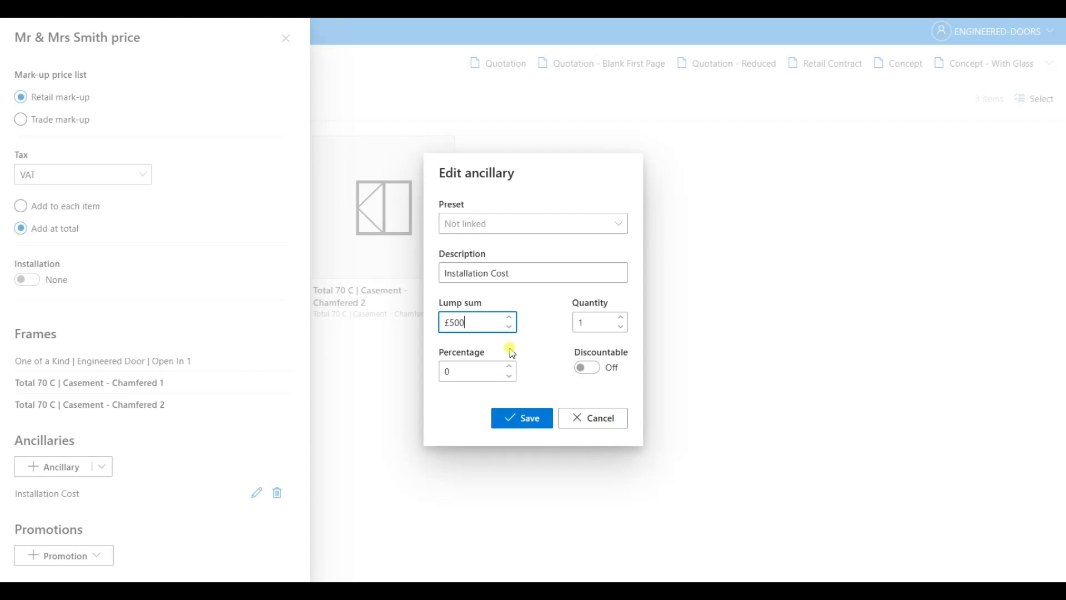
left_click_drag(488, 322, 433, 326)
type("3")
left_click(528, 418)
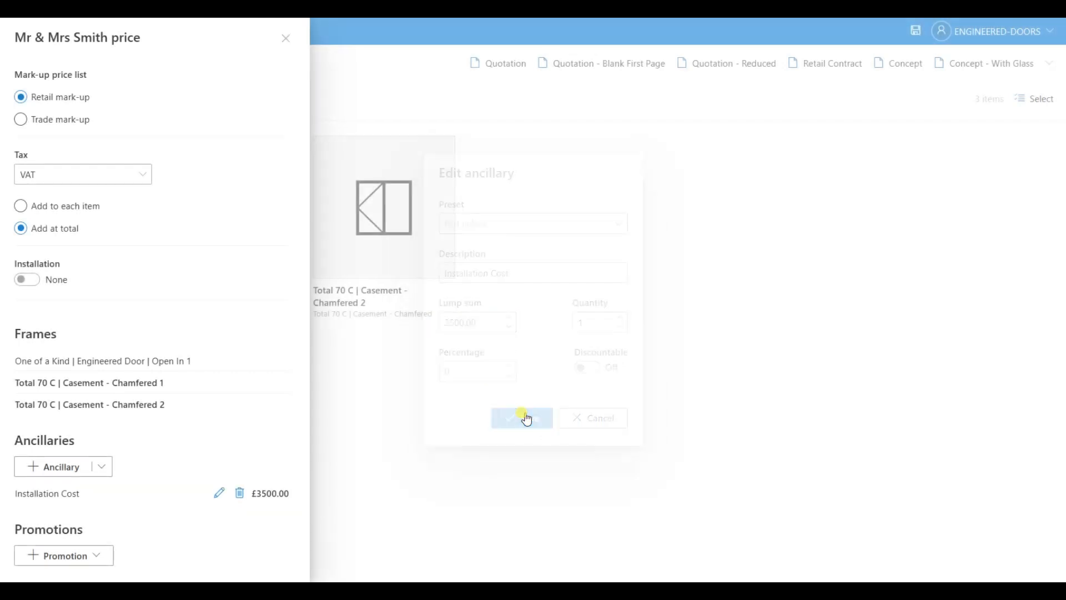
- Check the price totals and examine the Quotation document's customer details, frame specifications, ancillaries and totals
scroll(274, 389, "down", 3)
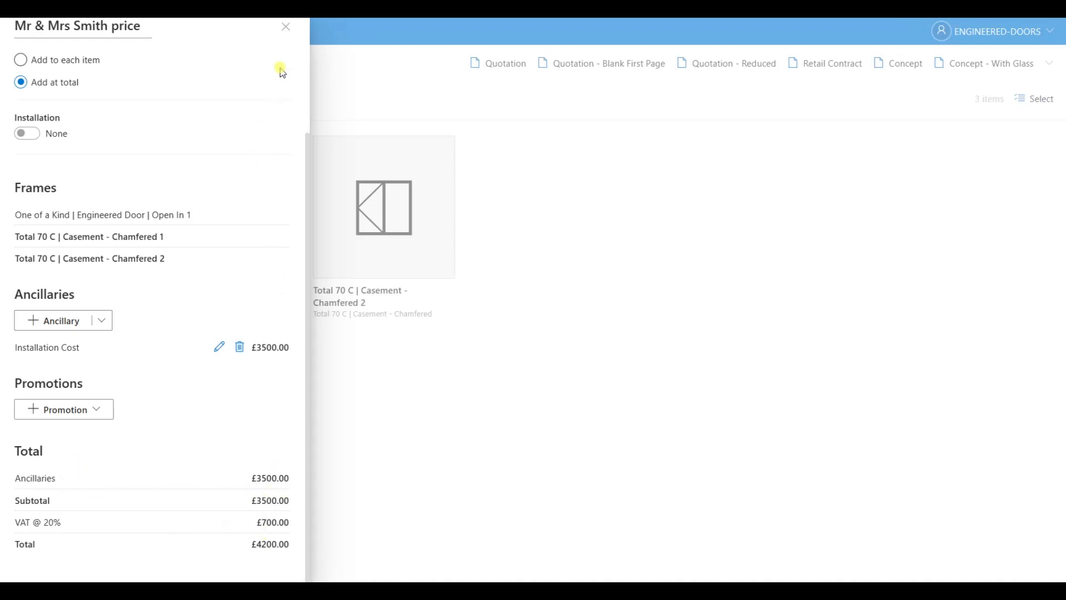
left_click(285, 26)
left_click(485, 64)
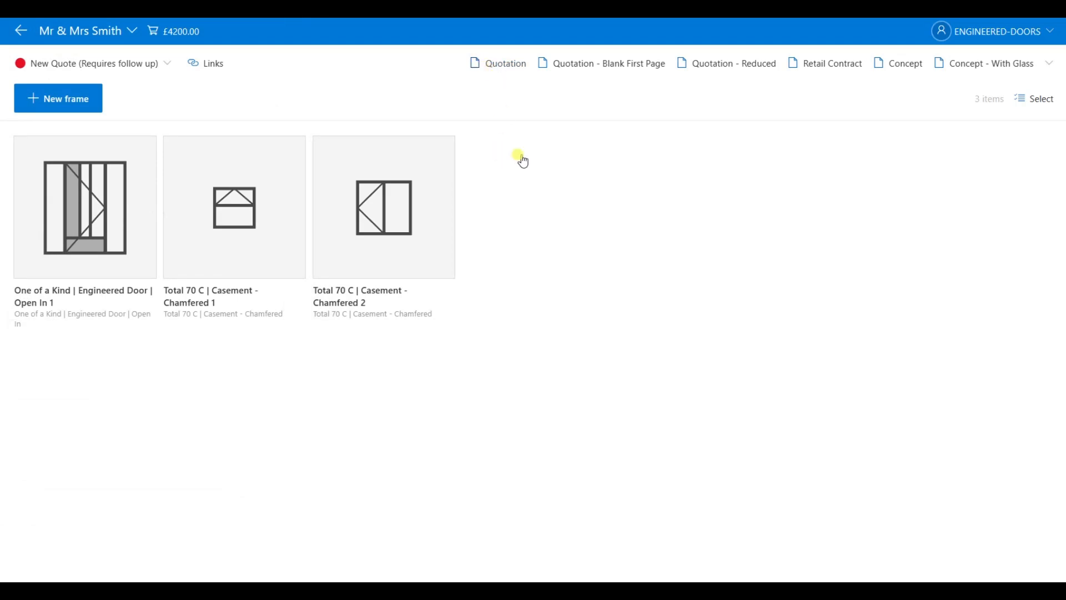
scroll(521, 167, "down", 5)
scroll(520, 169, "up", 5)
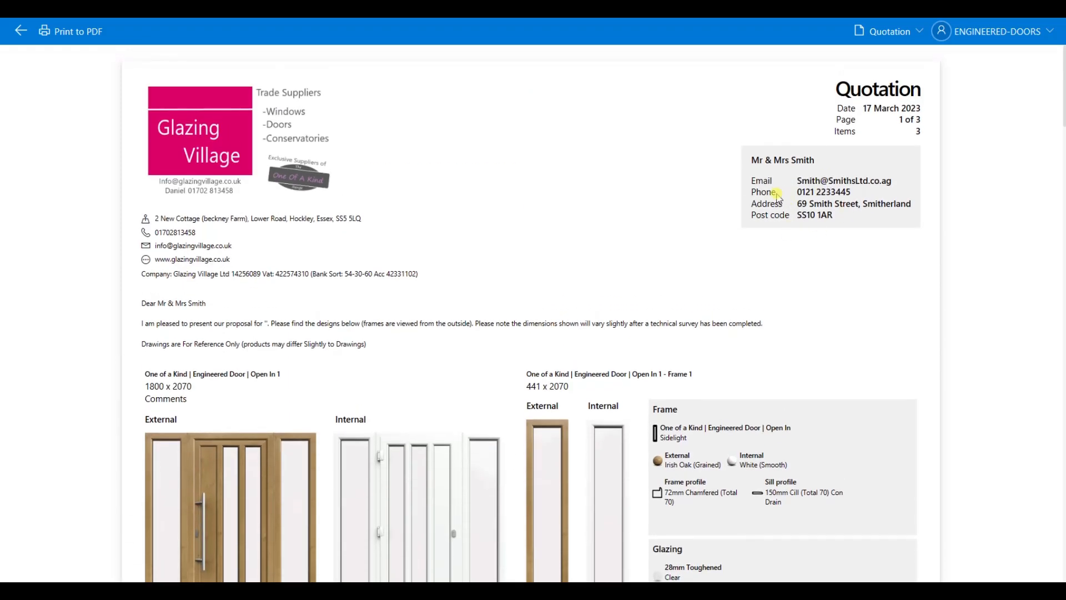
scroll(722, 219, "down", 4)
scroll(652, 222, "up", 4)
scroll(257, 241, "down", 15)
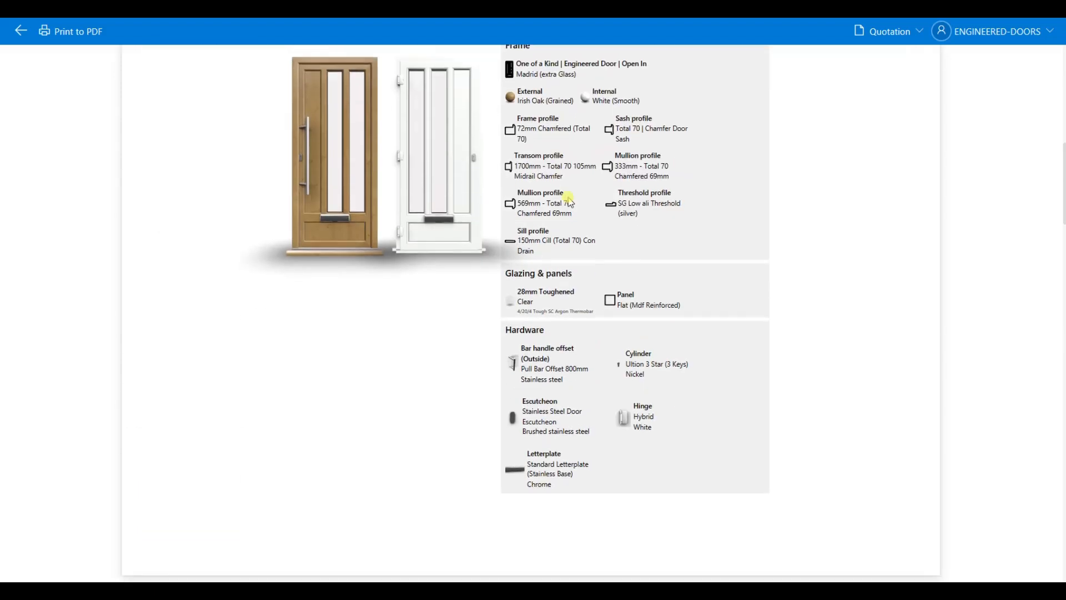
scroll(589, 216, "down", 15)
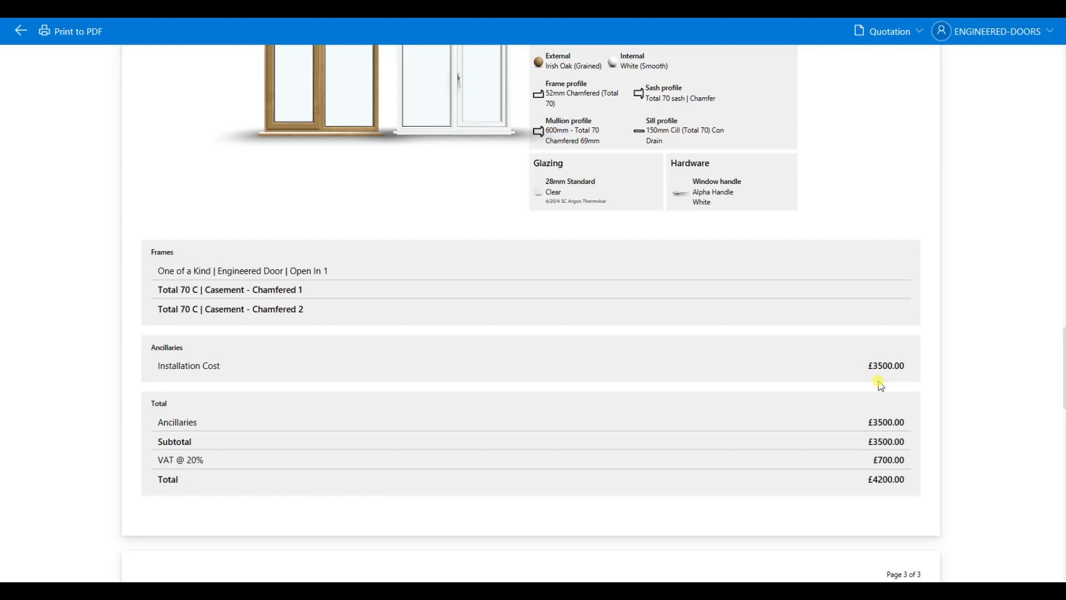
scroll(880, 386, "down", 2)
scroll(571, 381, "up", 5)
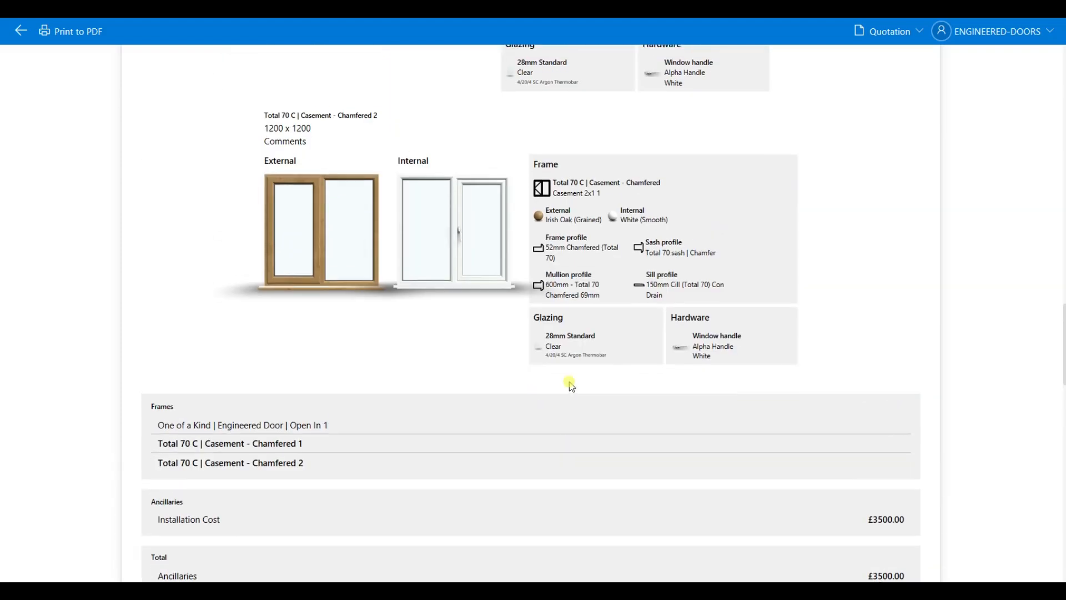
- Reopen the project price and change the Installation Cost ancillary's description to "Supply and fit inc ten year warranty"
left_click(21, 33)
left_click(177, 28)
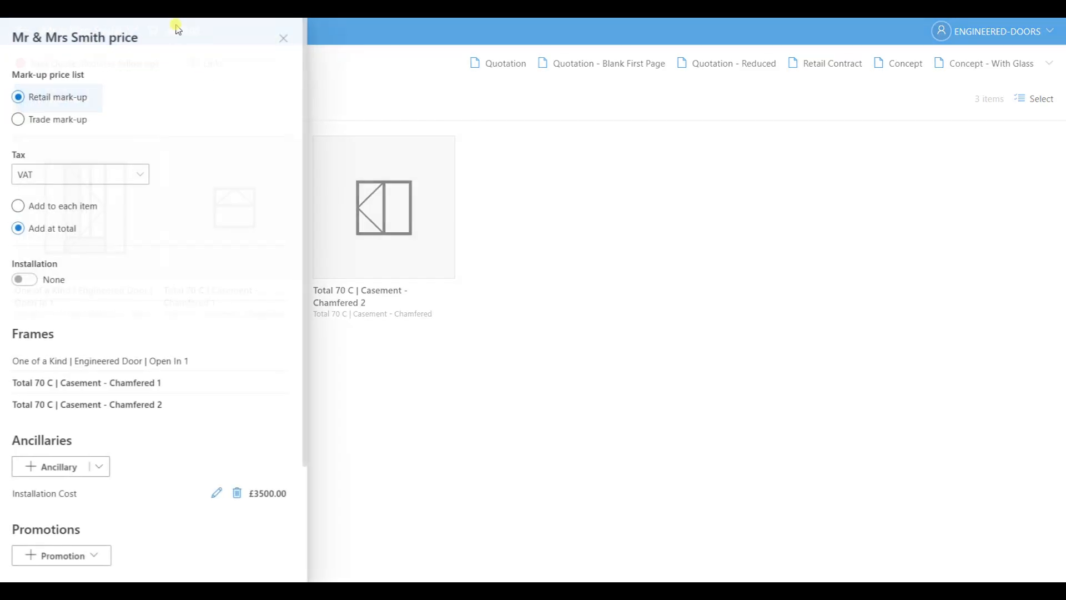
left_click(215, 492)
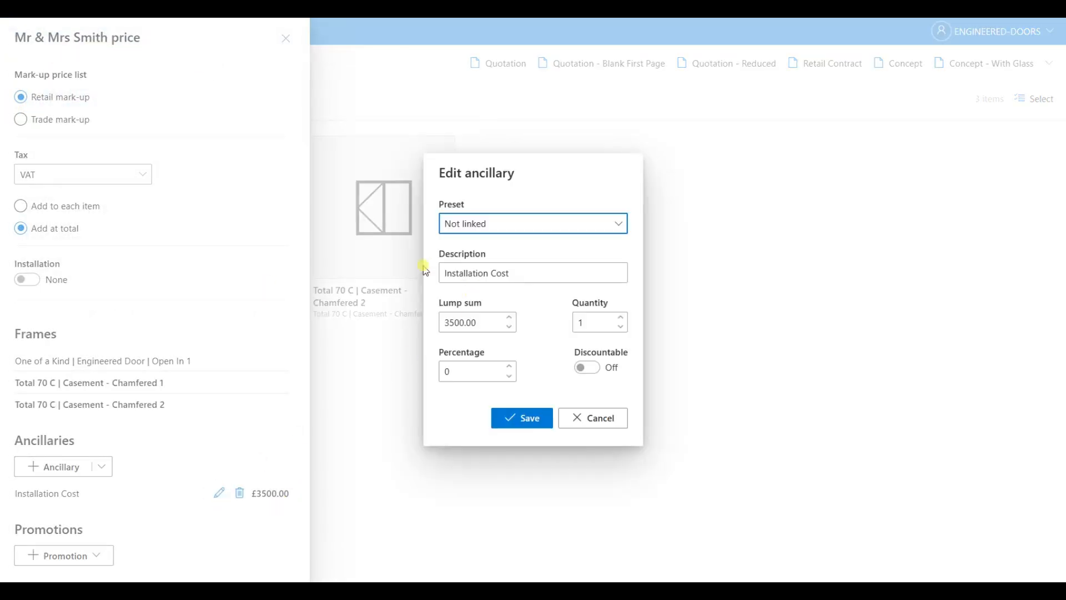
left_click_drag(528, 272, 408, 274)
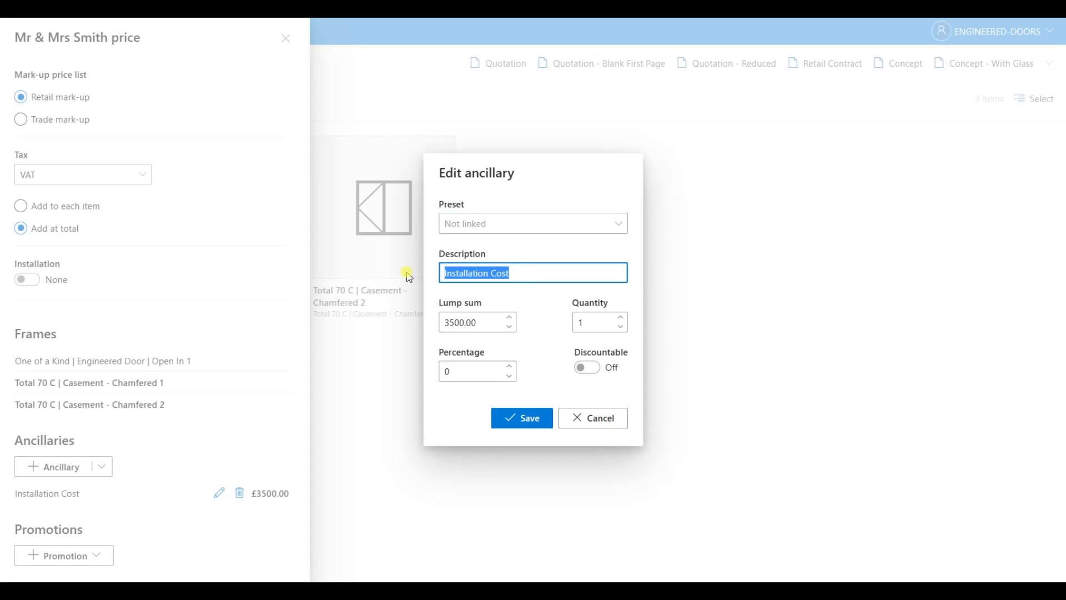
type("S")
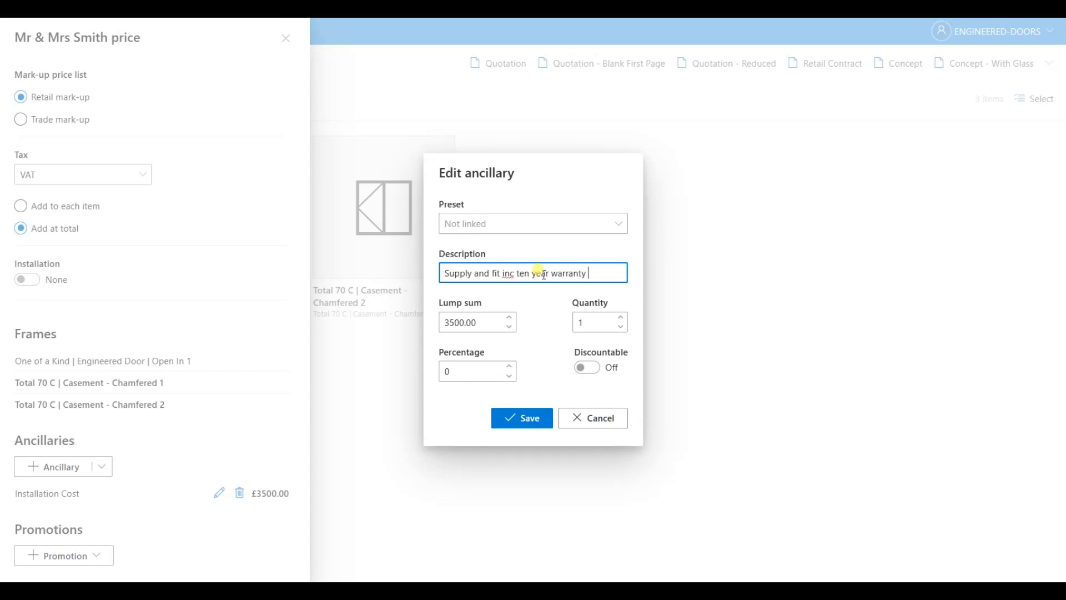
left_click(532, 422)
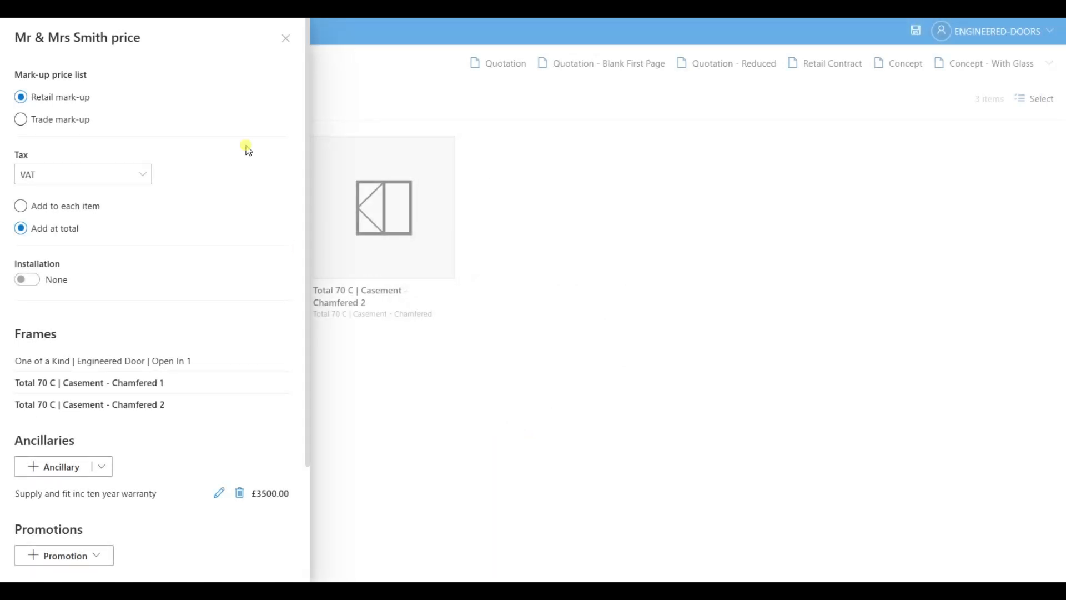
- Reopen the Quotation document and examine the ancillary description and totals near its end
left_click(284, 38)
left_click(508, 63)
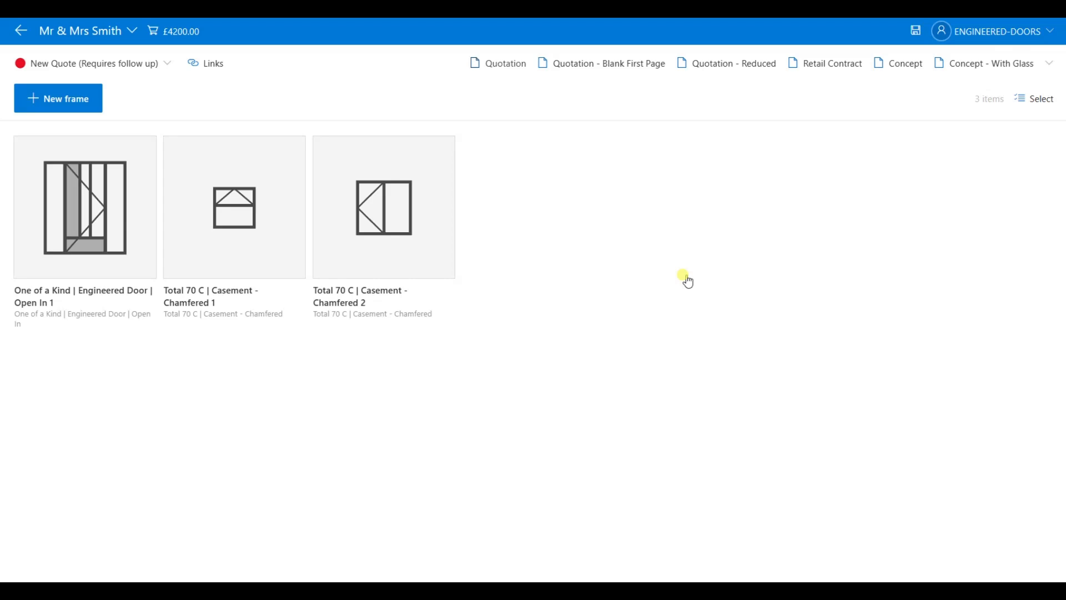
scroll(672, 309, "down", 15)
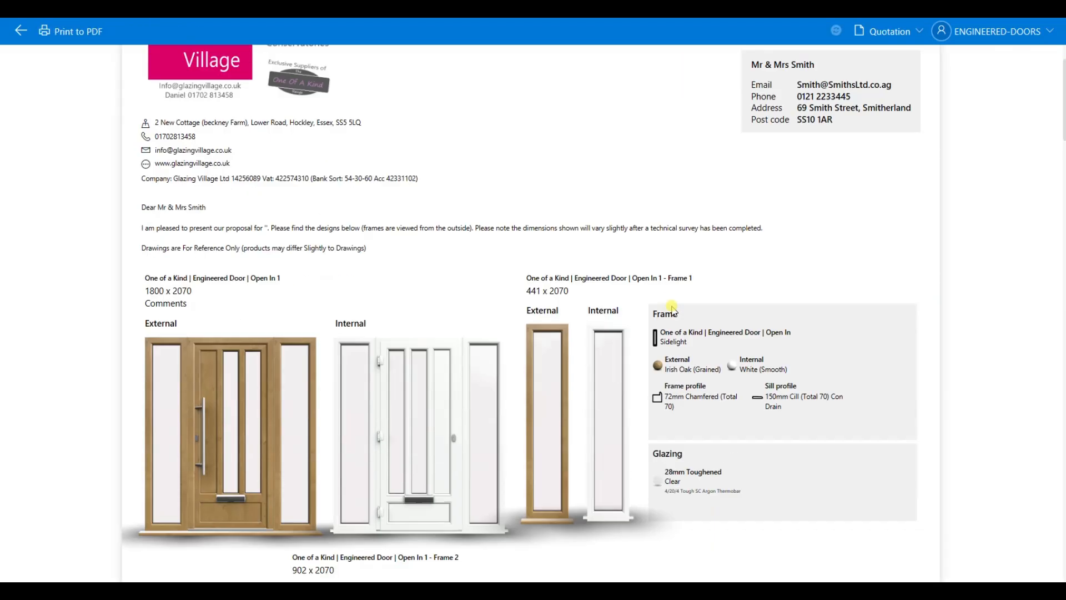
scroll(674, 328, "down", 10)
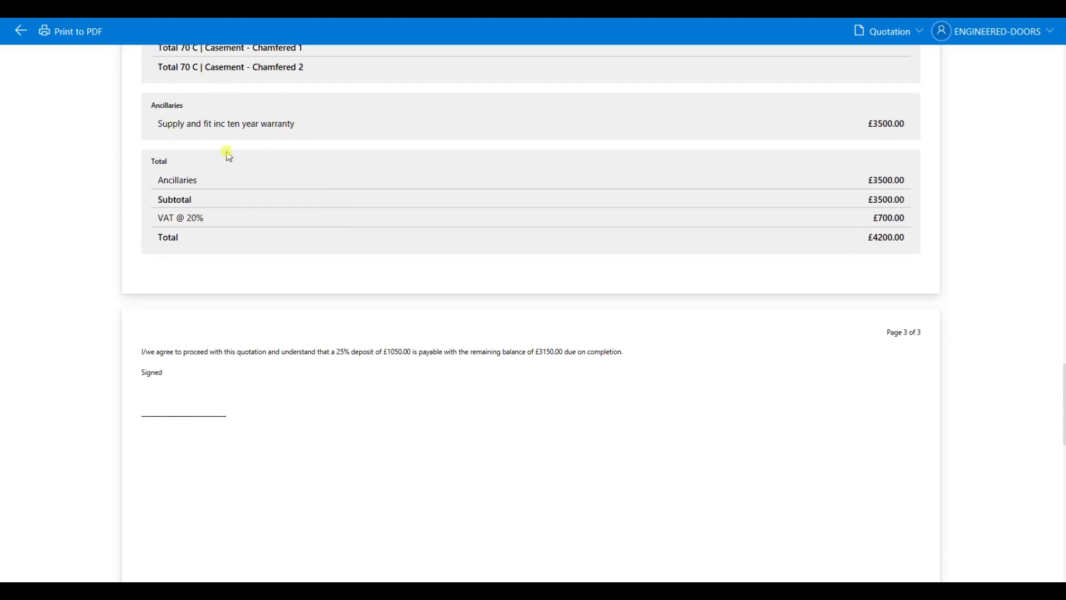
scroll(219, 209, "up", 15)
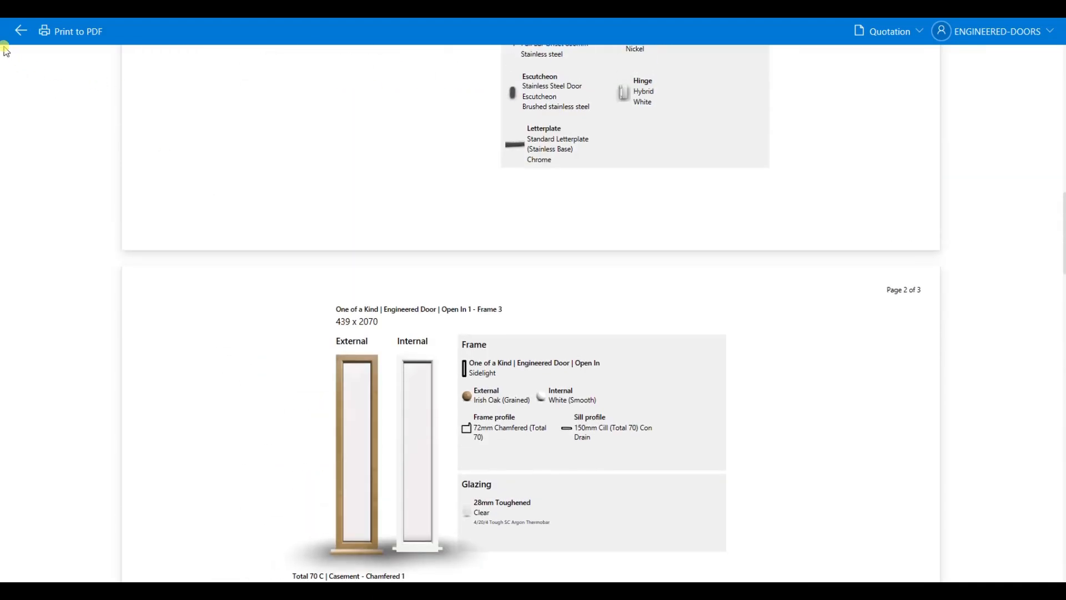
- Return to the project price and delete the "Supply and fit inc ten year warranty" ancillary
left_click(17, 32)
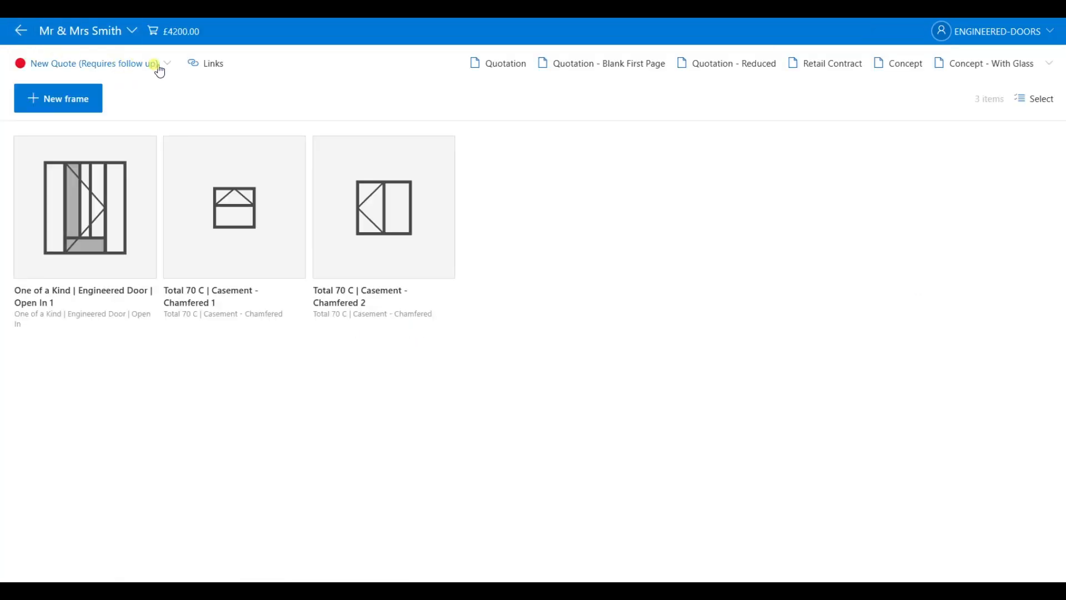
left_click(178, 32)
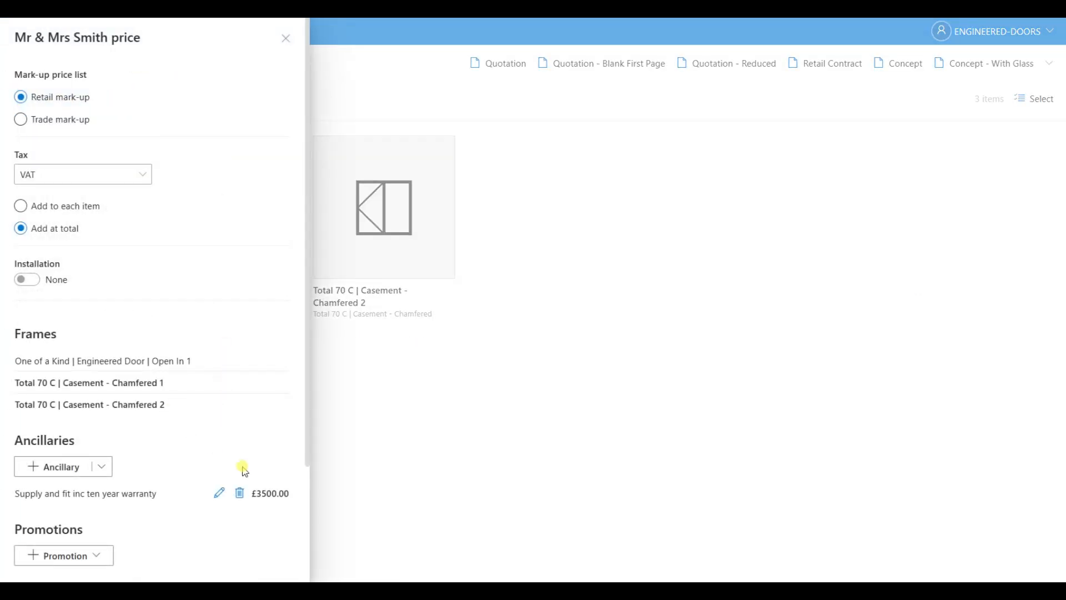
left_click(239, 492)
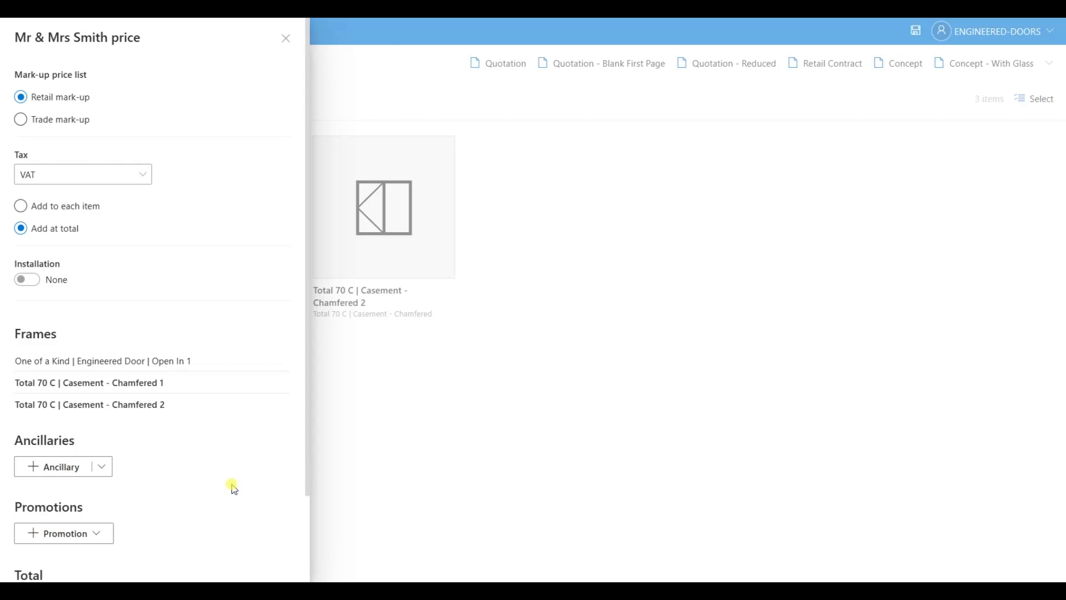
- Add a Supply Cost ancillary, unlinked from its preset, with a lump sum of £2000
left_click(102, 468)
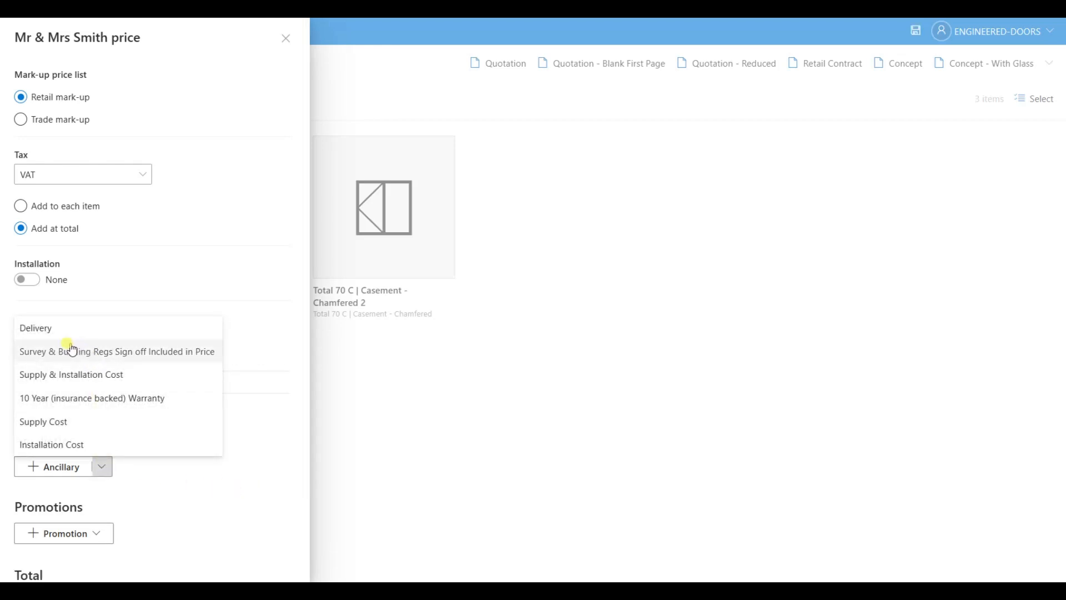
left_click(66, 429)
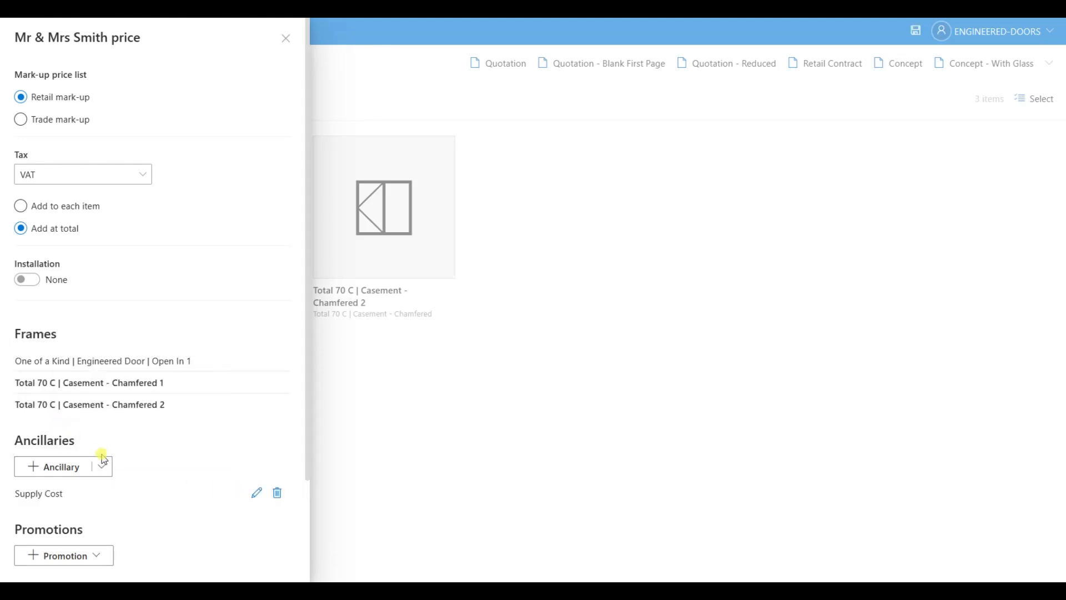
left_click(258, 493)
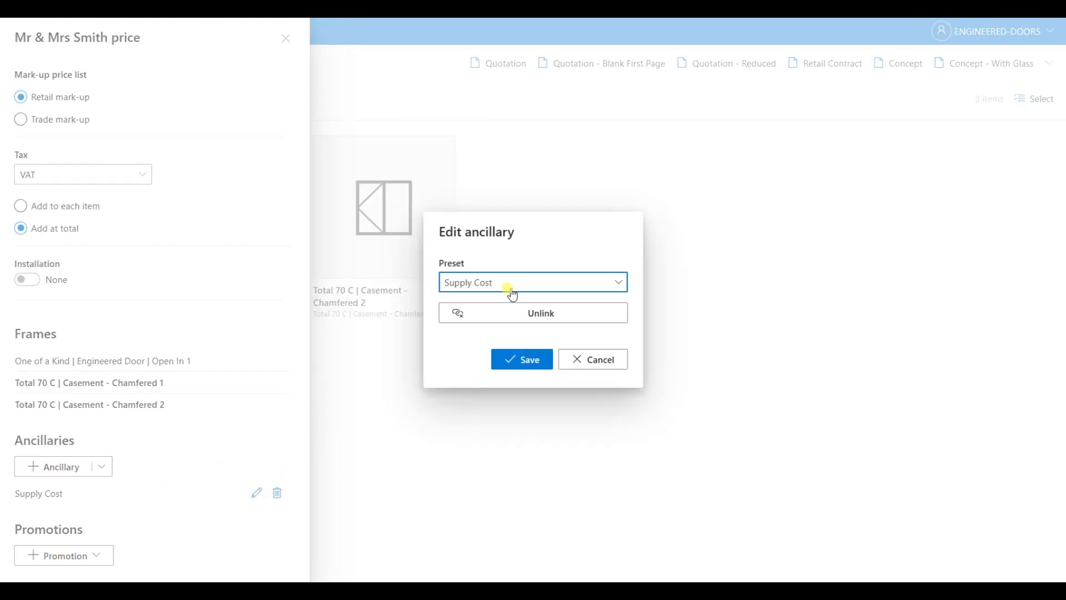
left_click(508, 313)
left_click(475, 323)
type("2")
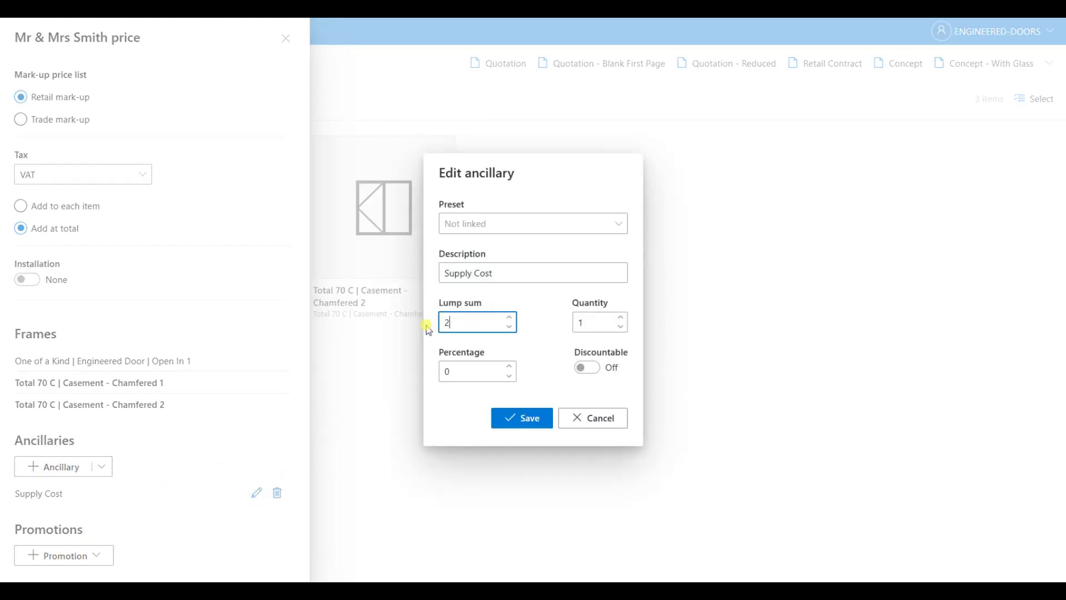
type("000")
left_click(518, 416)
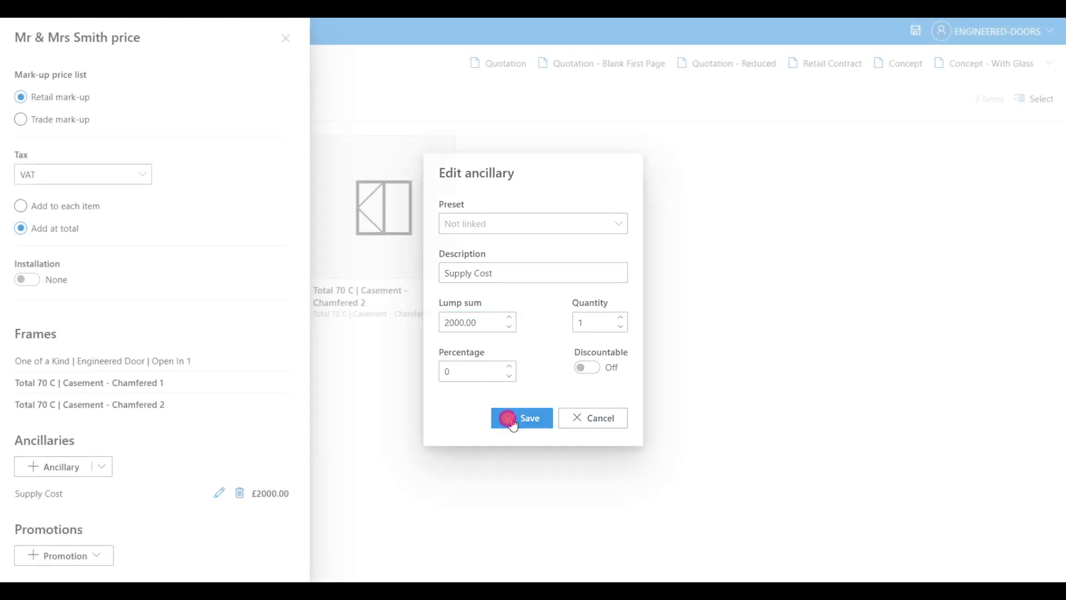
- Add the 10 Year (insurance backed) Warranty ancillary to the project price
left_click(101, 467)
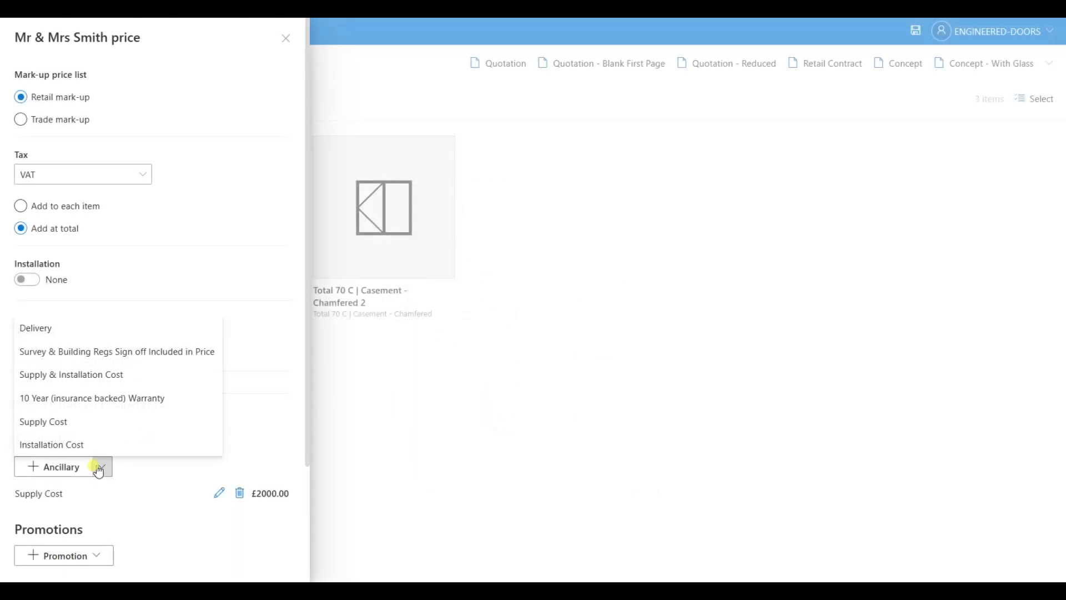
left_click(83, 409)
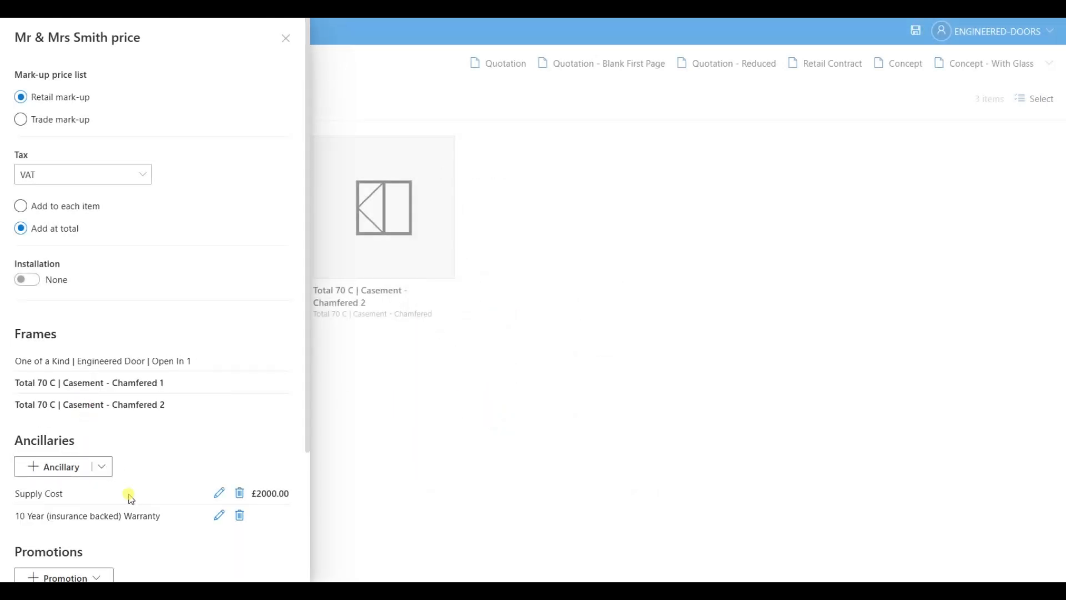
- Unlink the 10 Year (insurance backed) Warranty ancillary from its preset and set its lump sum to £150
left_click(219, 521)
left_click(481, 312)
double_click(450, 321)
type("15")
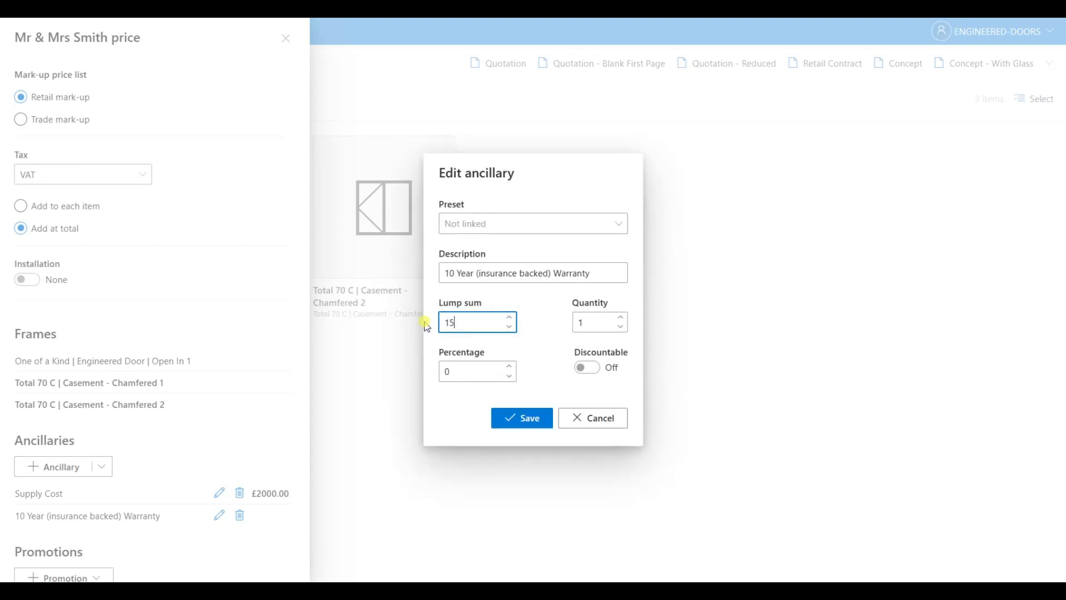
type("0")
left_click(520, 417)
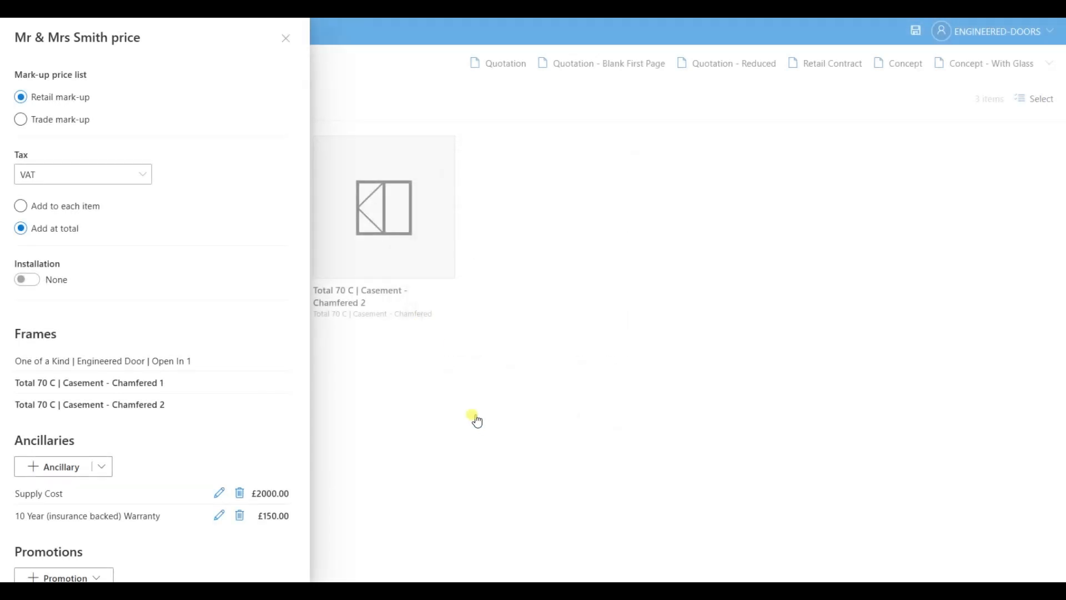
- Add an Installation Cost ancillary to the project price, unlinked from its preset, with a lump sum of £700
scroll(277, 498, "down", 3)
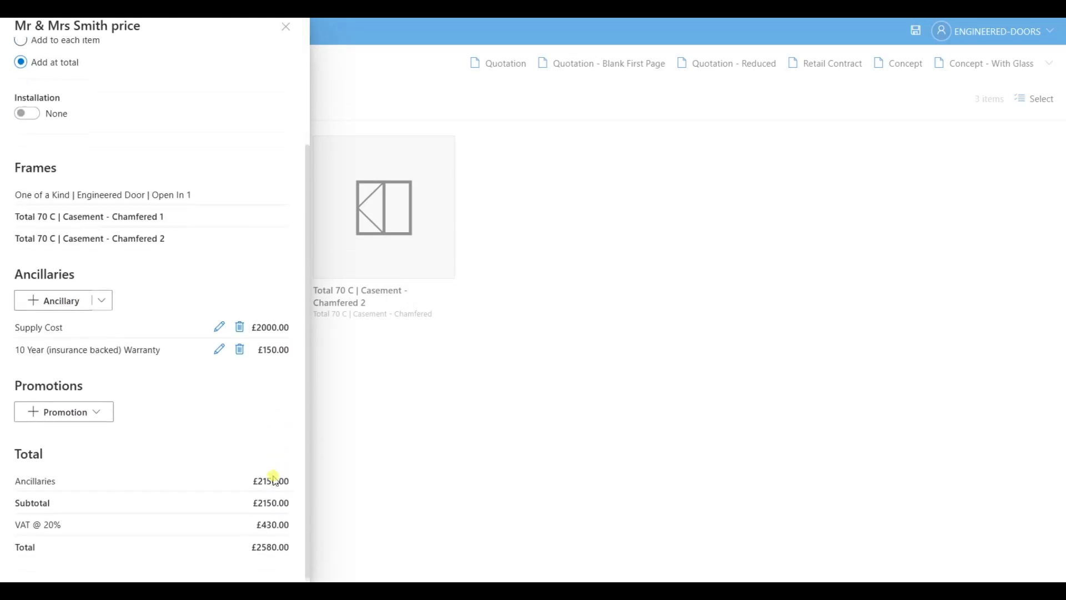
left_click(103, 298)
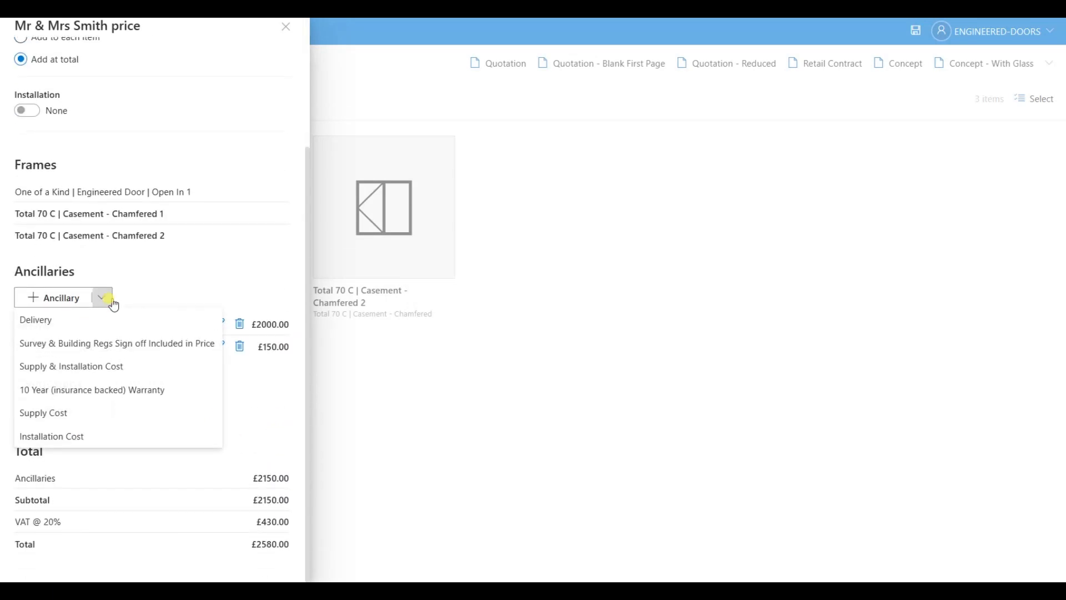
left_click(81, 436)
left_click(221, 369)
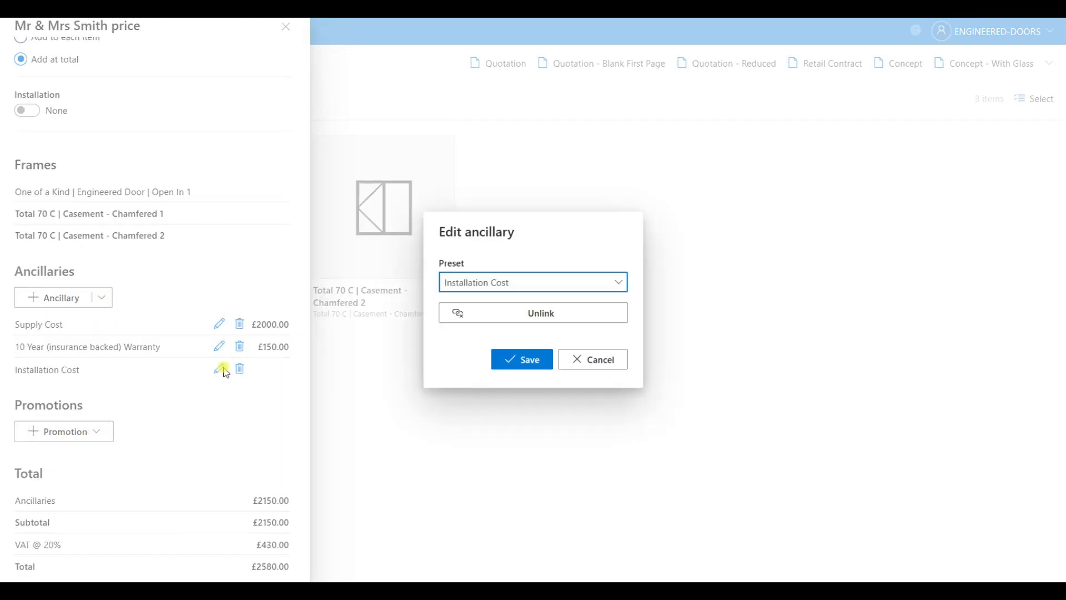
left_click(521, 314)
left_click(495, 319)
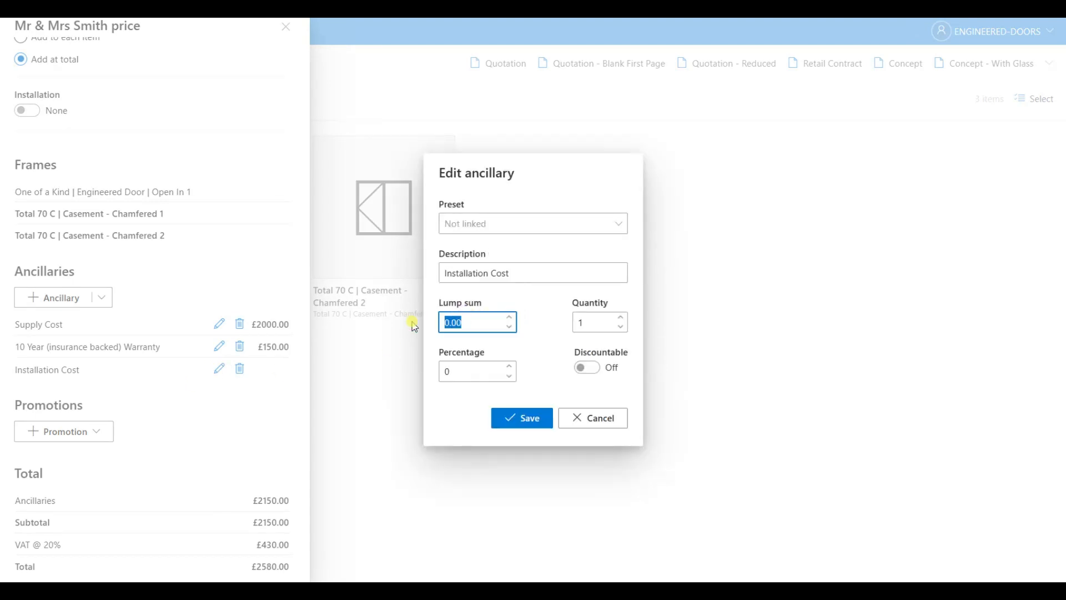
type("7")
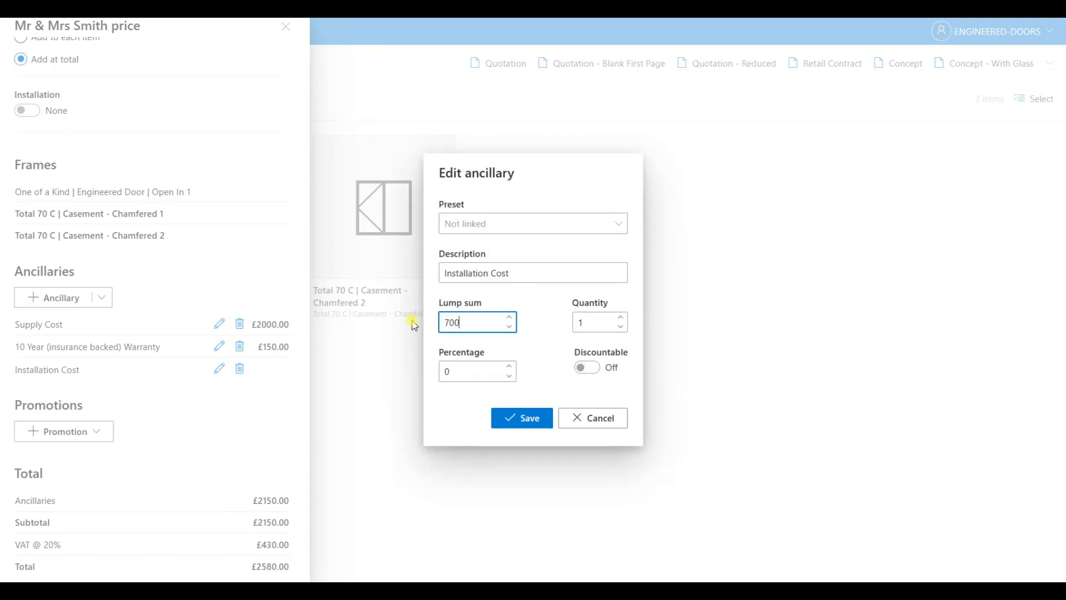
left_click(529, 420)
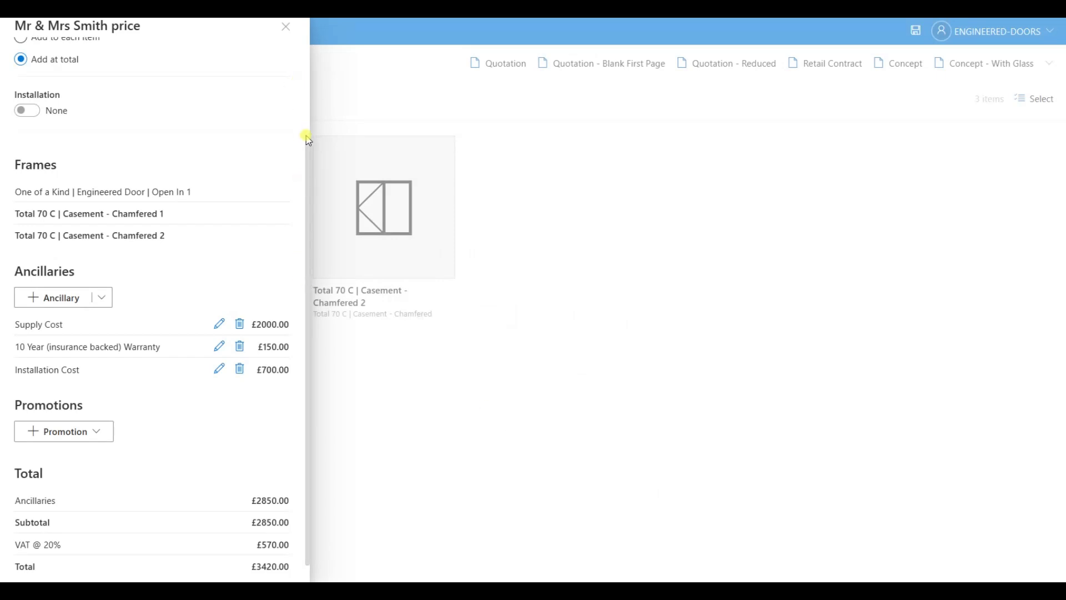
- Close the project price, open the Quotation document and examine the ancillaries and totals on its last page
left_click(286, 28)
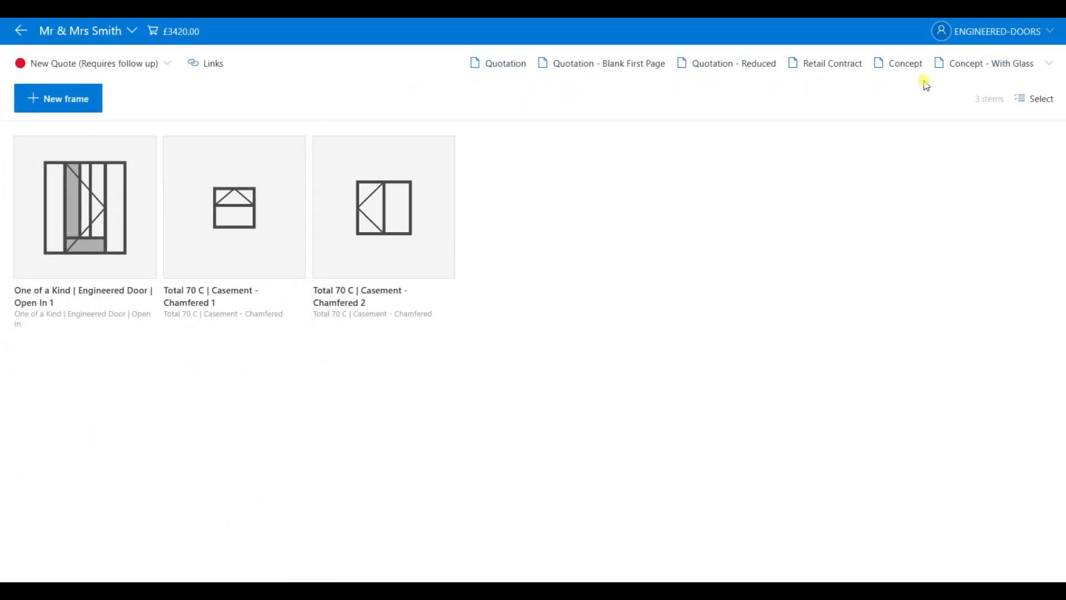
left_click(510, 67)
scroll(507, 222, "down", 15)
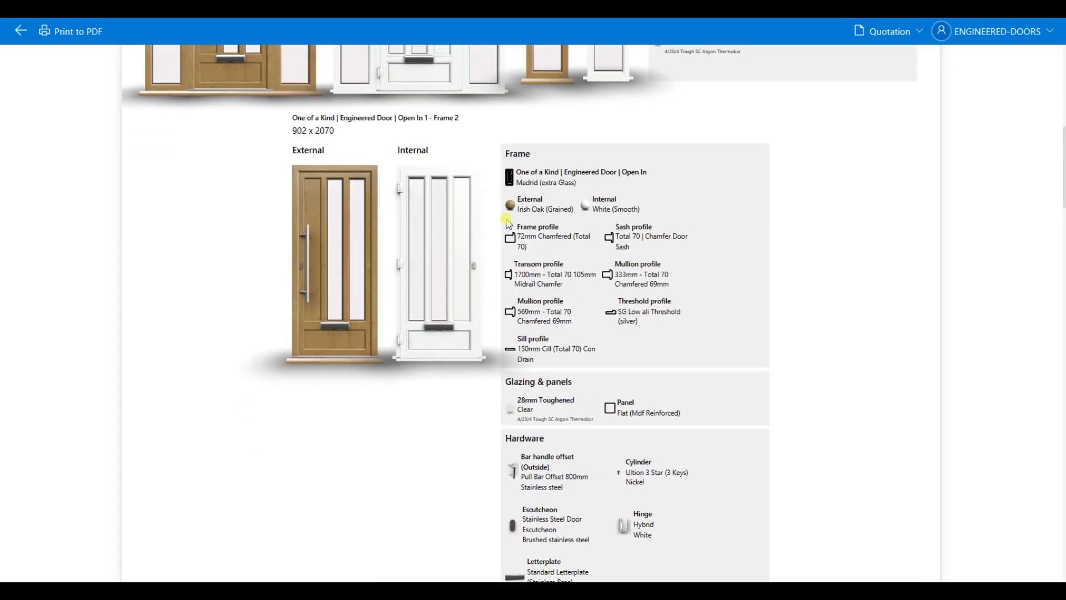
scroll(508, 222, "down", 10)
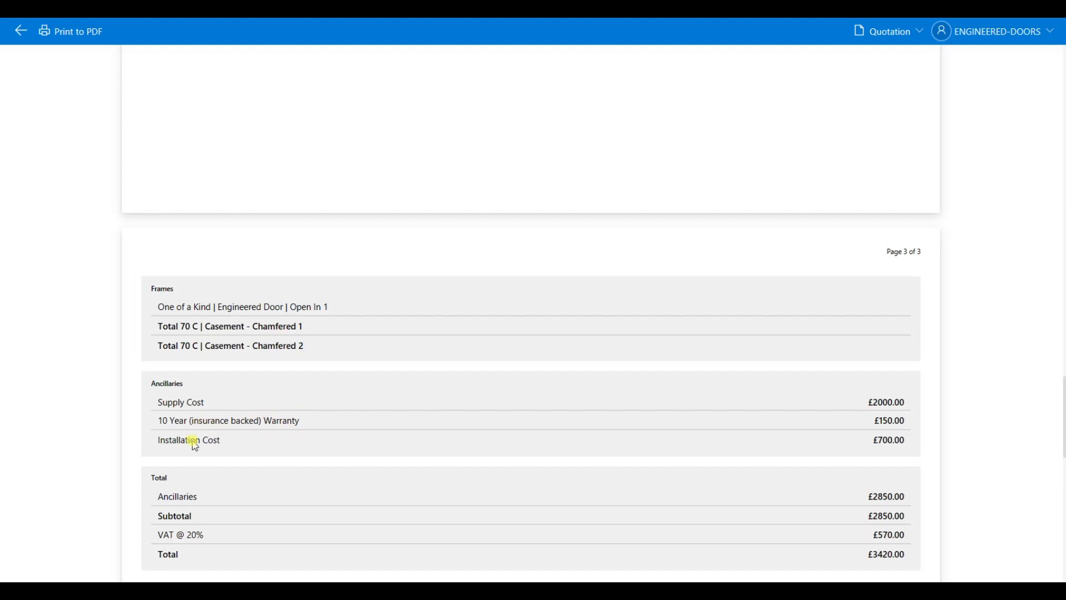
scroll(894, 452, "down", 3)
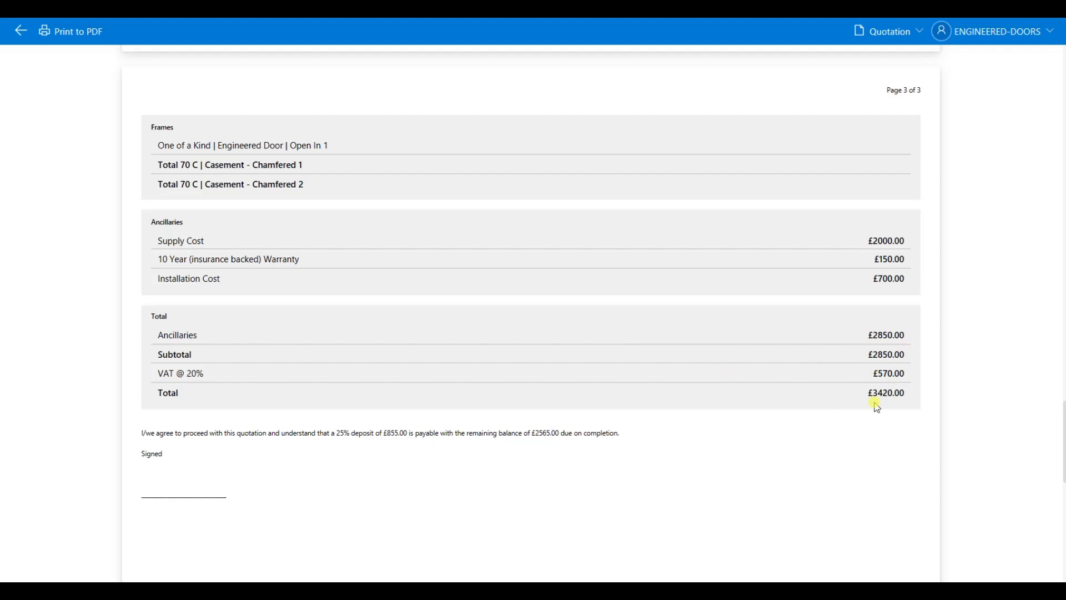
scroll(100, 66, "up", 4)
- Return to the project price and delete the Supply Cost, 10 Year (insurance backed) Warranty and Installation Cost ancillaries
left_click(21, 32)
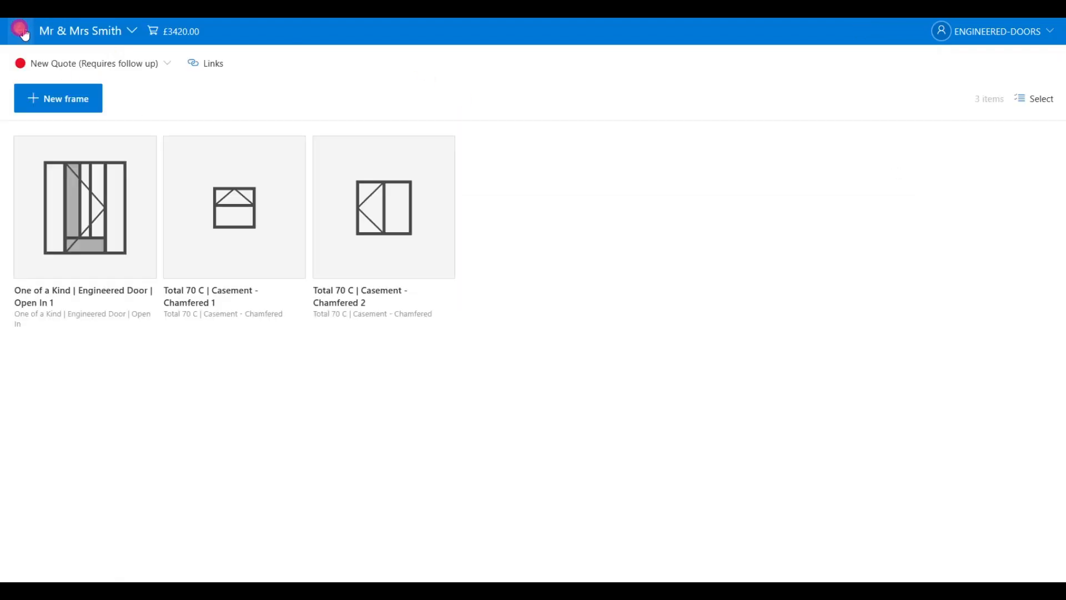
left_click(179, 32)
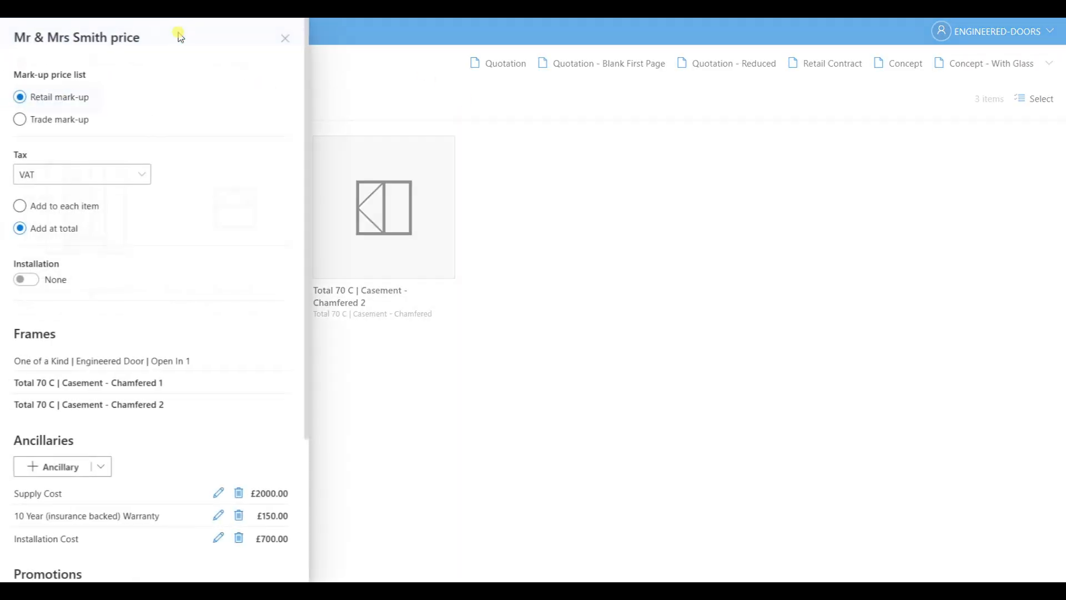
scroll(211, 310, "down", 3)
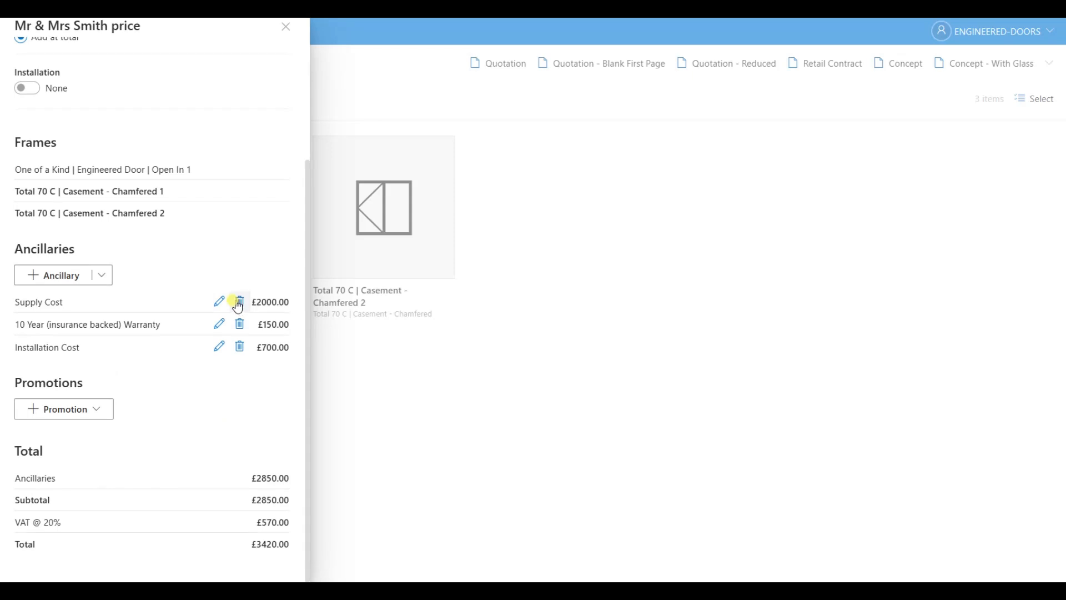
left_click(239, 302)
left_click(239, 322)
left_click(239, 346)
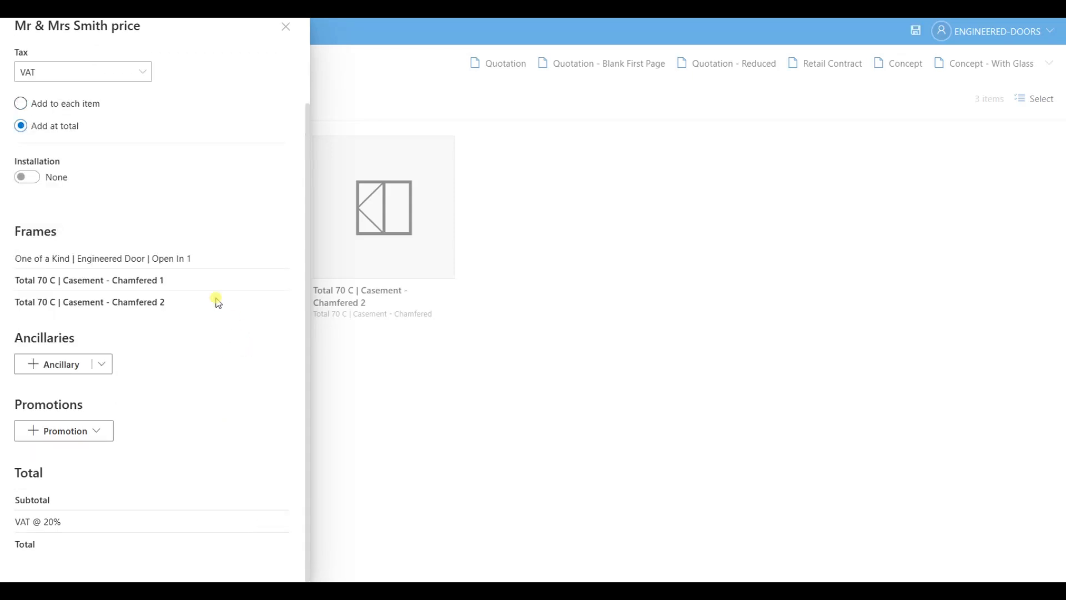
scroll(192, 276, "up", 3)
left_click(286, 34)
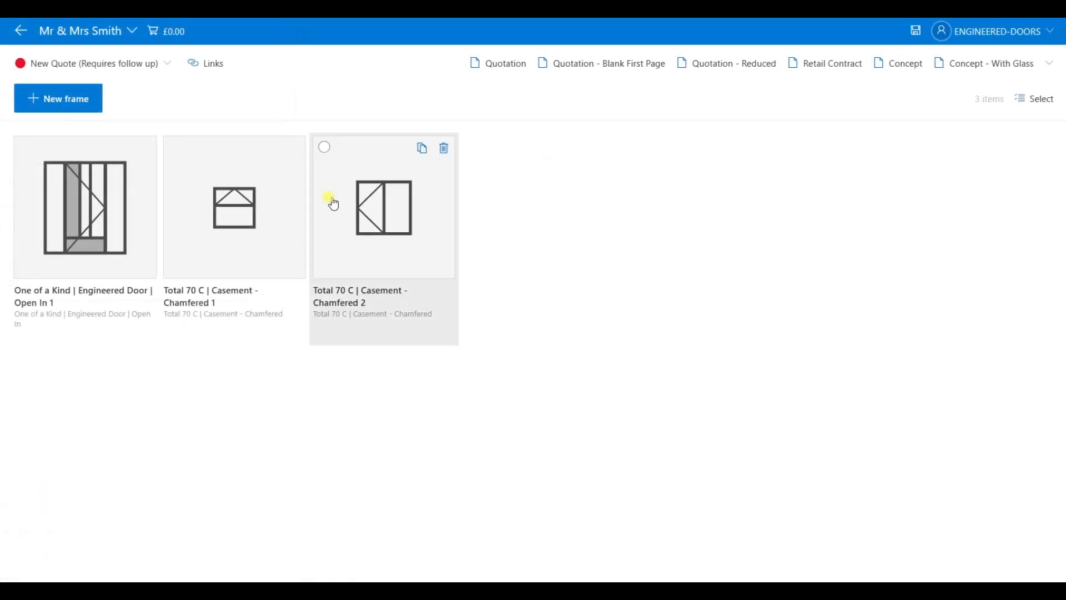
- Open the One of a Kind engineered door frame and check which ancillary presets its price offers
left_click(102, 211)
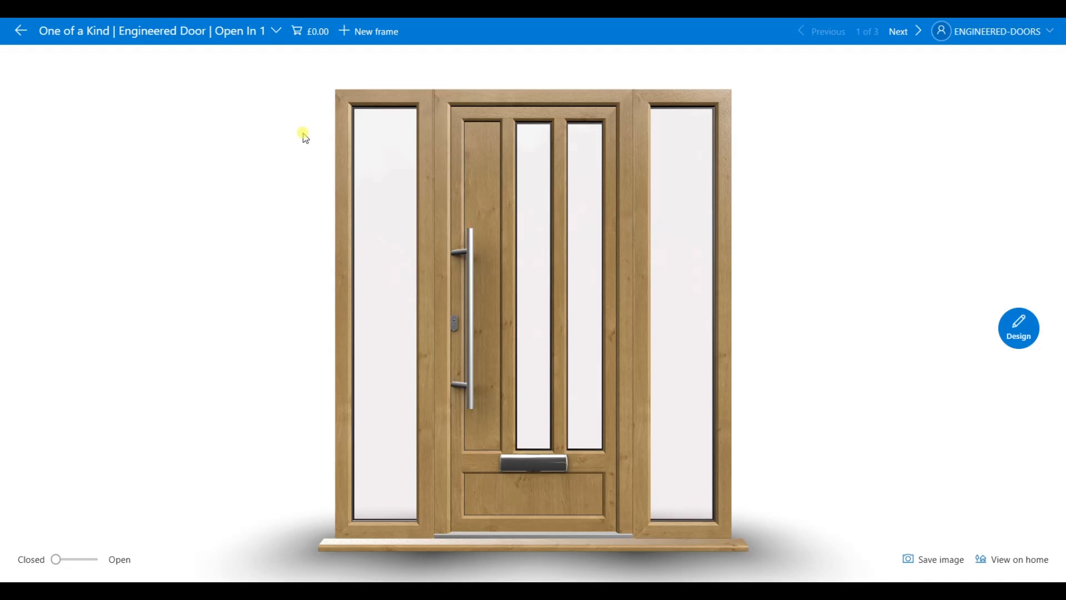
left_click(308, 30)
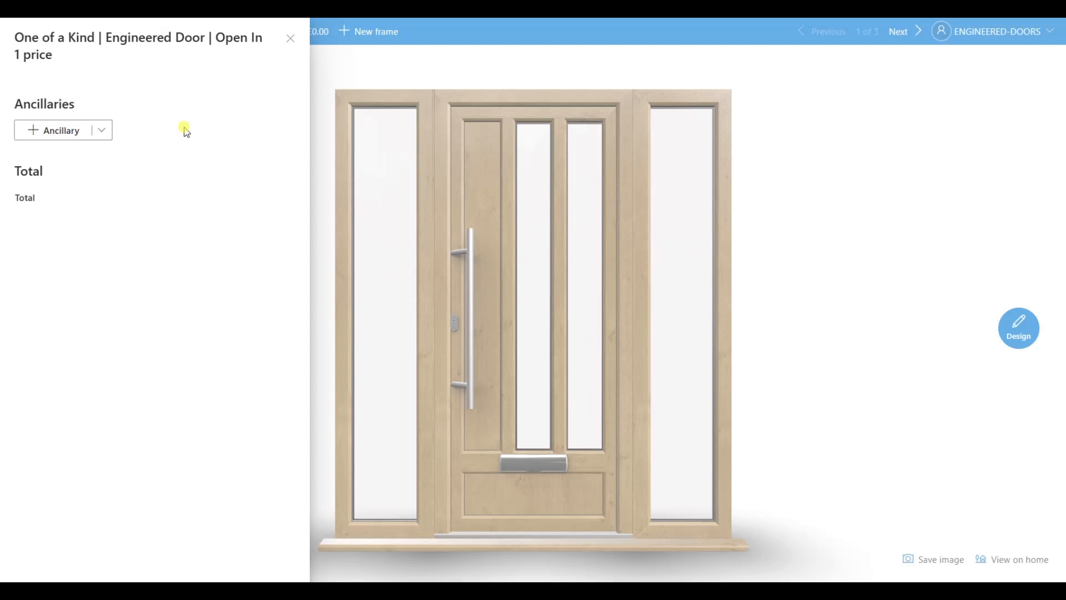
left_click(101, 131)
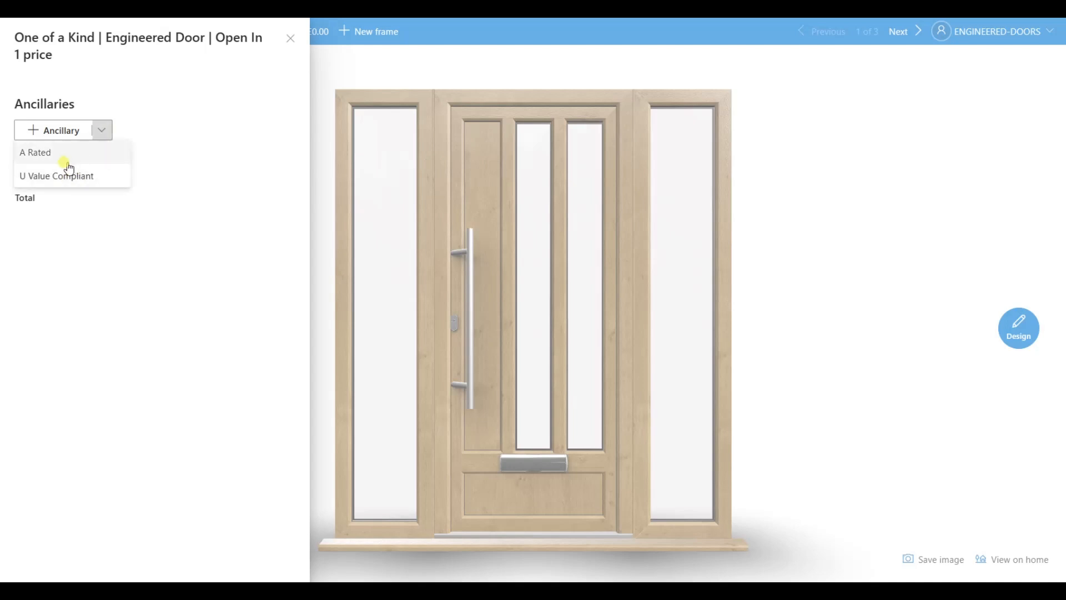
left_click(101, 131)
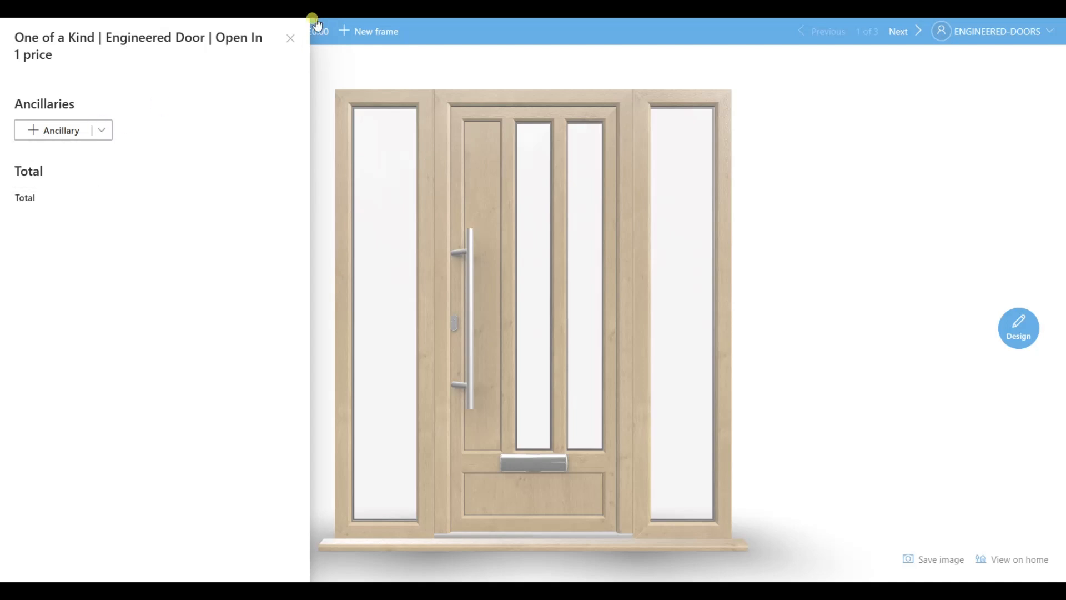
left_click(290, 38)
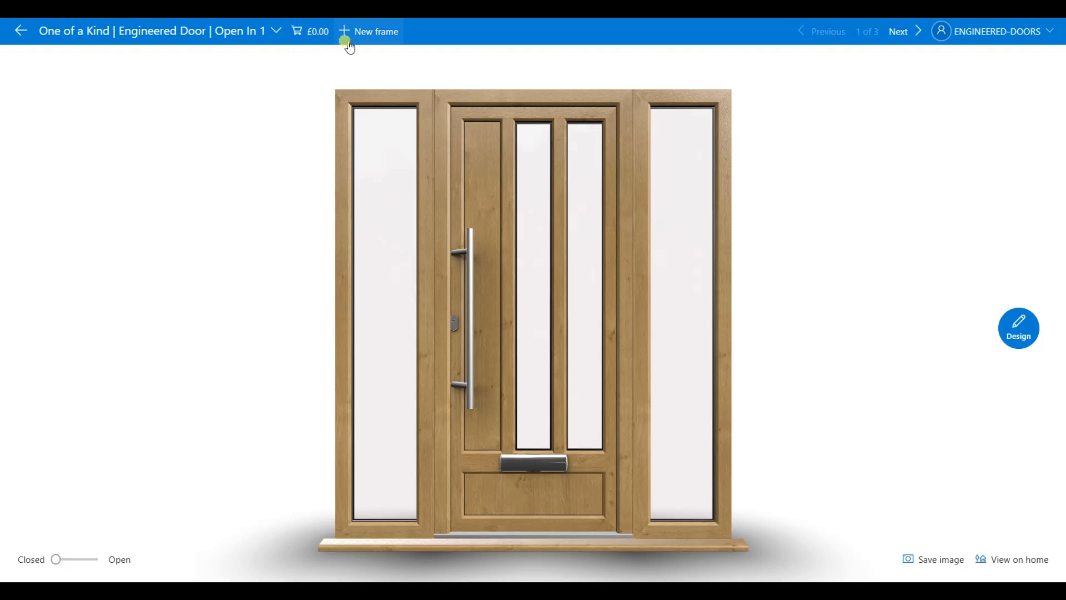
- Add the U Value Compliant ancillary to the engineered door's own price
left_click(311, 30)
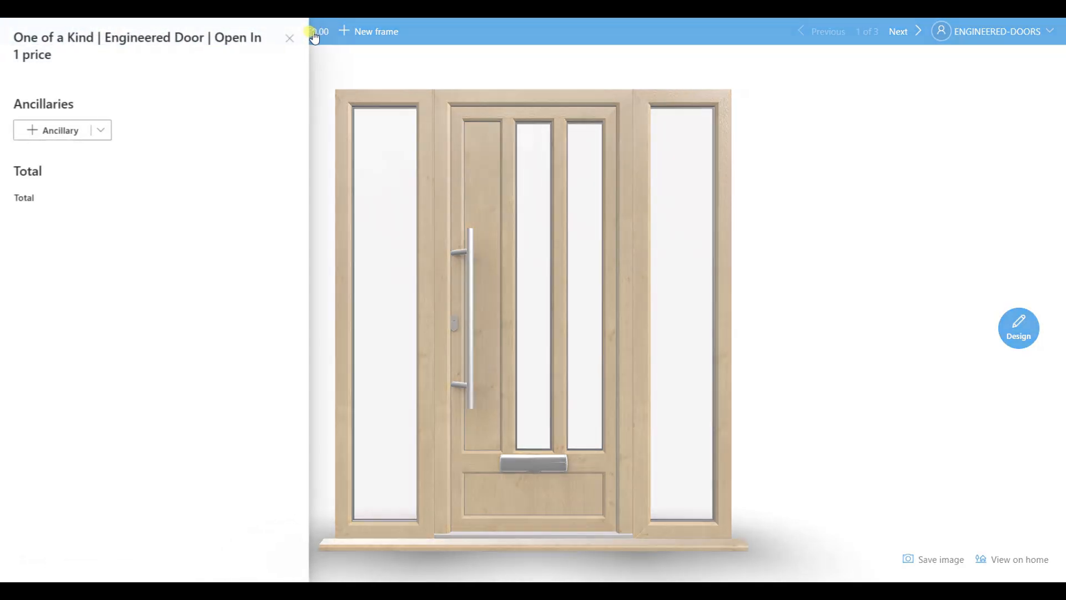
left_click(102, 136)
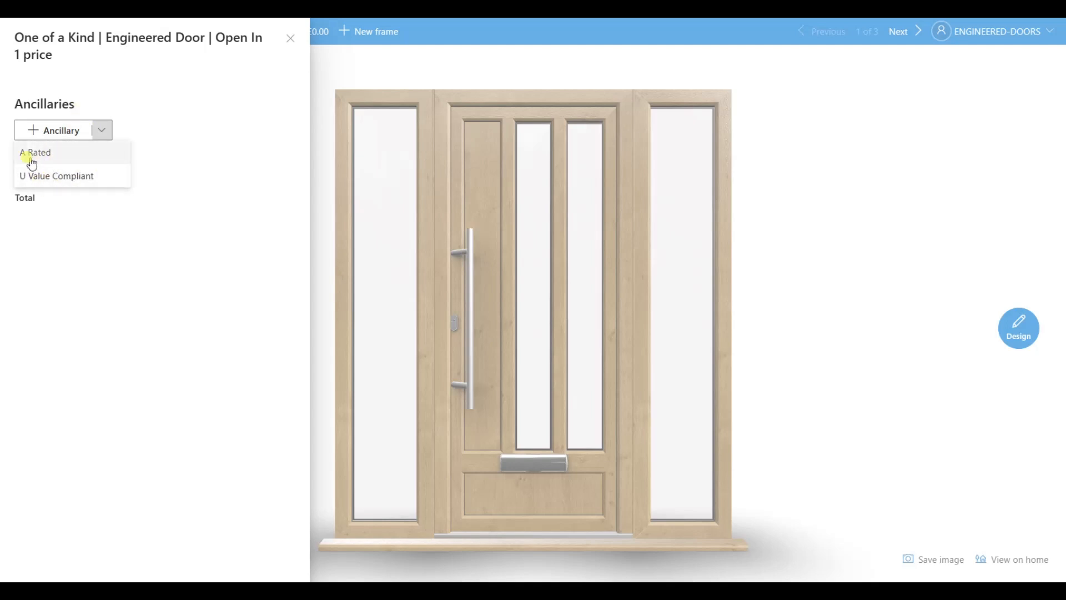
left_click(73, 176)
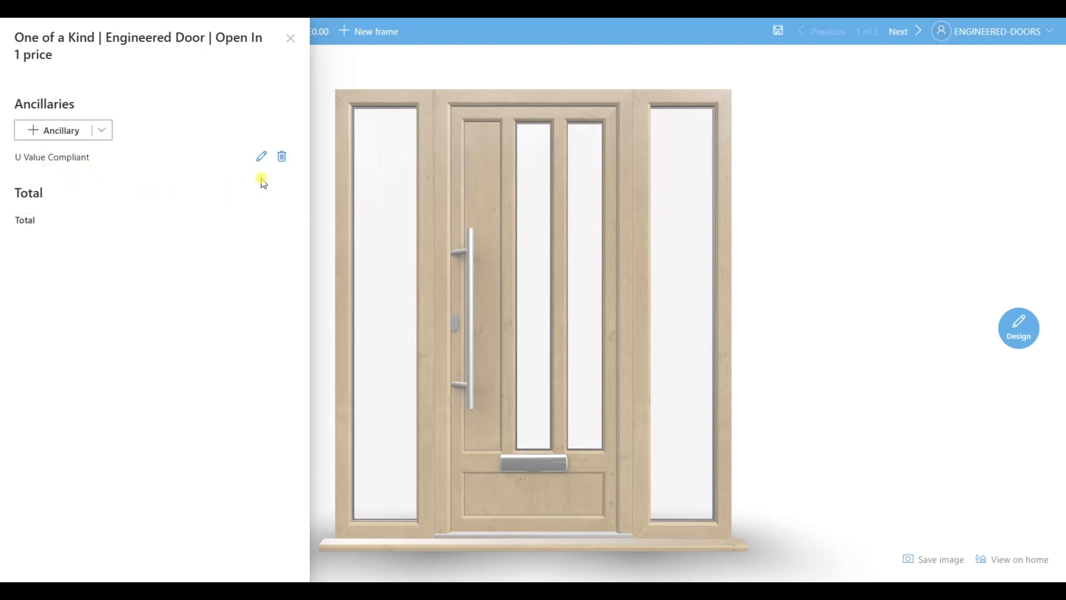
- Unlink the U Value Compliant ancillary from its preset, set its lump sum to £1500 and hide it within the frame when printing
left_click(261, 157)
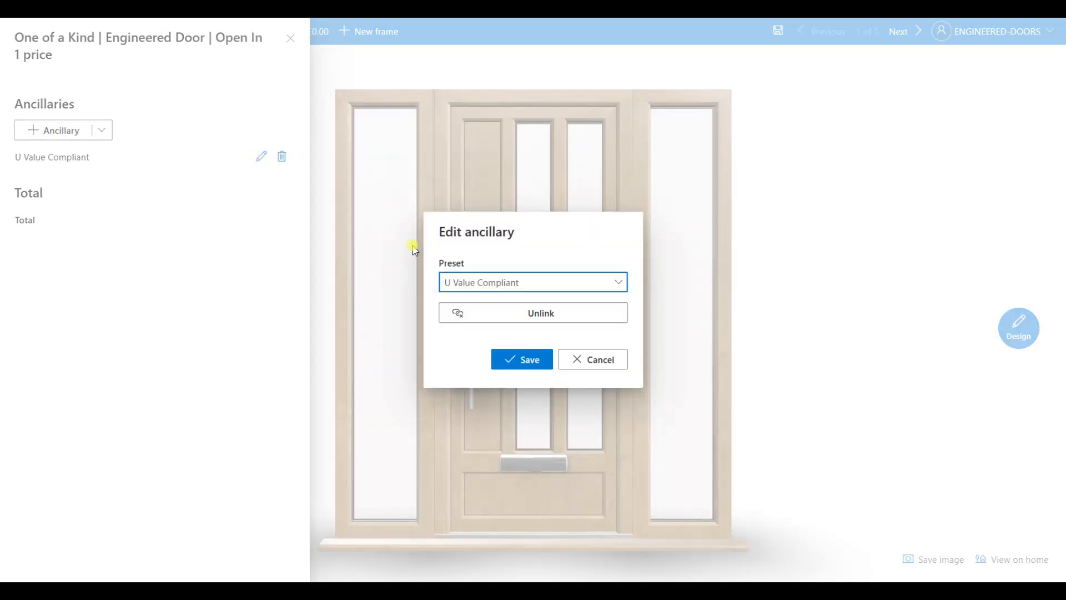
left_click(492, 311)
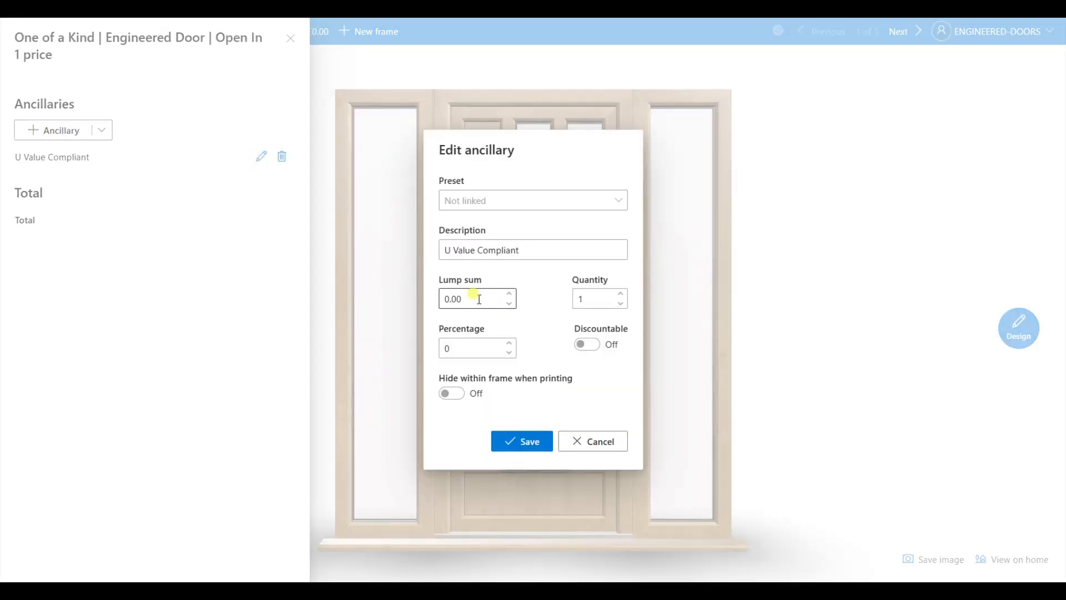
left_click_drag(468, 300, 436, 304)
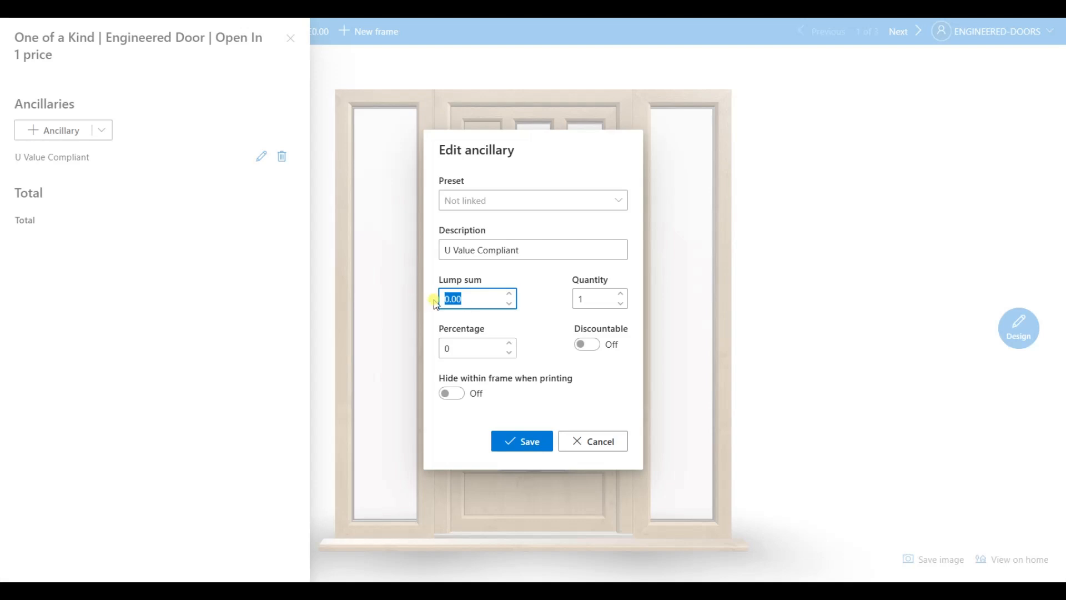
type("15")
left_click(532, 443)
left_click(452, 395)
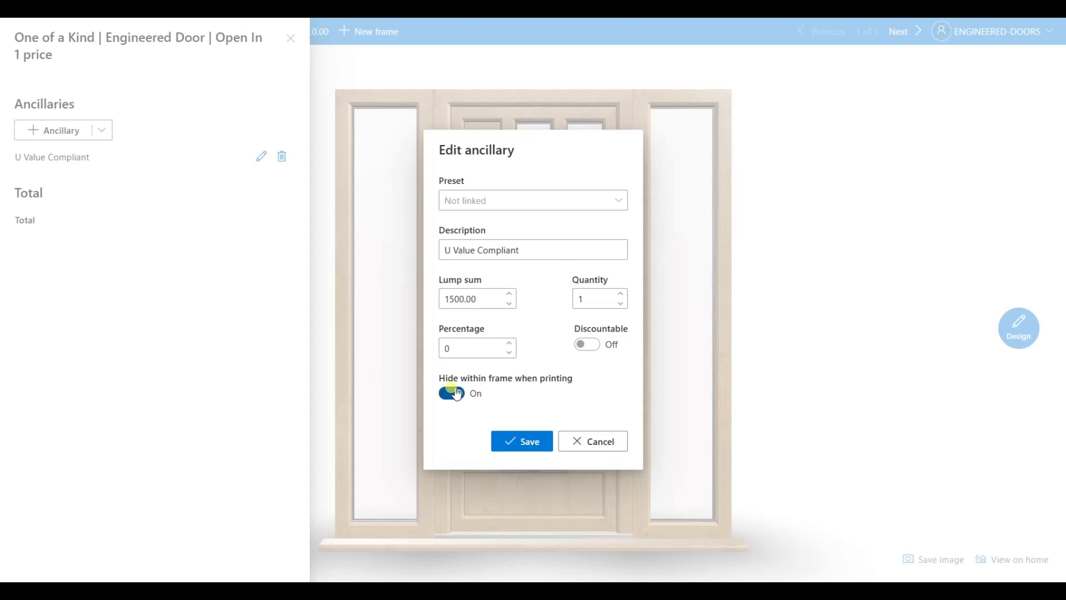
left_click(522, 440)
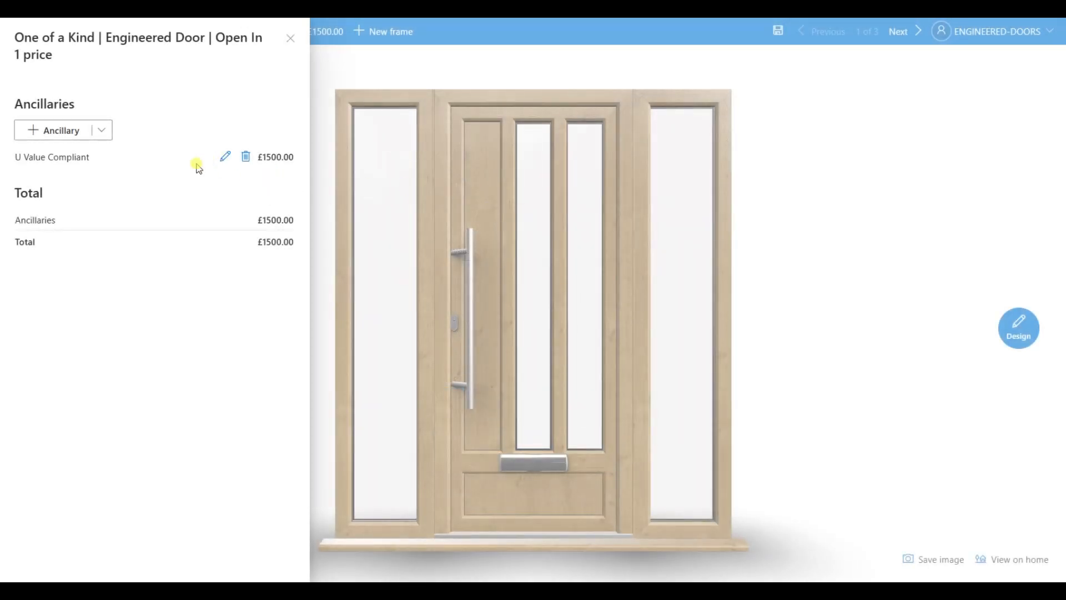
- Add an A Rated ancillary to the door's price, unlinked from its preset, described as "Window board" with a lump sum of £40
left_click(99, 131)
left_click(64, 152)
left_click(225, 178)
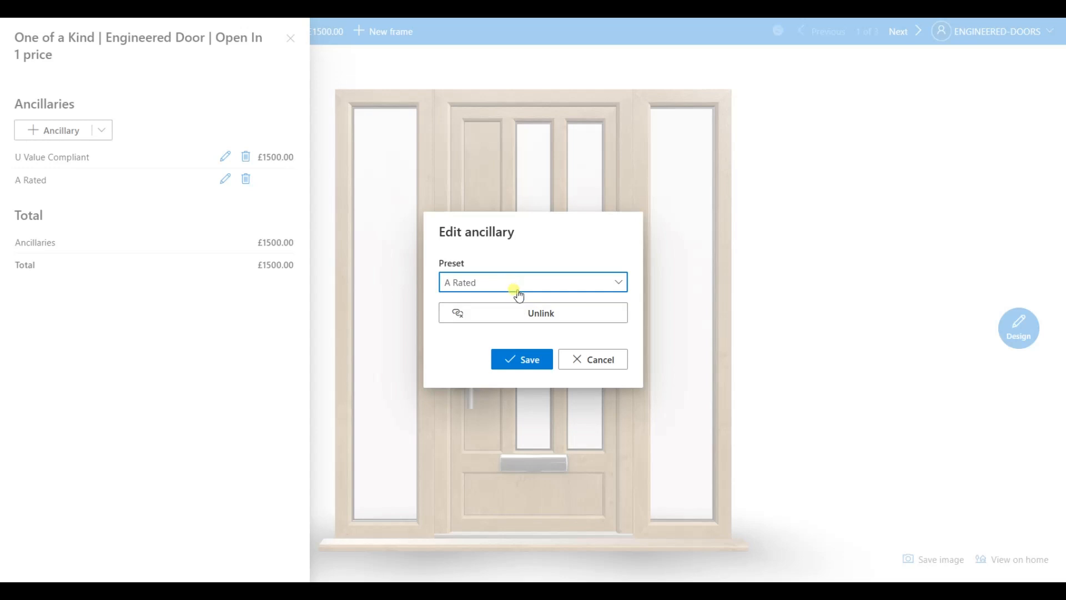
left_click(524, 311)
left_click(476, 249)
left_click_drag(476, 249, 413, 248)
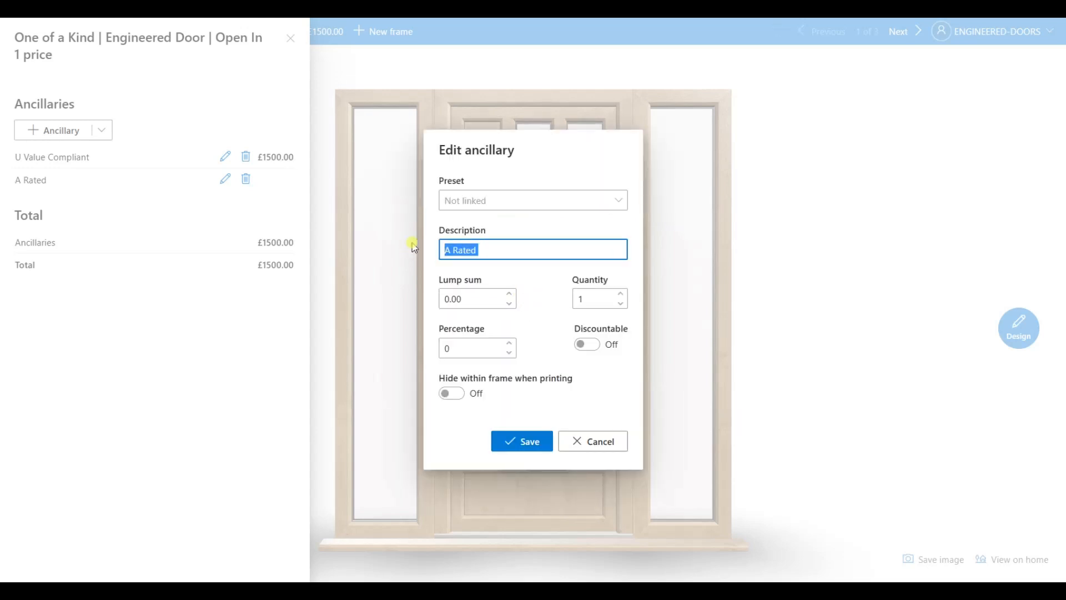
type("Window board")
left_click(471, 297)
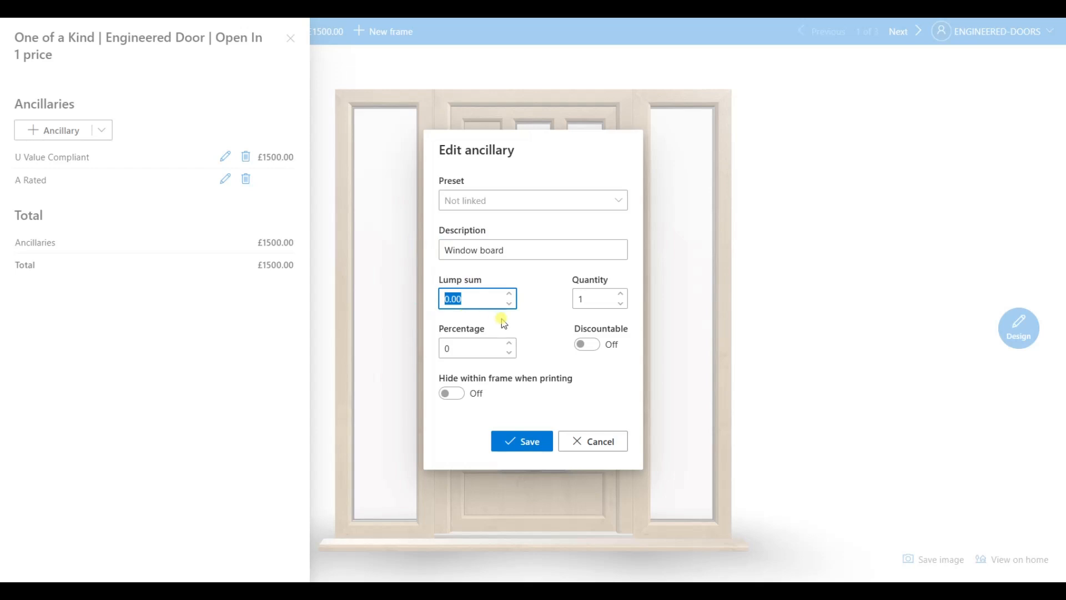
type("40")
left_click(516, 440)
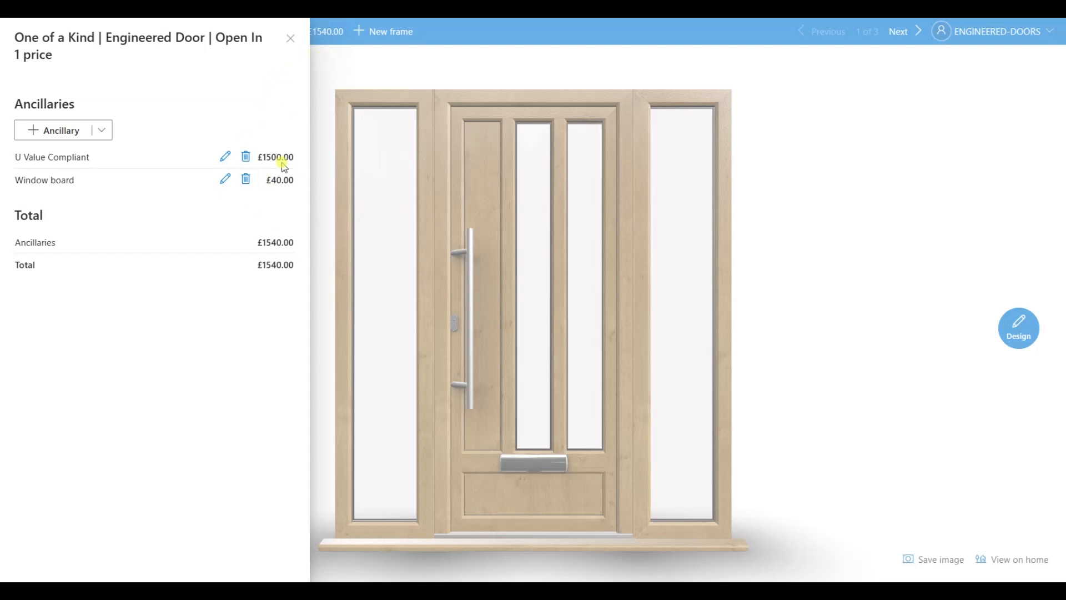
- Check the hide-within-frame printing option of the door's Window board ancillary, then close the door's price
left_click(225, 178)
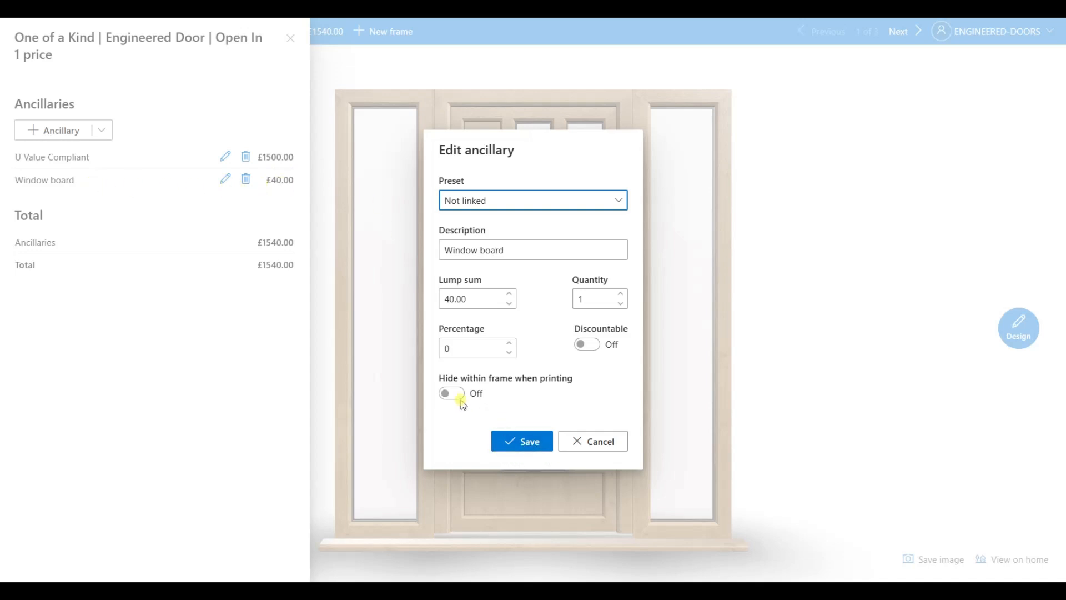
left_click(523, 442)
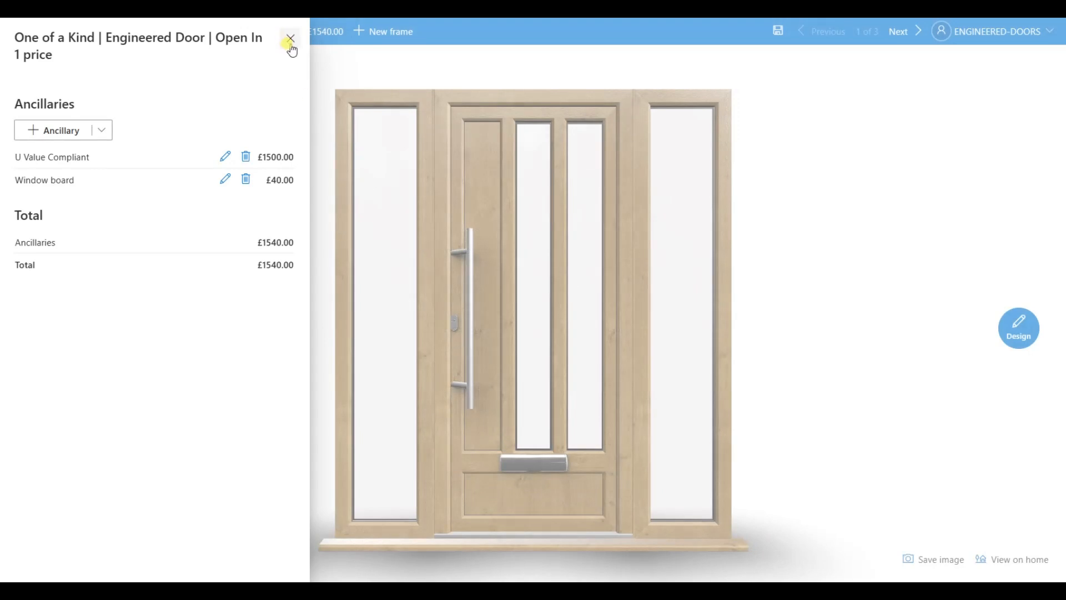
left_click(290, 38)
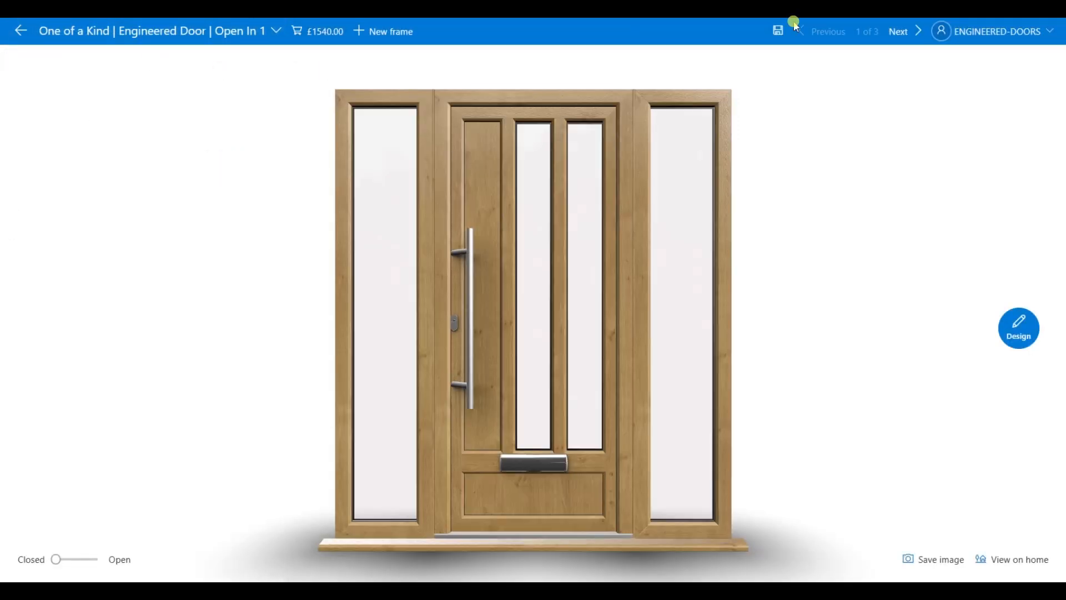
- Add the A Rated ancillary to the price of the Total 70 C Casement - Chamfered 1 window
left_click(902, 31)
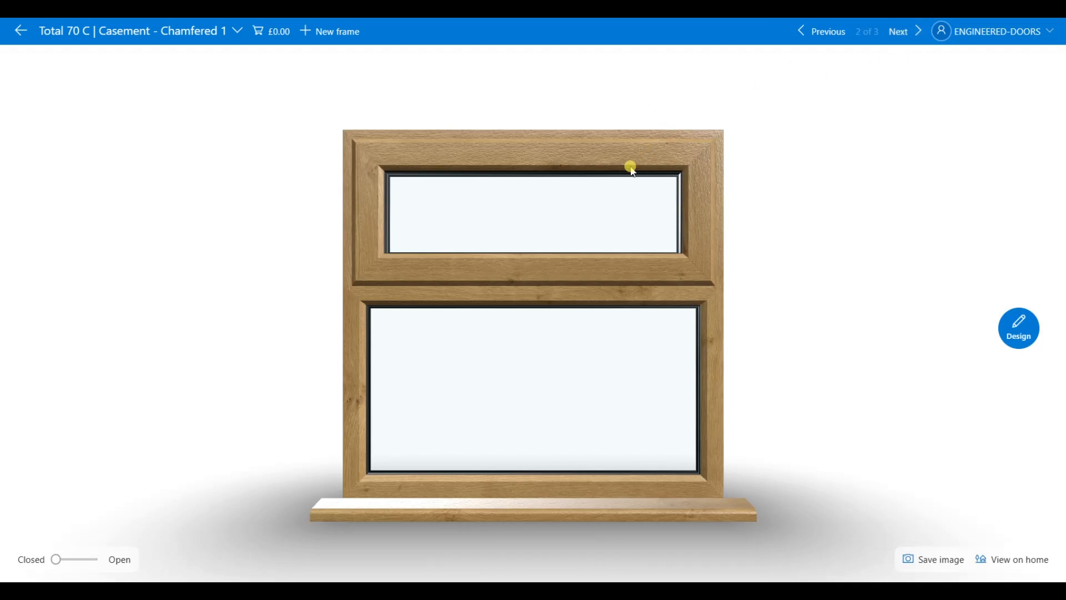
left_click(276, 33)
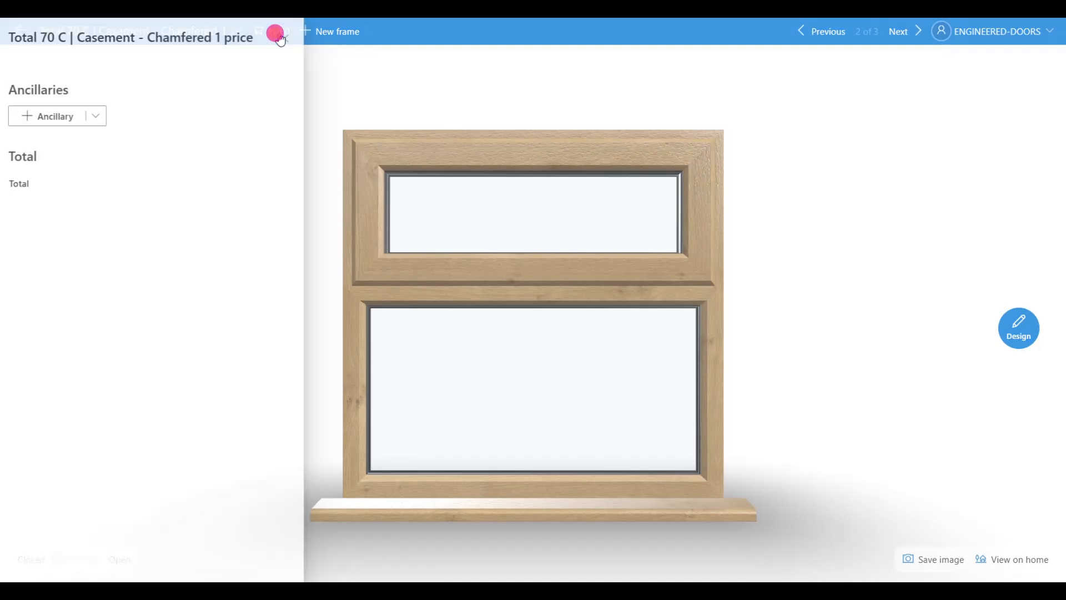
left_click(100, 116)
left_click(71, 140)
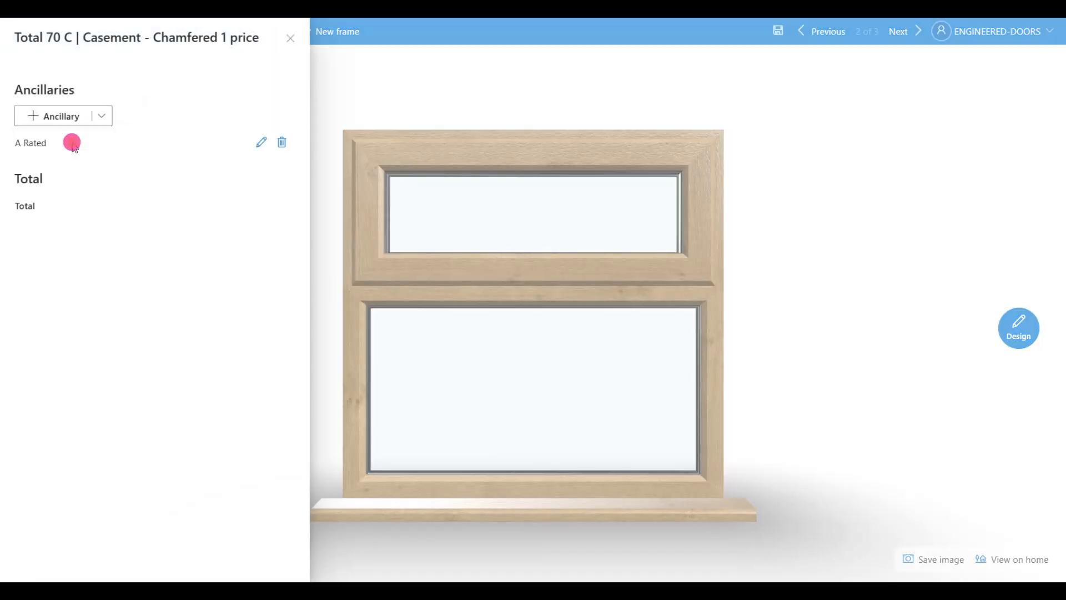
- Unlink the Chamfered 1 window's A Rated ancillary from its preset and set its lump sum to £300
left_click(261, 142)
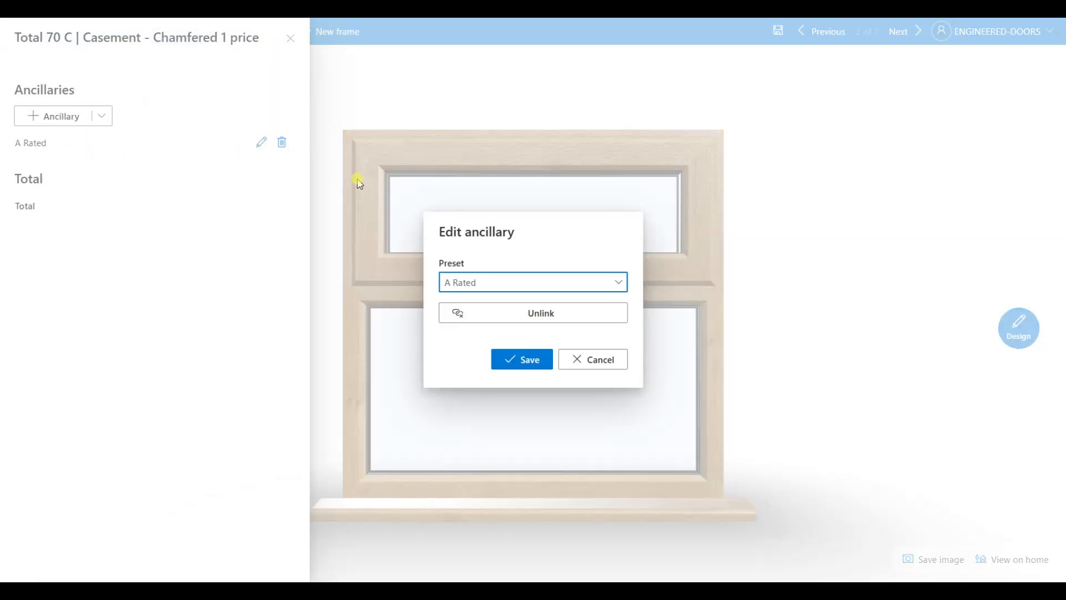
left_click(498, 309)
left_click(476, 295)
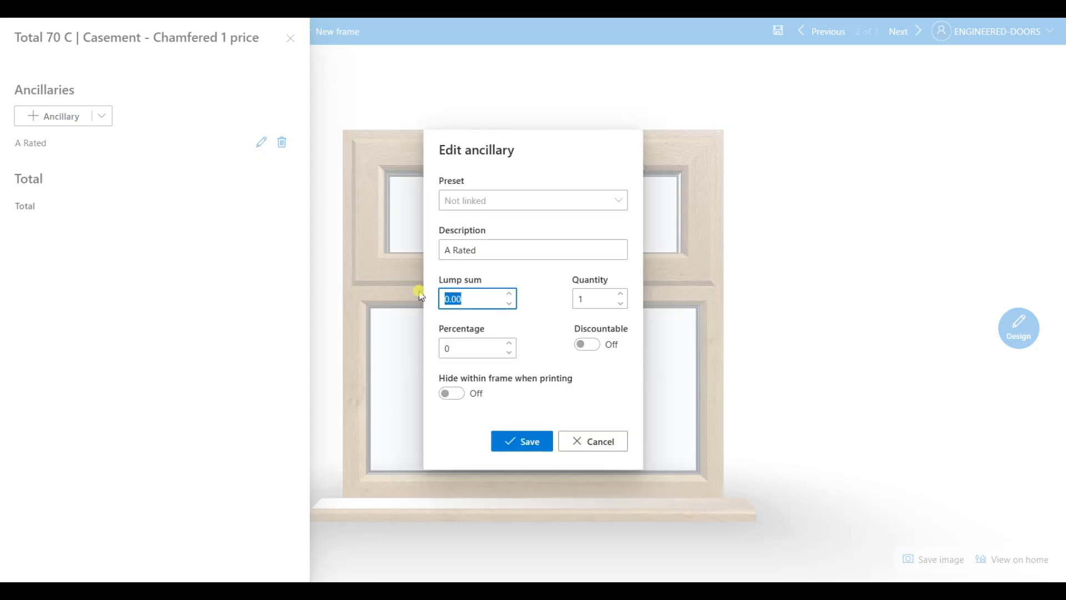
type("3")
left_click(528, 440)
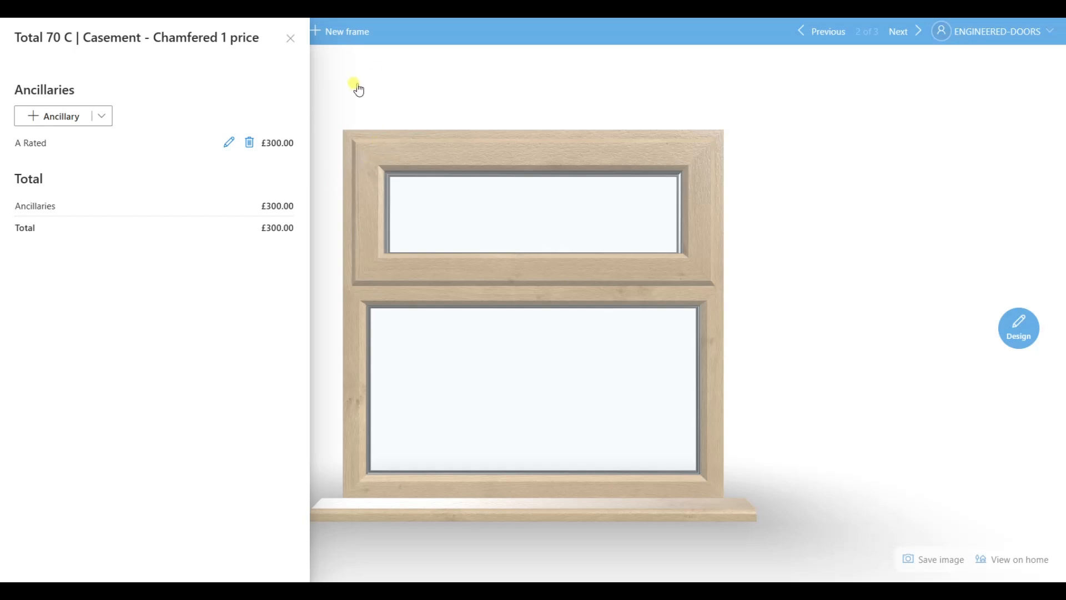
left_click(291, 39)
- Add the A Rated ancillary to the price of the Total 70 C Casement - Chamfered 2 window
left_click(917, 32)
left_click(275, 33)
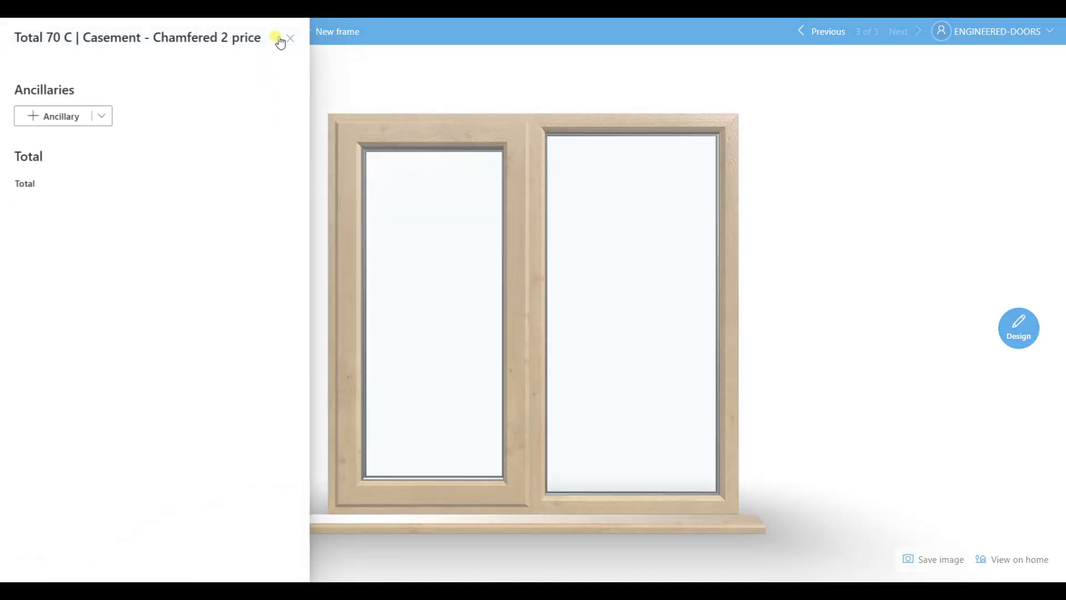
left_click(101, 117)
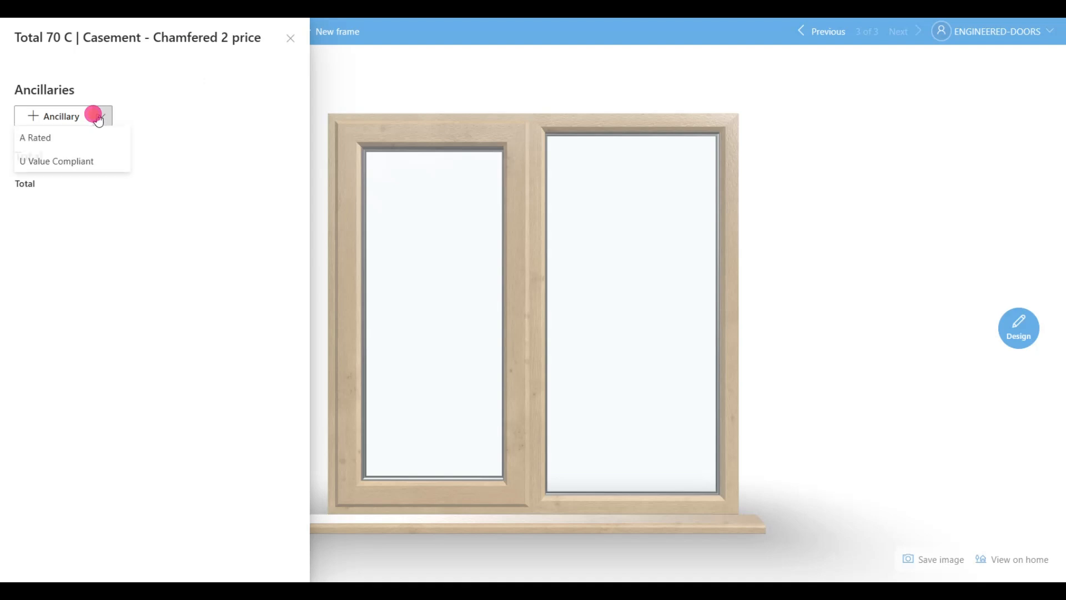
left_click(56, 142)
- Unlink the Chamfered 2 window's A Rated ancillary from its preset and set its lump sum to £350
left_click(261, 142)
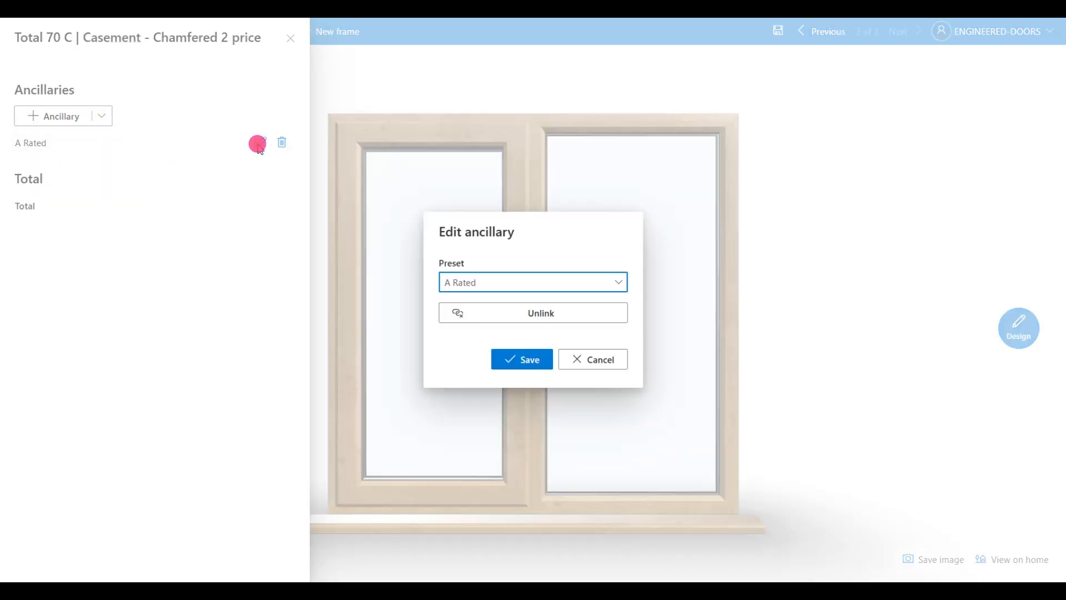
left_click(498, 312)
left_click(458, 299)
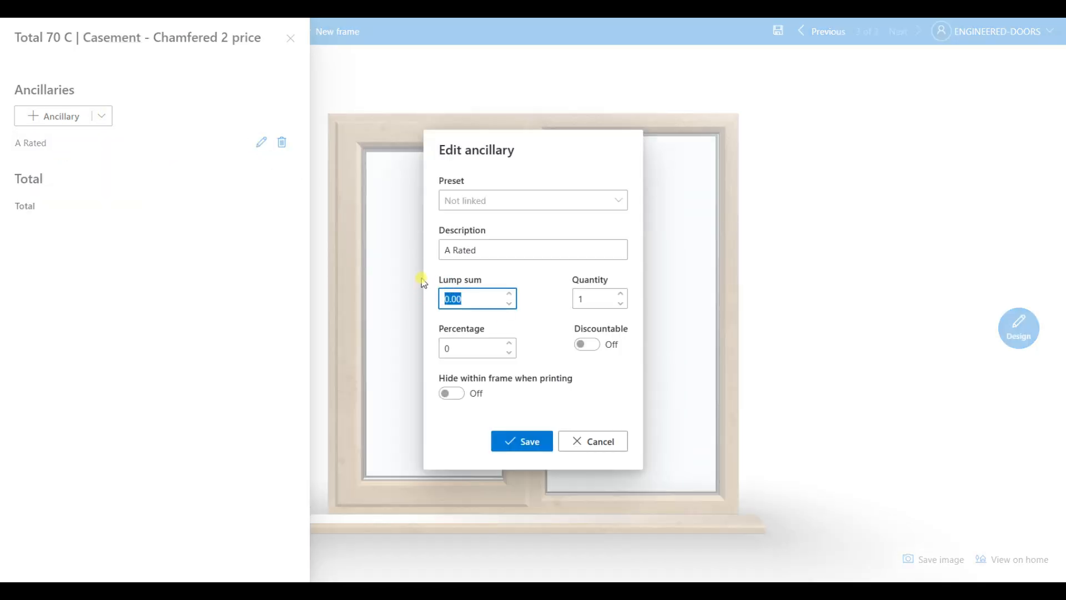
type("350")
left_click(507, 443)
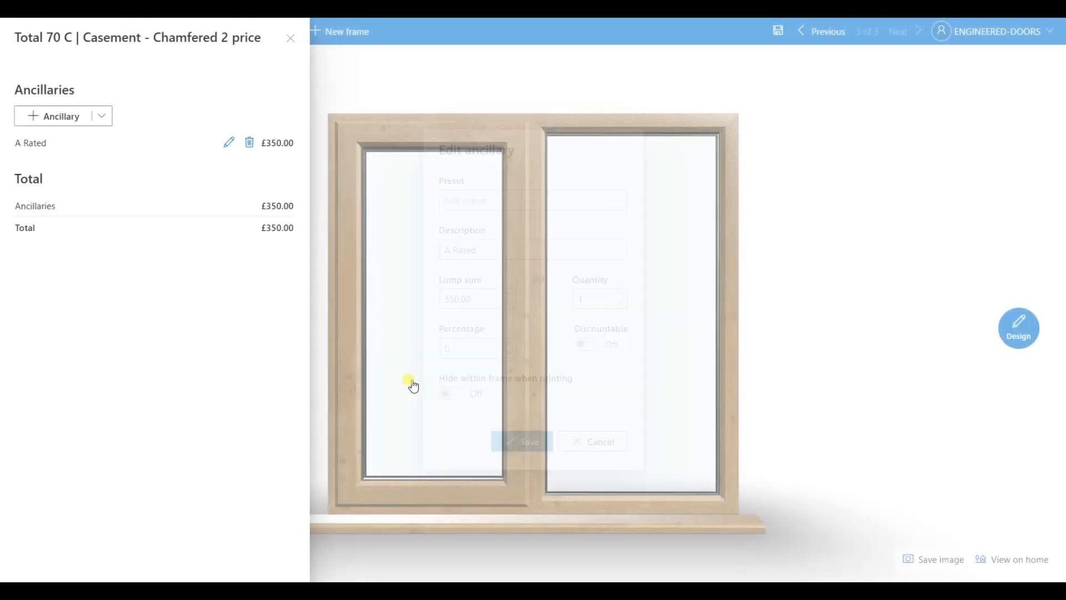
- Add a second A Rated ancillary to the Chamfered 2 window, unlinked from its preset, described as "Window Board" with a lump sum of £40
left_click(101, 116)
left_click(82, 143)
left_click(228, 164)
left_click(467, 316)
left_click_drag(476, 249, 424, 249)
type("Window Board")
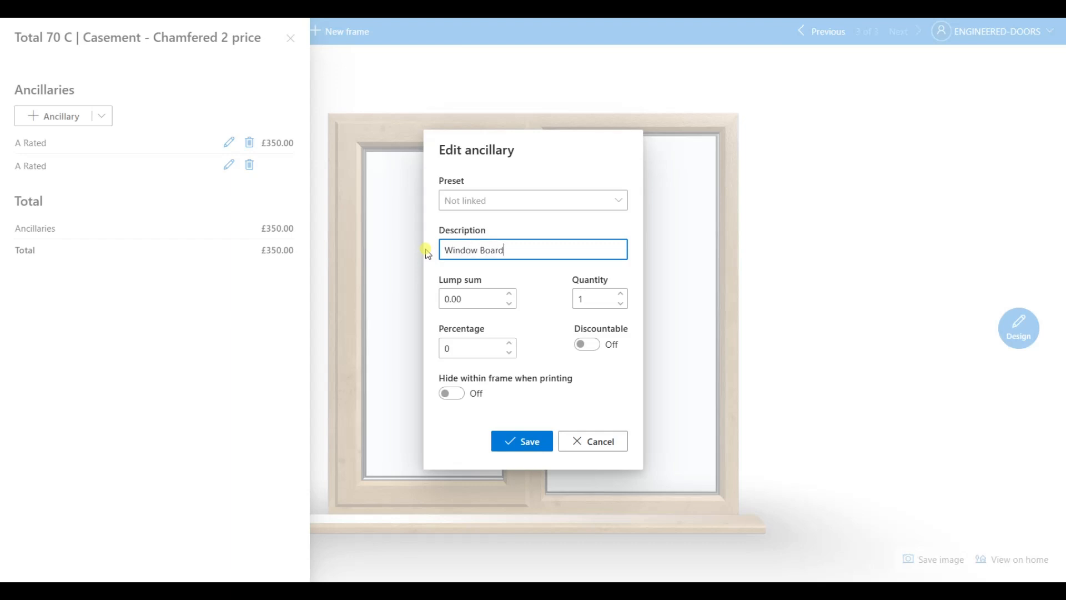
left_click_drag(459, 299, 431, 300)
type("40")
left_click(525, 435)
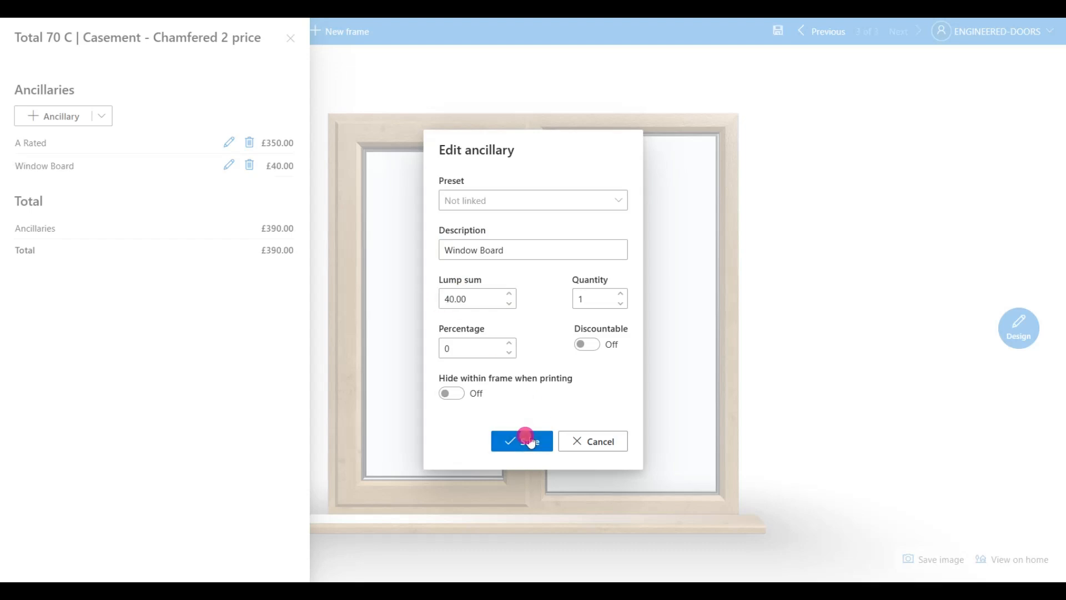
left_click(290, 38)
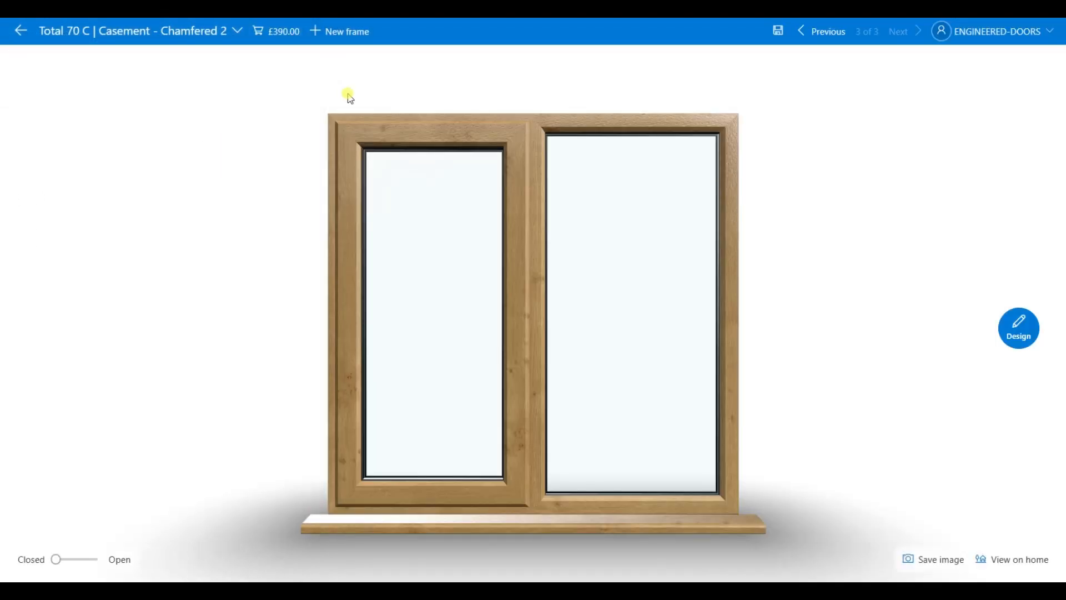
- Open the project's Quotation document and examine which ancillaries and total the engineered door's price section shows
left_click(22, 35)
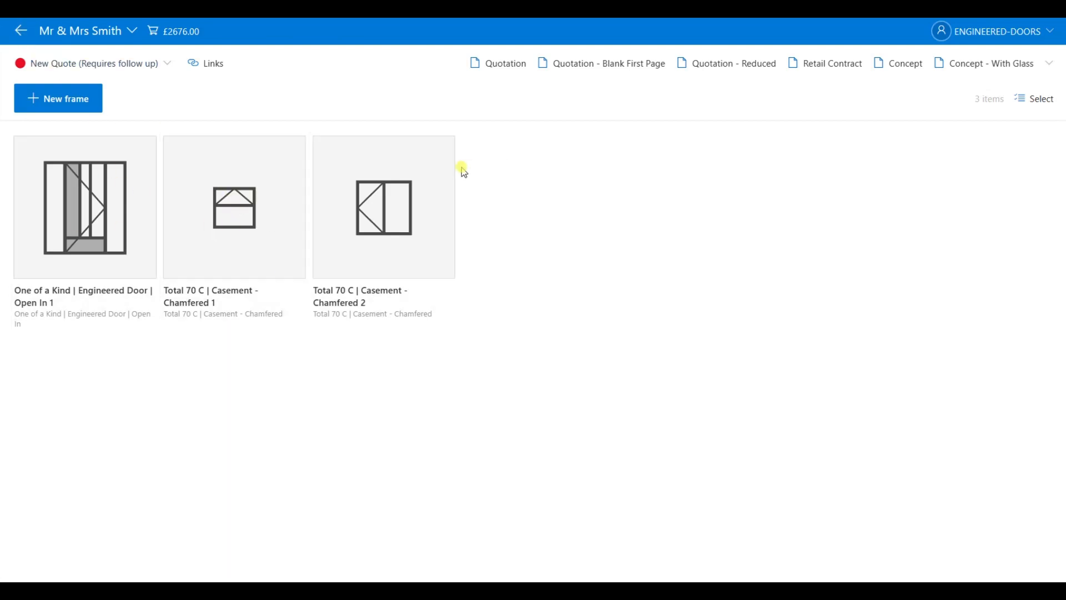
left_click(487, 66)
left_click(503, 68)
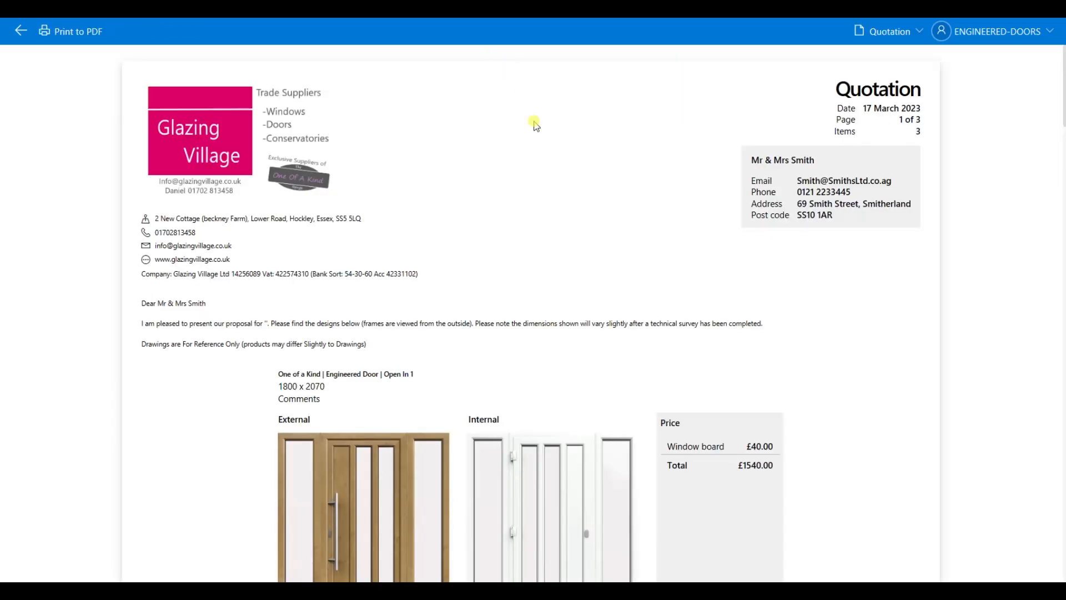
scroll(564, 240, "down", 7)
scroll(588, 231, "up", 5)
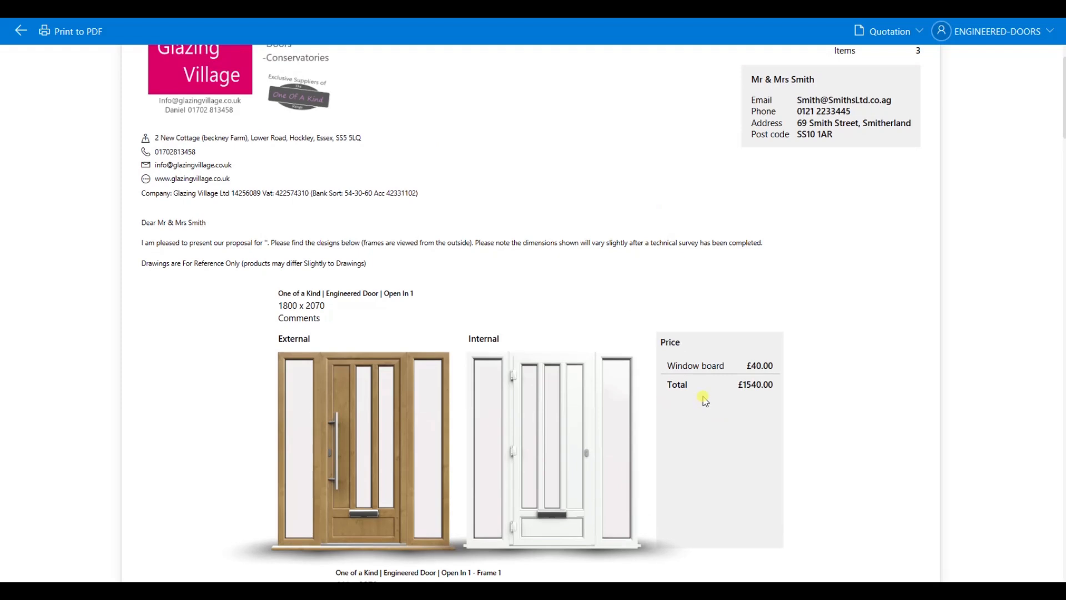
scroll(698, 355, "down", 1)
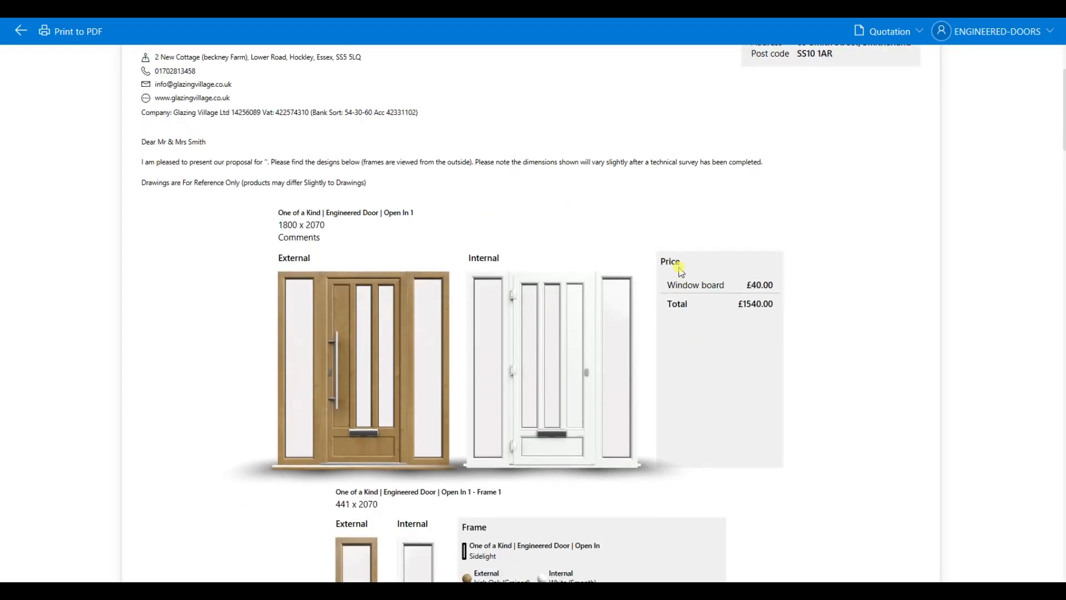
scroll(678, 271, "down", 1)
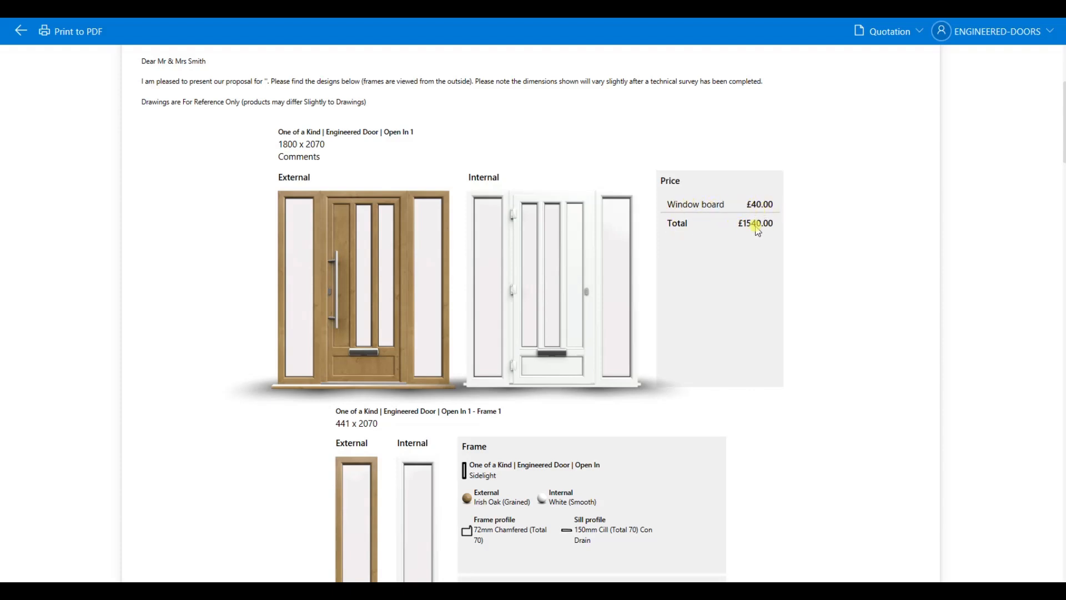
scroll(706, 278, "down", 1)
- Examine both casement windows' price sections, the frames summary and the VAT and total lines of the quotation
scroll(705, 278, "down", 15)
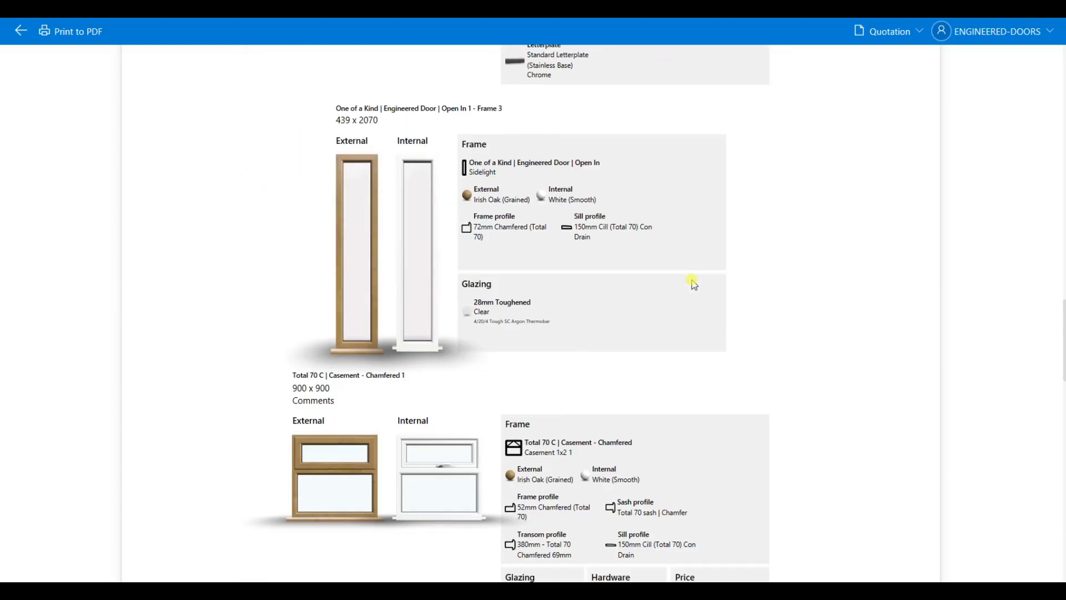
scroll(694, 284, "down", 10)
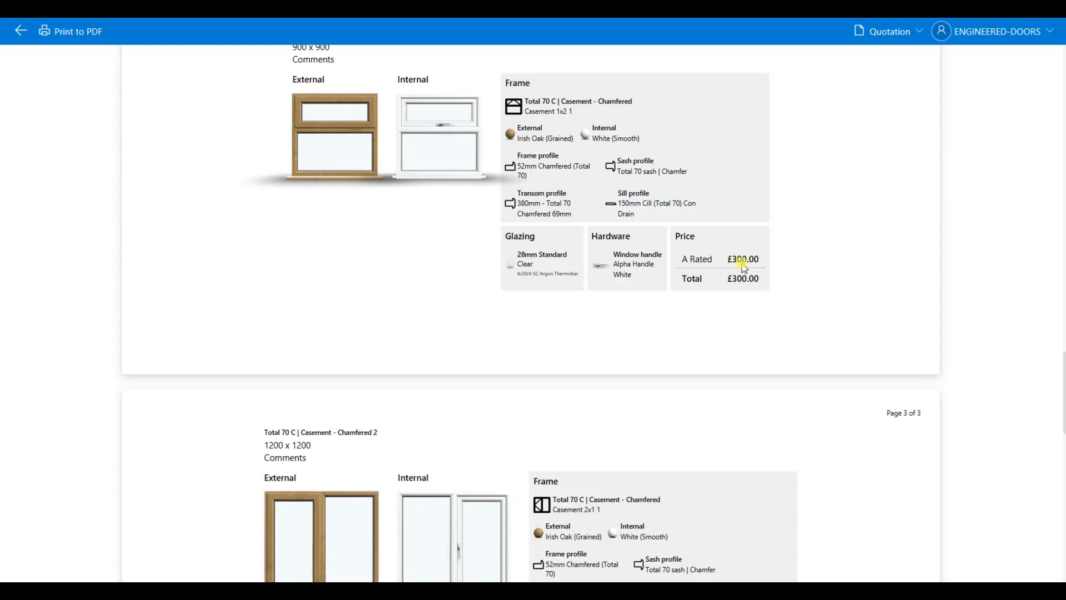
scroll(741, 264, "down", 3)
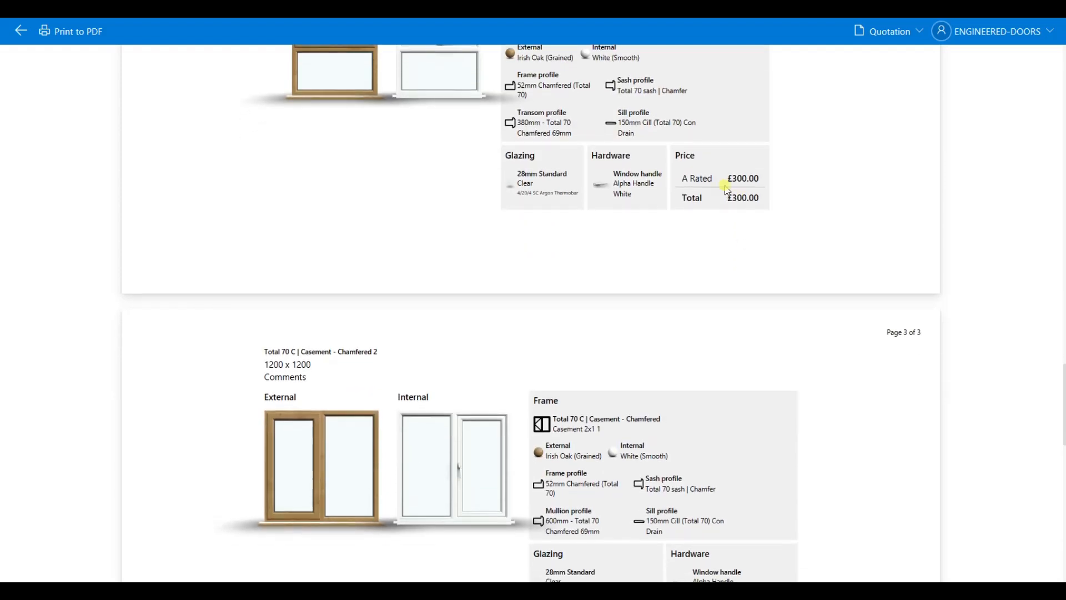
scroll(698, 190, "down", 5)
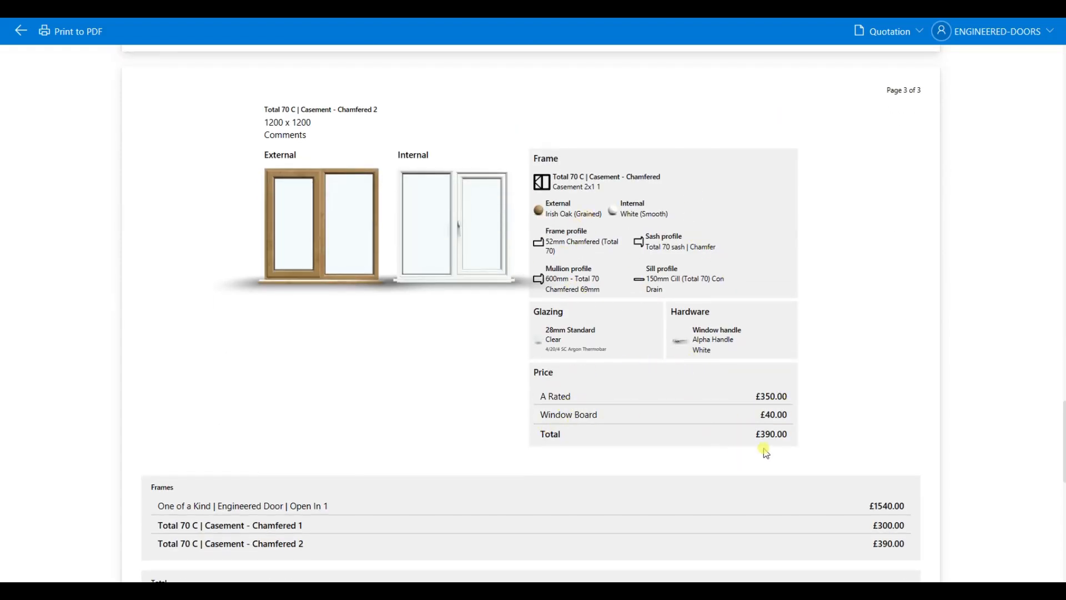
scroll(789, 430, "down", 3)
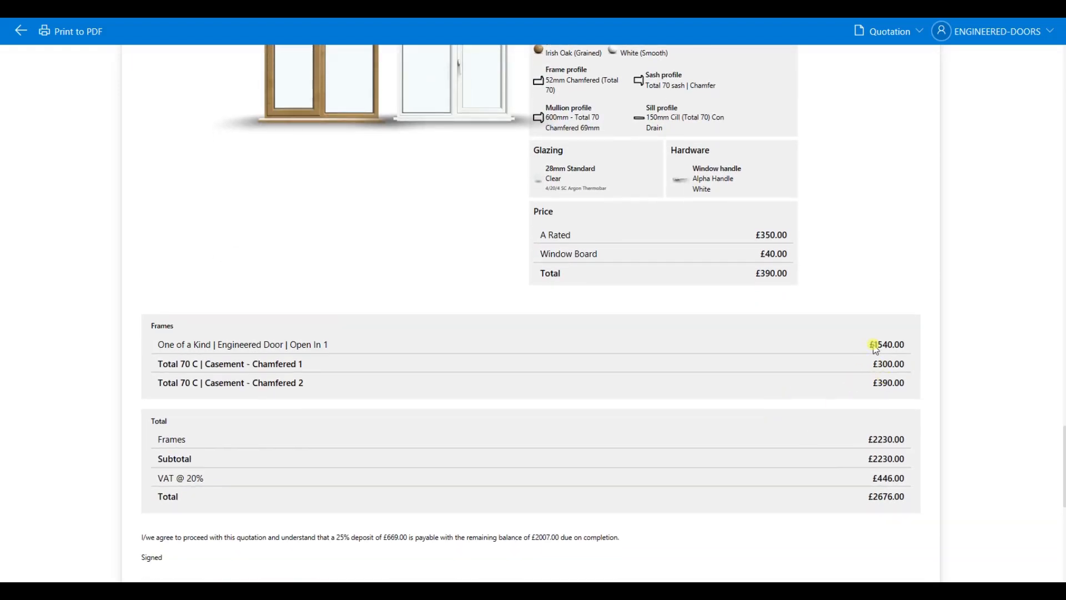
scroll(242, 383, "down", 2)
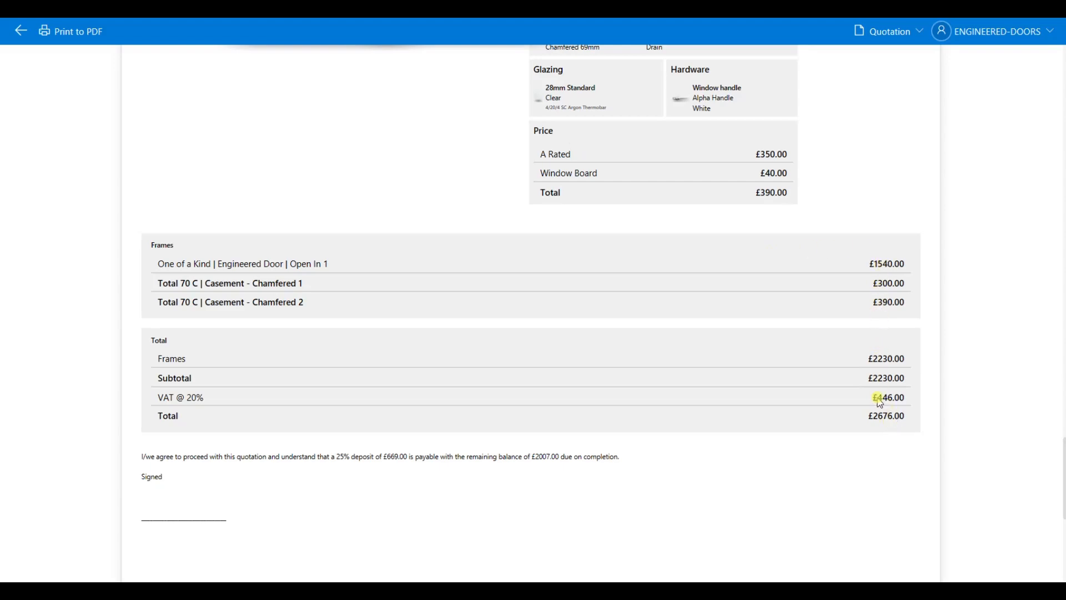
scroll(243, 254, "up", 10)
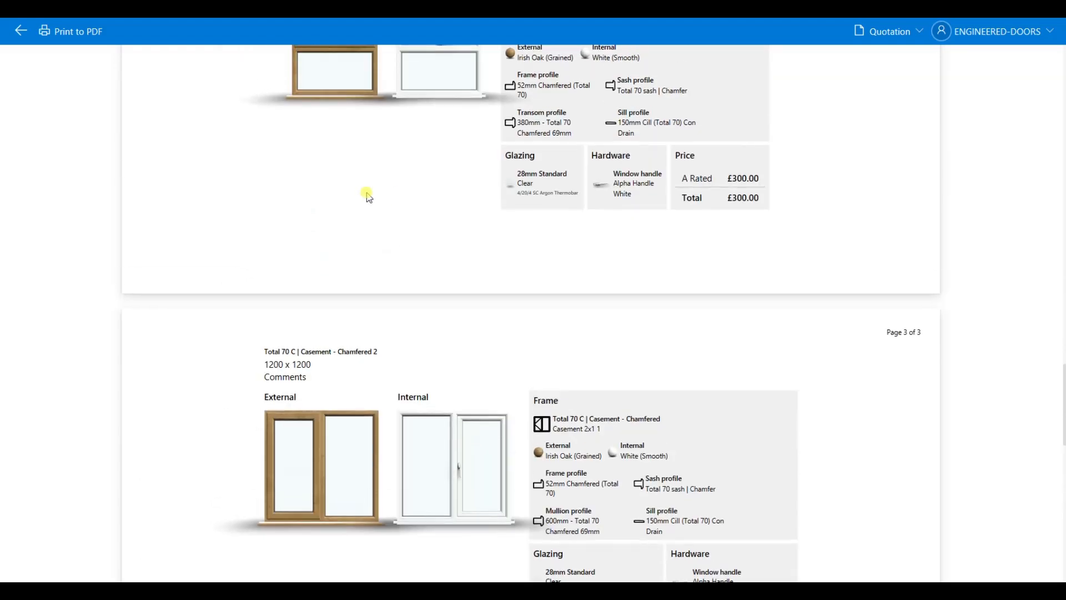
- Open the project's Trade Quotation document instead and examine how it presents the engineered door's dimensions and price breakdown
left_click(21, 30)
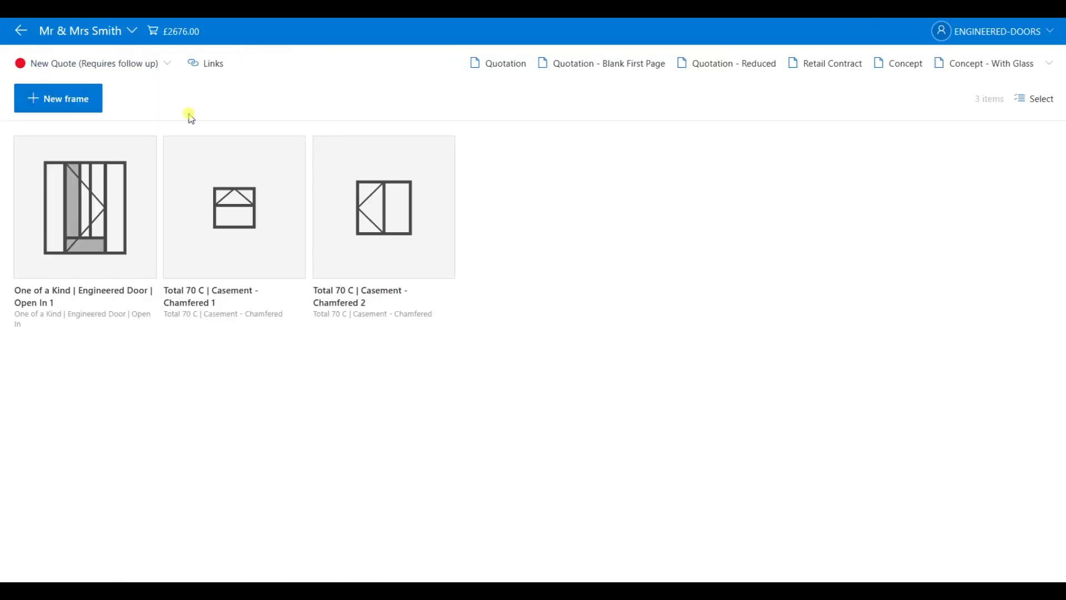
left_click(1044, 61)
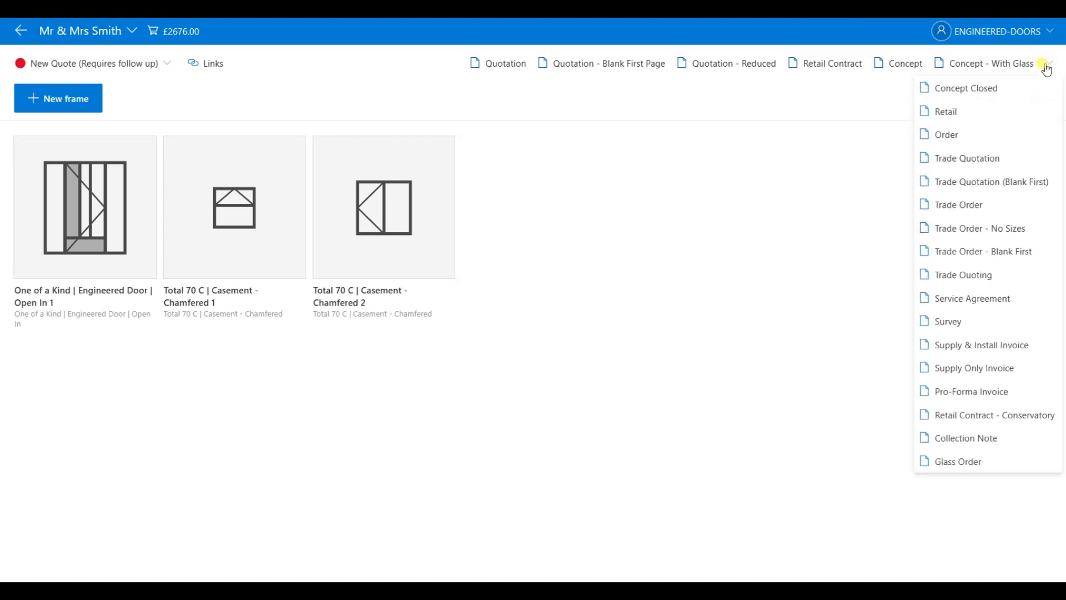
left_click(972, 161)
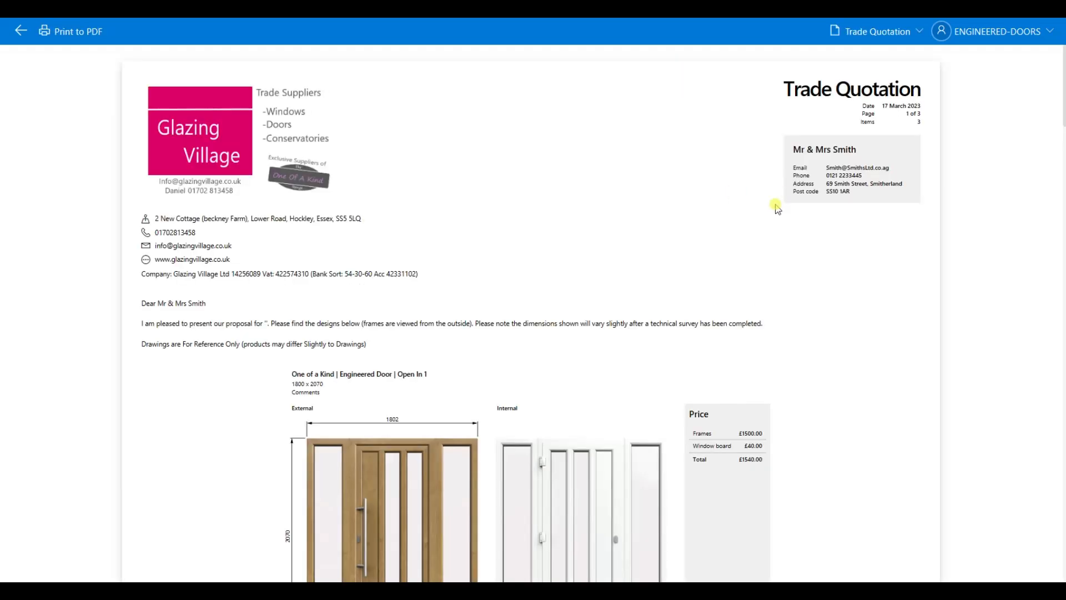
scroll(748, 264, "down", 4)
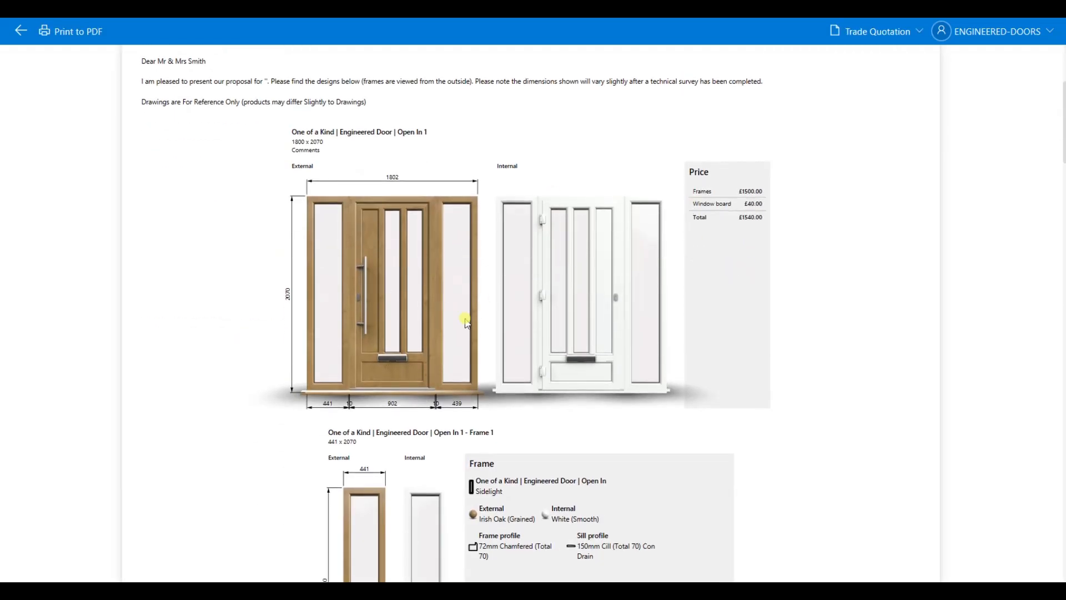
scroll(734, 286, "down", 14)
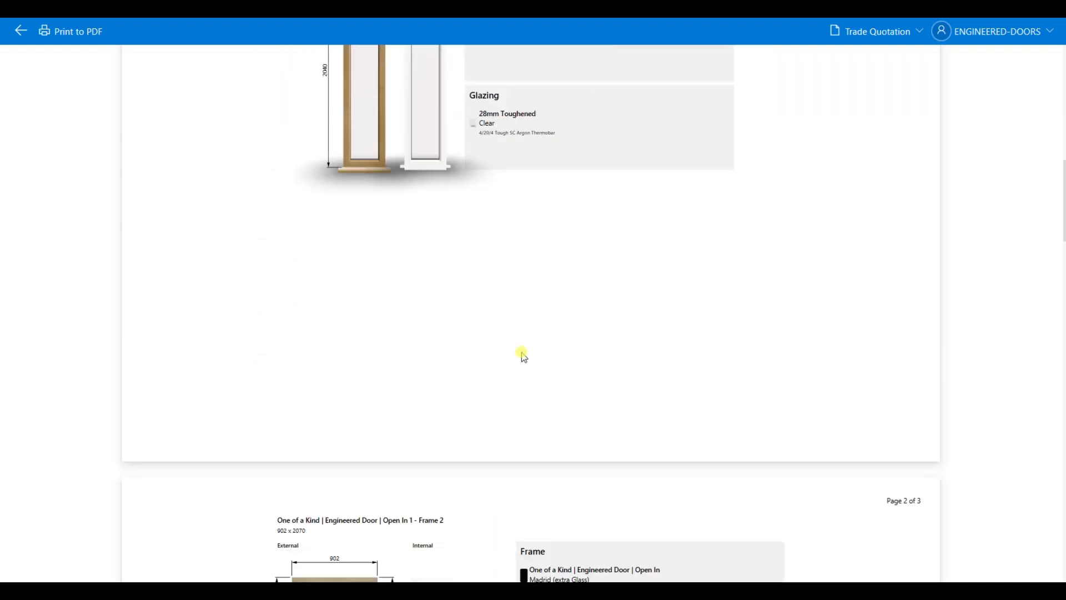
scroll(522, 355, "down", 7)
scroll(416, 250, "up", 18)
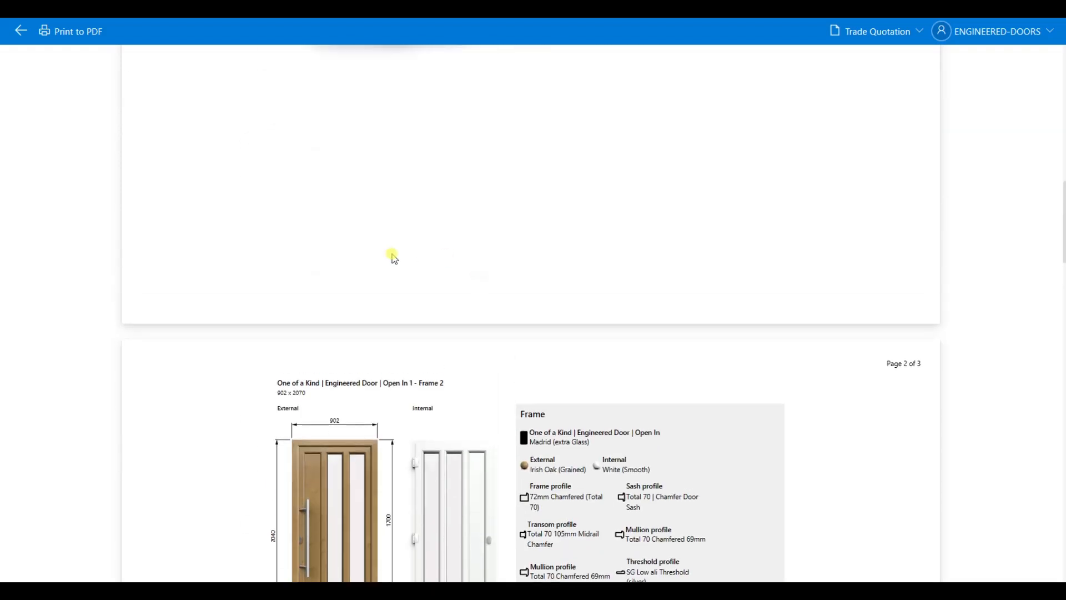
- Examine how the Trade Quotation presents the individual door frames, both casement windows' prices, the frames summary and totals, and return to the project
scroll(367, 209, "up", 6)
scroll(421, 327, "down", 11)
scroll(440, 309, "up", 6)
scroll(452, 304, "down", 11)
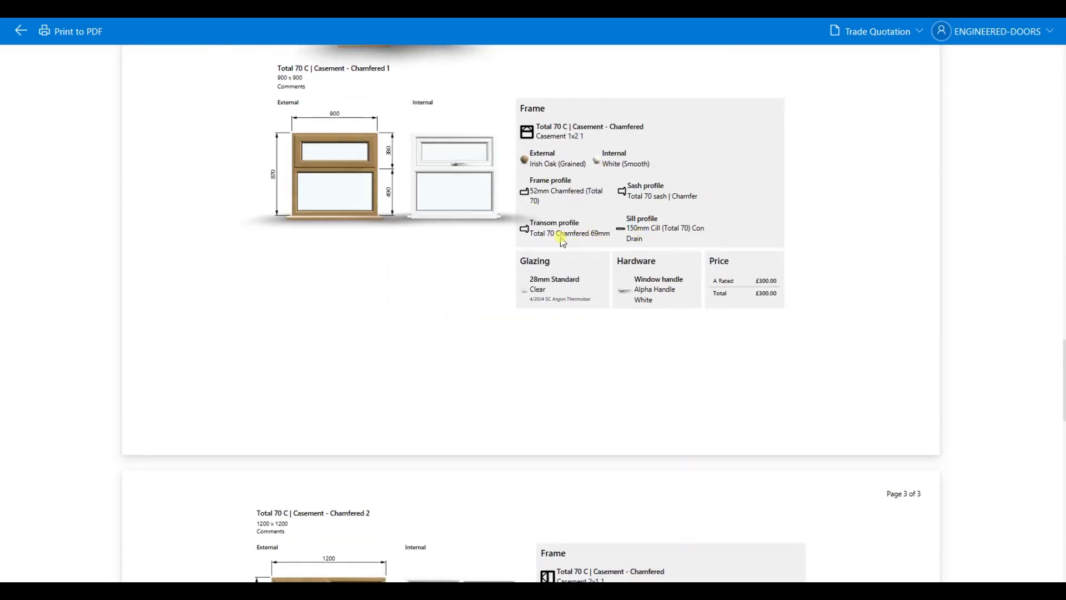
scroll(499, 270, "down", 8)
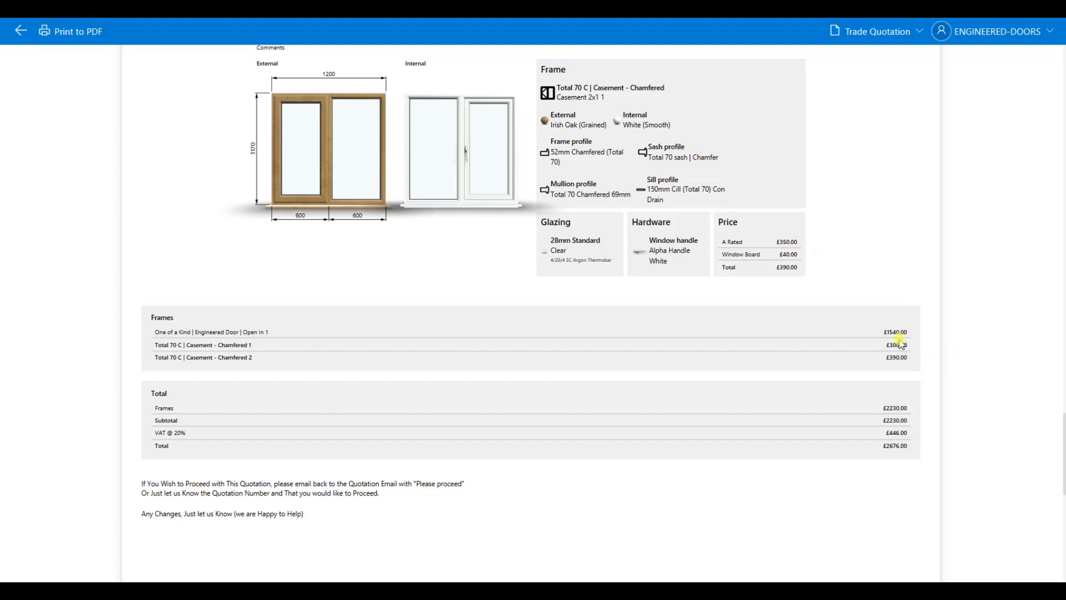
scroll(397, 449, "down", 4)
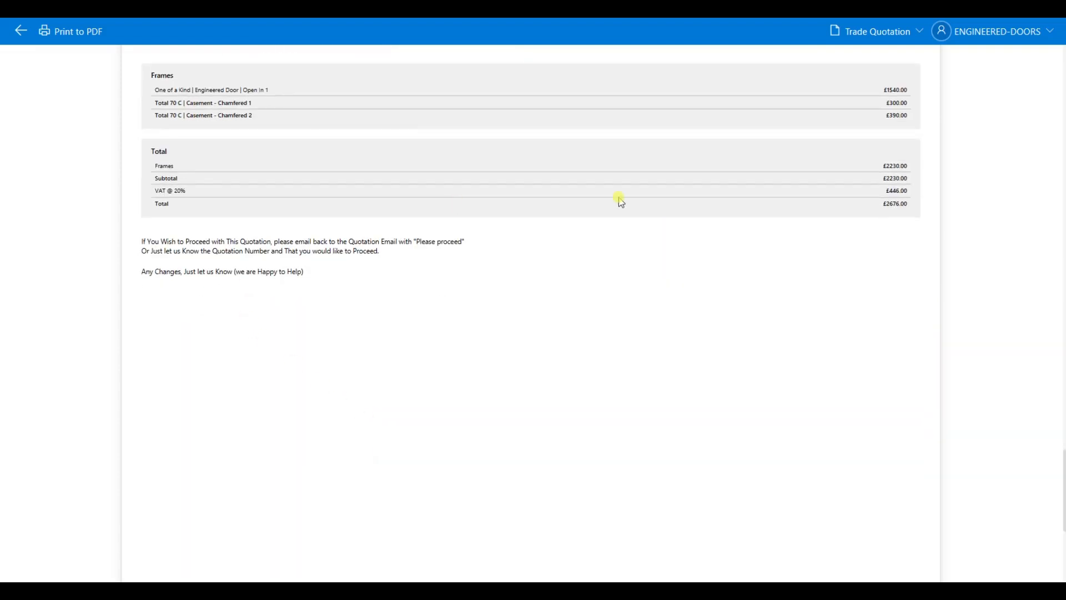
scroll(850, 207, "up", 10)
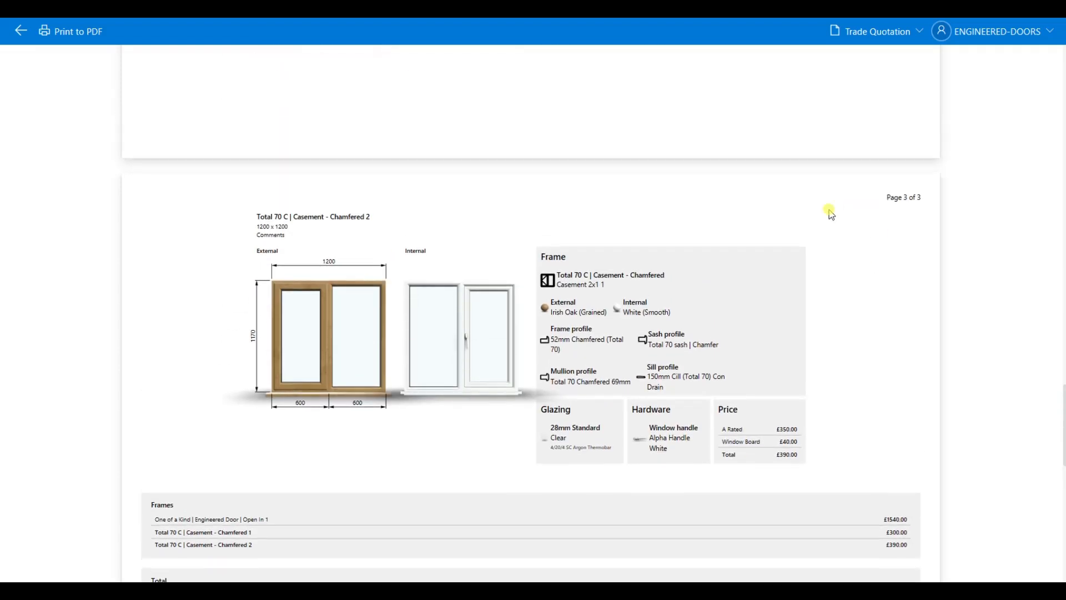
left_click(21, 30)
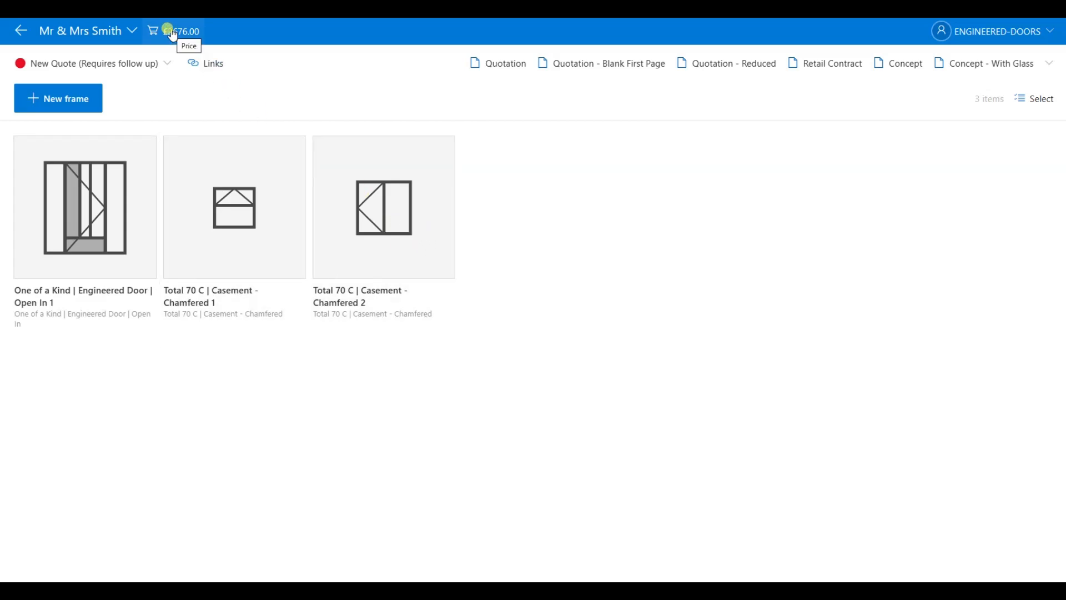
- Add a third ancillary to the engineered door's price and change its preset to A Rated
left_click(102, 203)
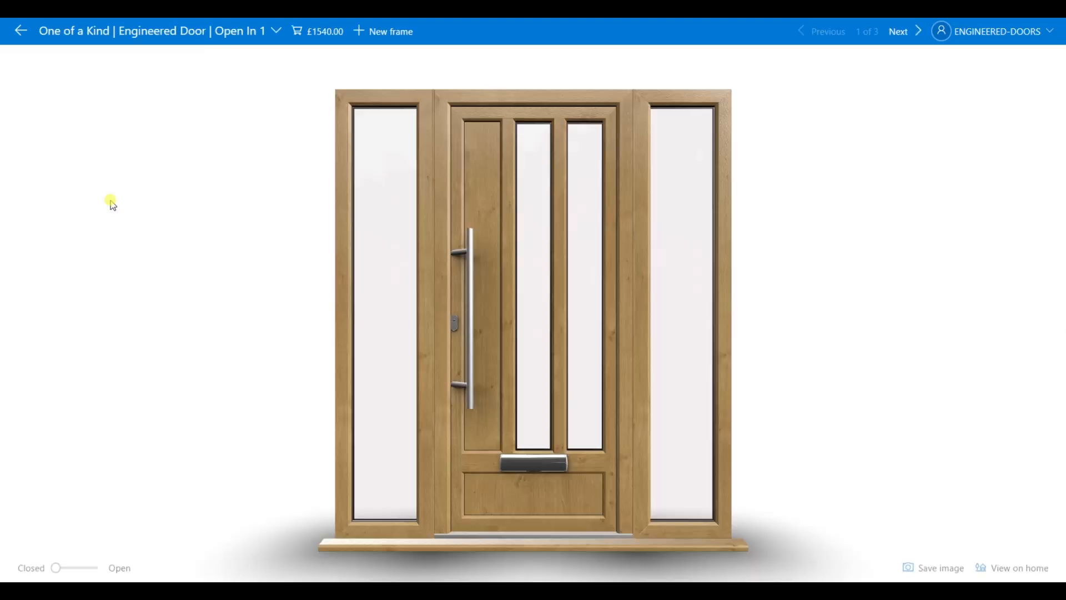
left_click(328, 32)
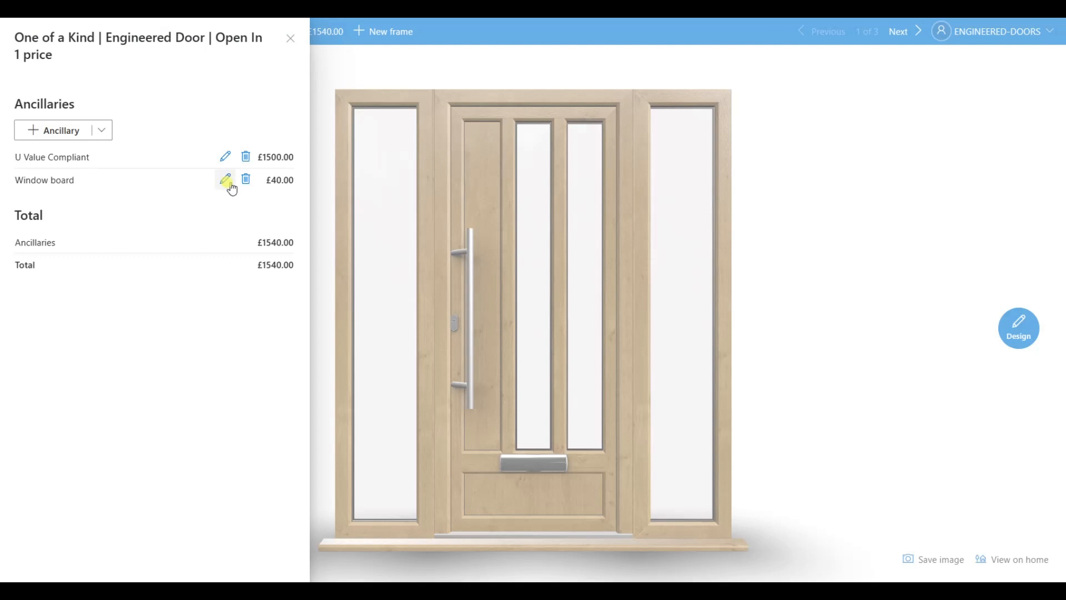
left_click(102, 131)
left_click(81, 174)
left_click(225, 201)
left_click(545, 283)
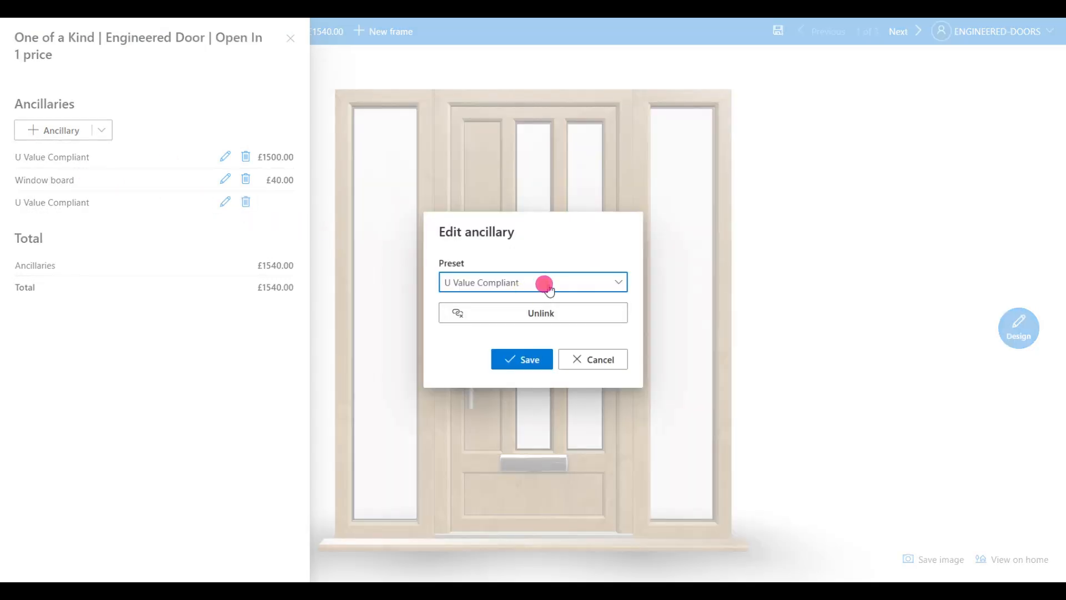
left_click(500, 303)
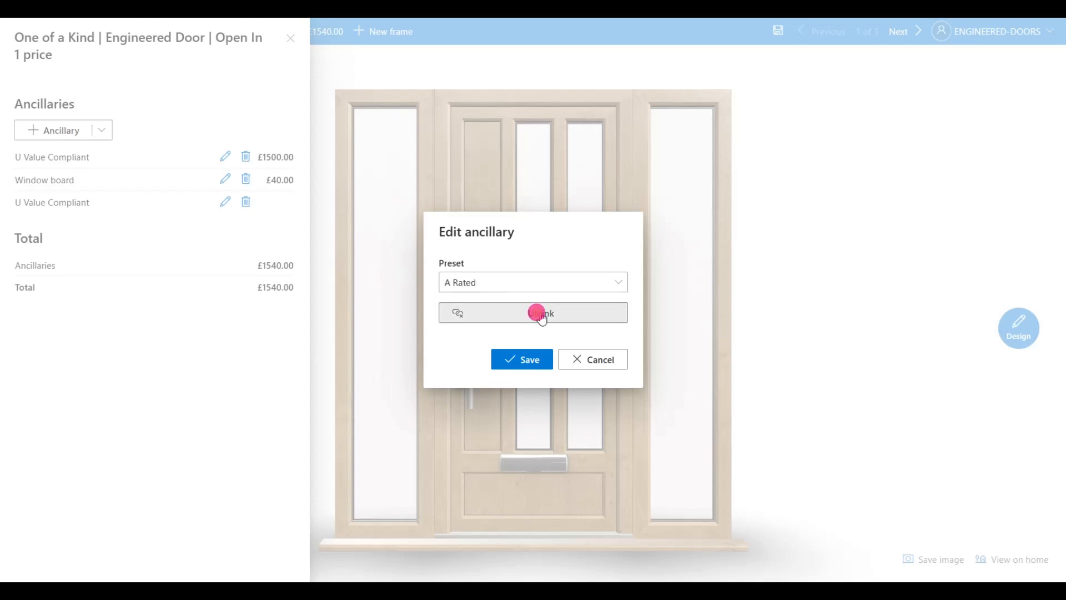
- Unlink the door's new ancillary from its preset, describe it as "Installation" and save it with a lump sum of £300
left_click(542, 314)
left_click_drag(477, 250, 433, 249)
key("BackSpace")
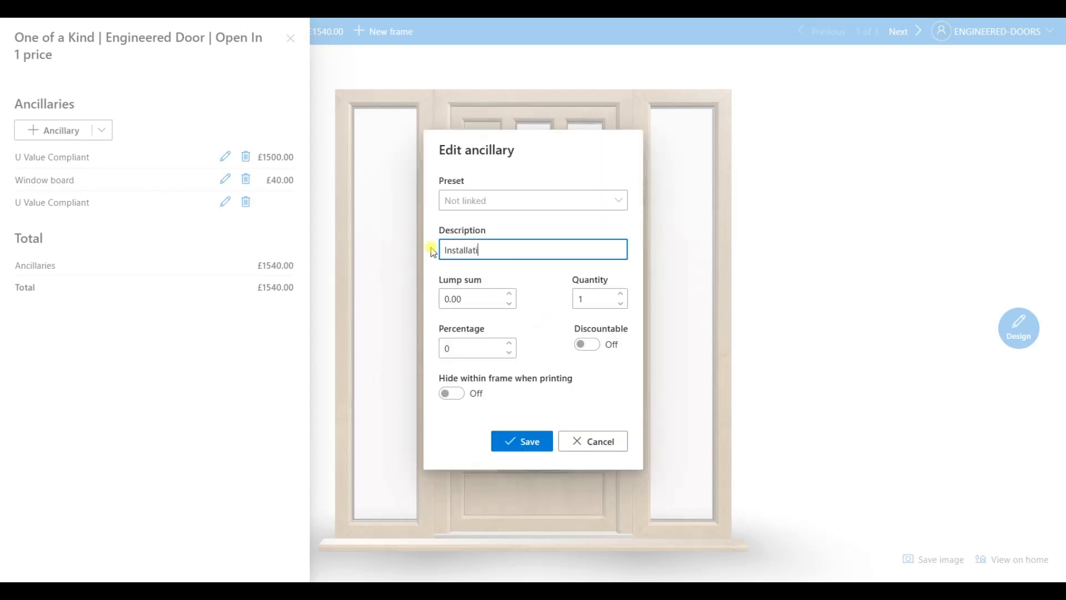
left_click_drag(461, 299, 441, 302)
type("300")
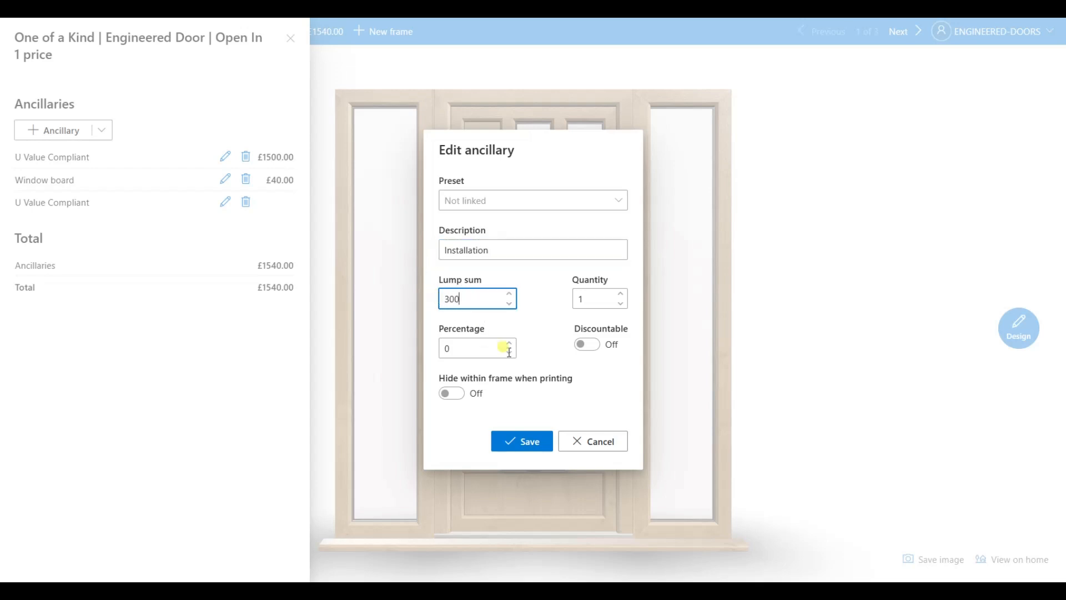
left_click(531, 442)
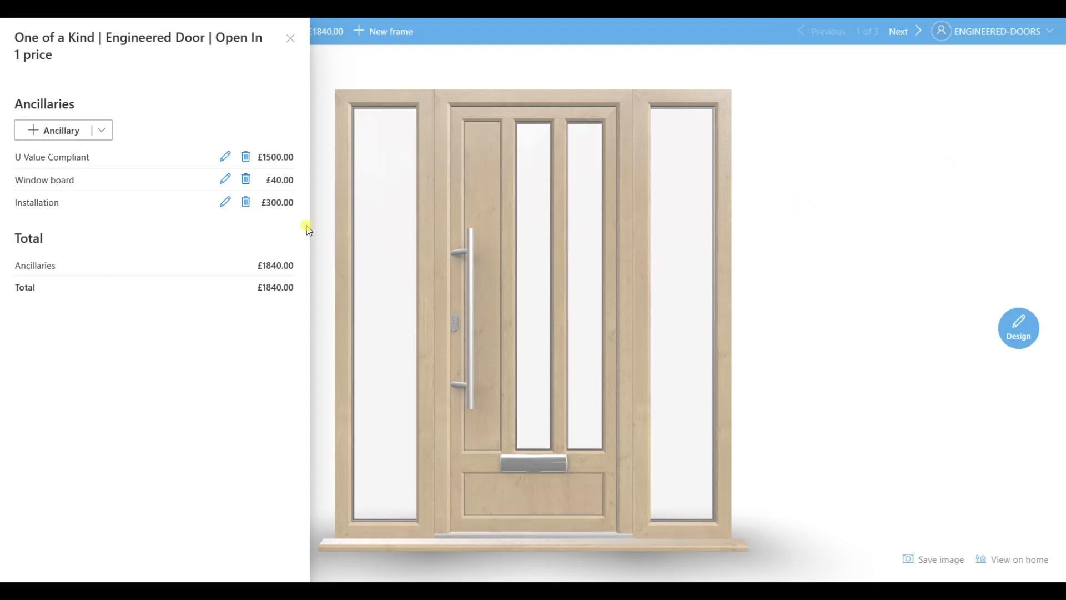
- Delete the Installation ancillary from the engineered door's price and return to the project overview
left_click(245, 203)
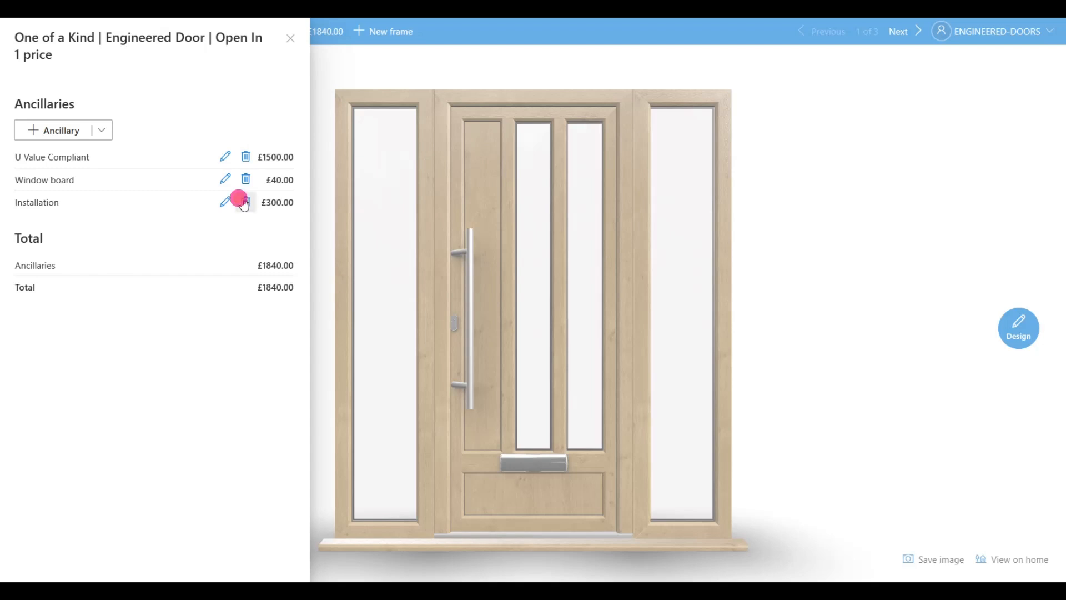
left_click(289, 40)
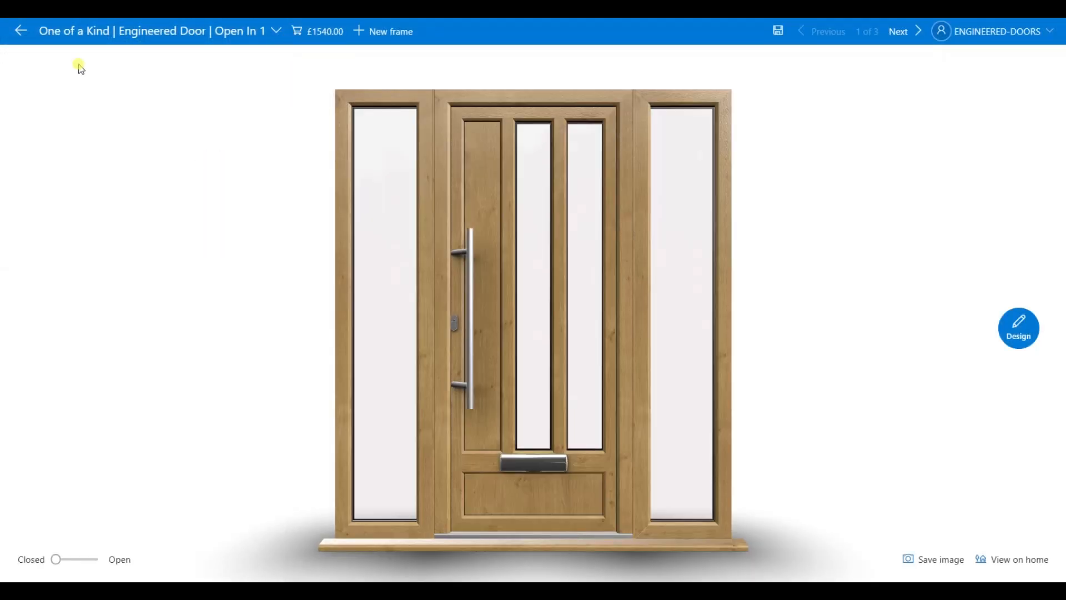
left_click(20, 32)
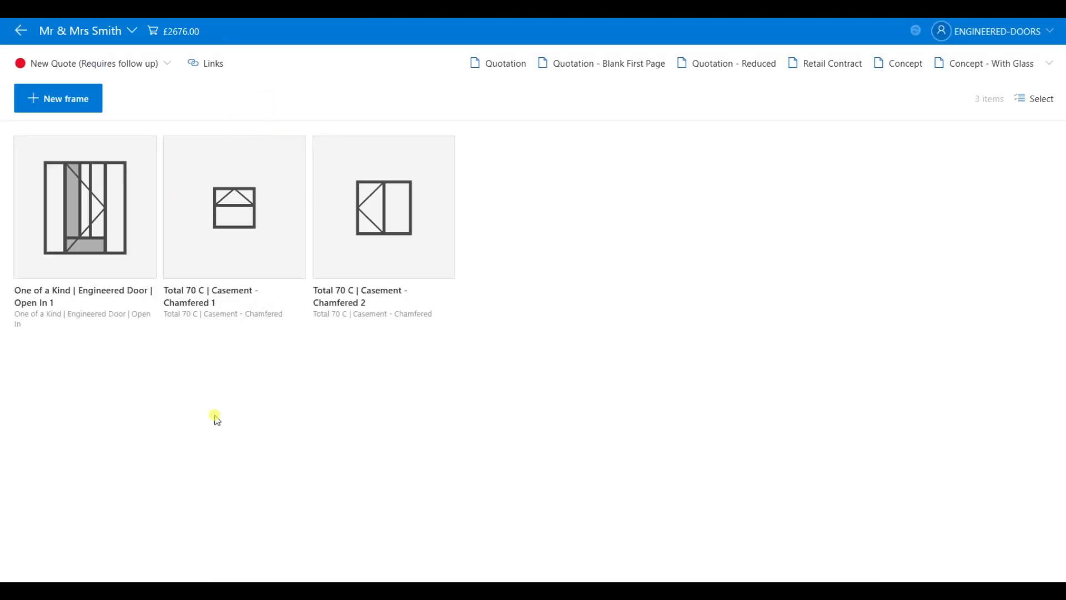
- Add the "10 Year (insurance backed) Warranty" ancillary to the project-level price
left_click(175, 32)
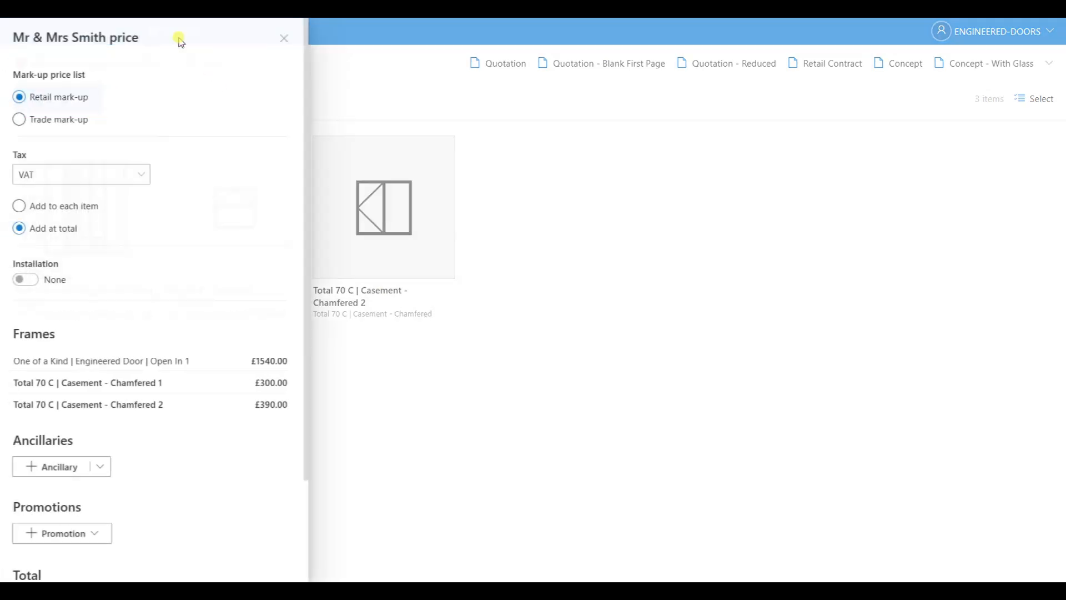
scroll(61, 405, "down", 2)
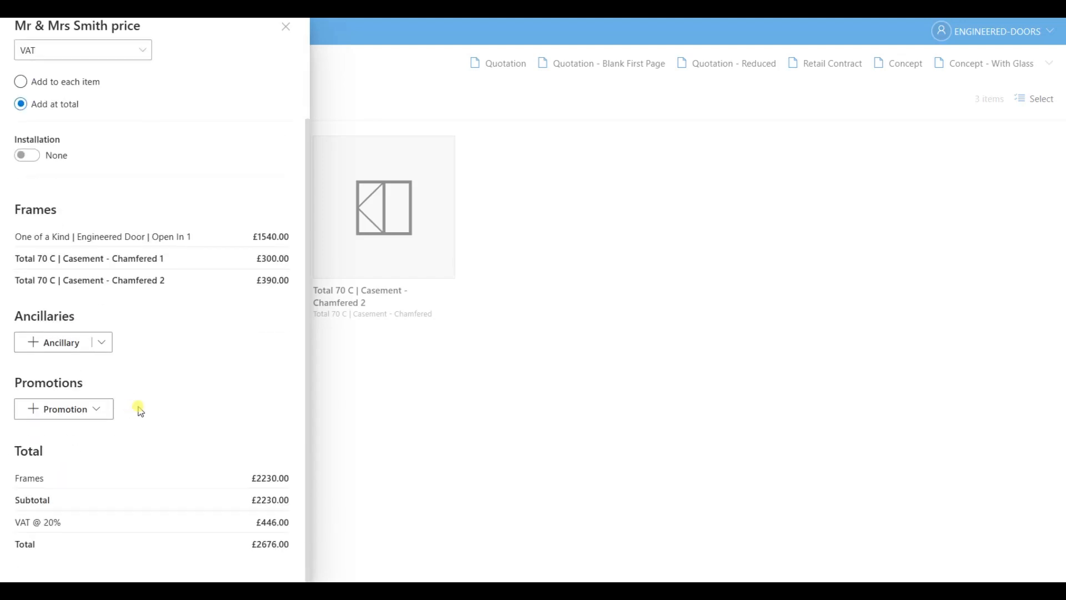
left_click(104, 342)
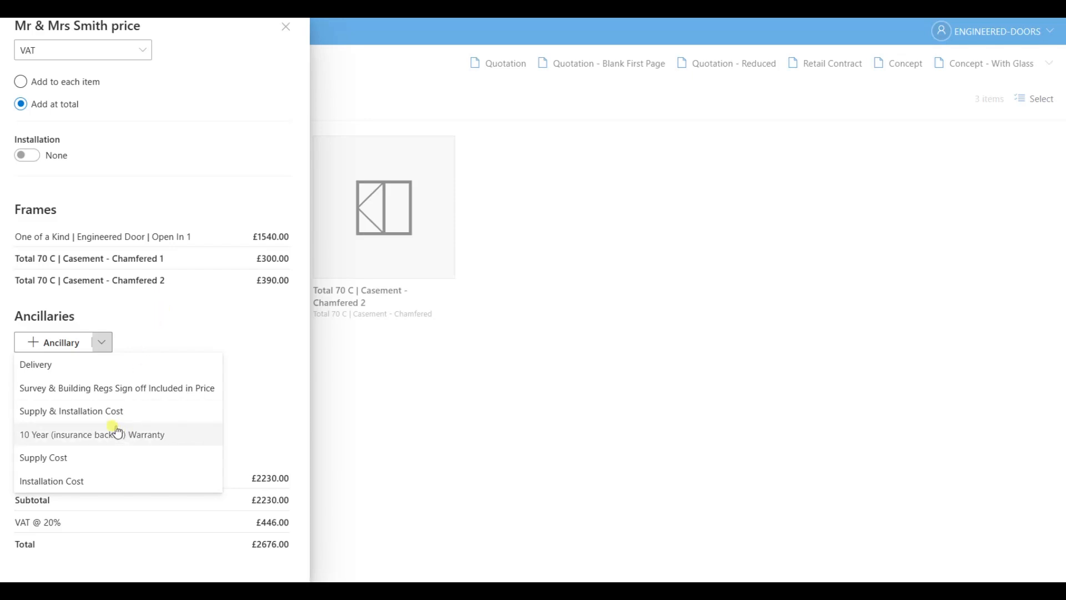
left_click(77, 434)
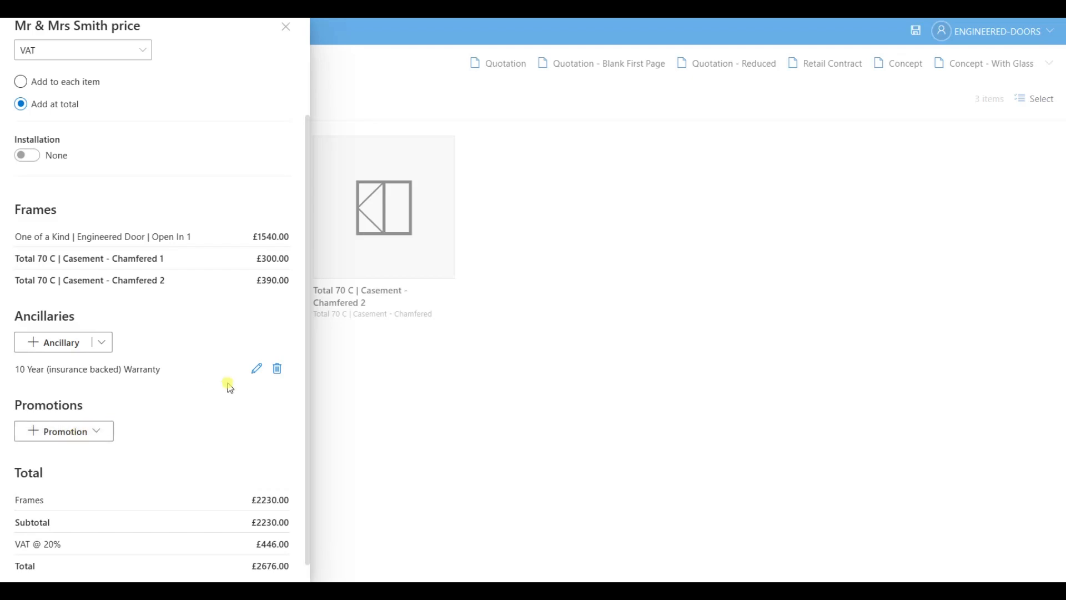
- Unlink the warranty ancillary from its preset and price it at 35 percent, leaving no lump sum
left_click(250, 368)
left_click(506, 311)
double_click(444, 321)
type("35")
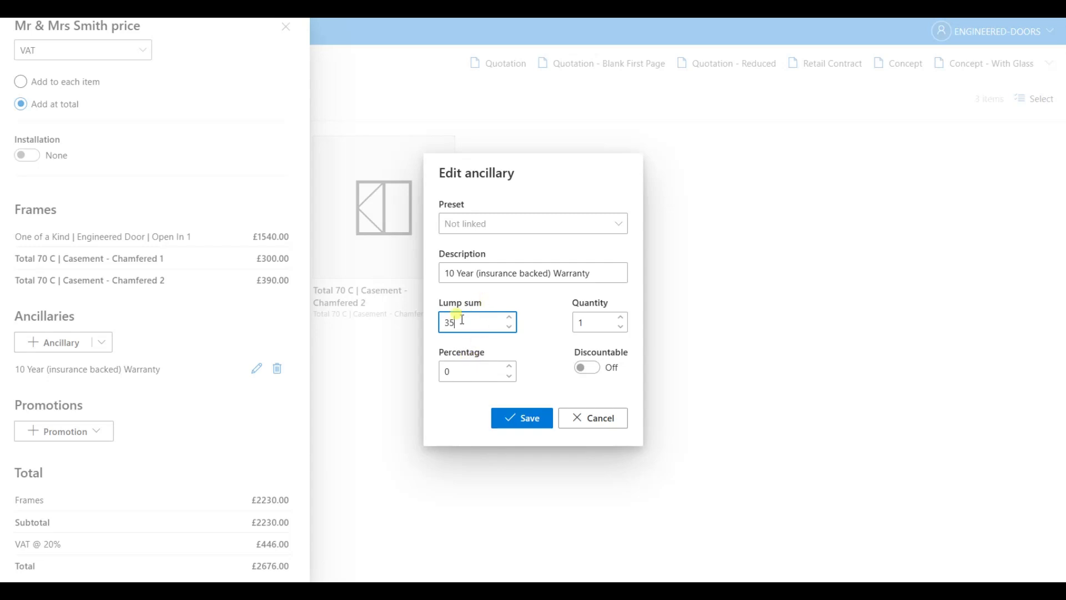
left_click_drag(455, 320, 417, 326)
left_click(435, 371)
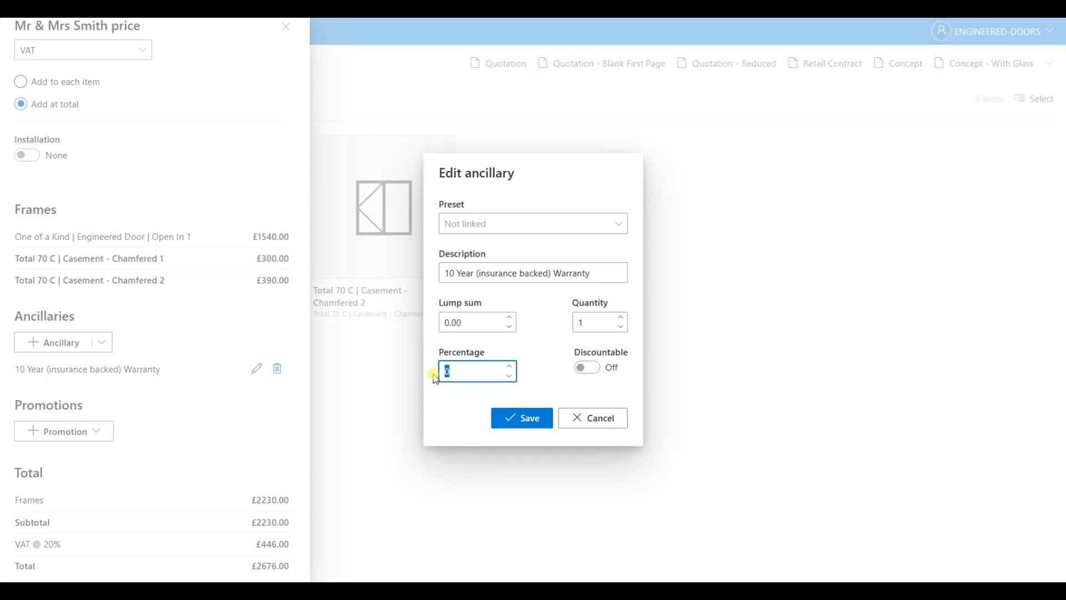
left_click(505, 418)
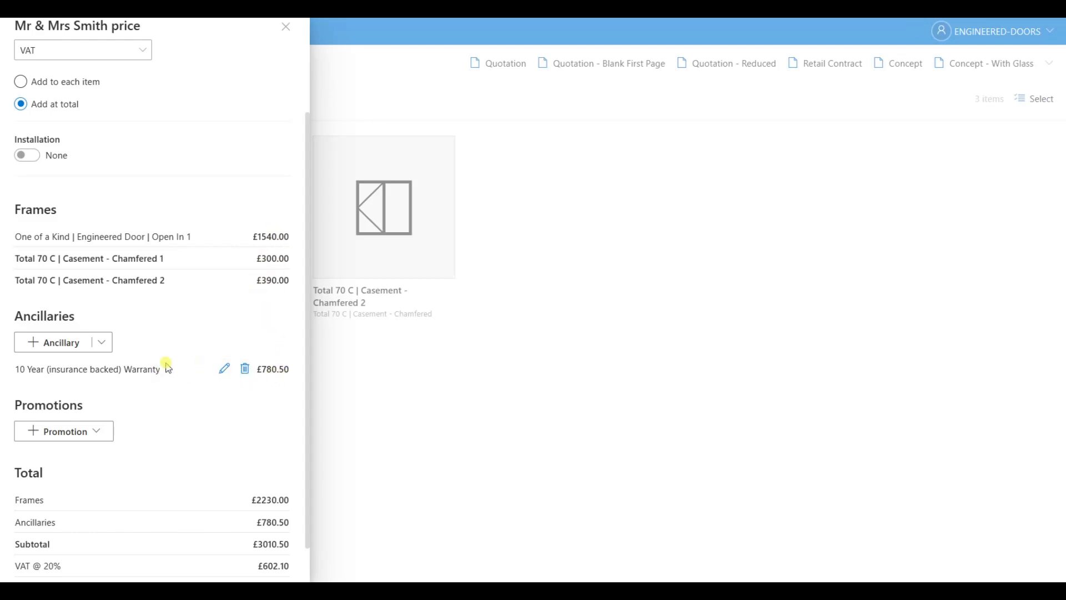
- Add the "Survey & Building Regs Sign off Included in Price" and "Installation Cost" ancillaries to the project price
left_click(100, 343)
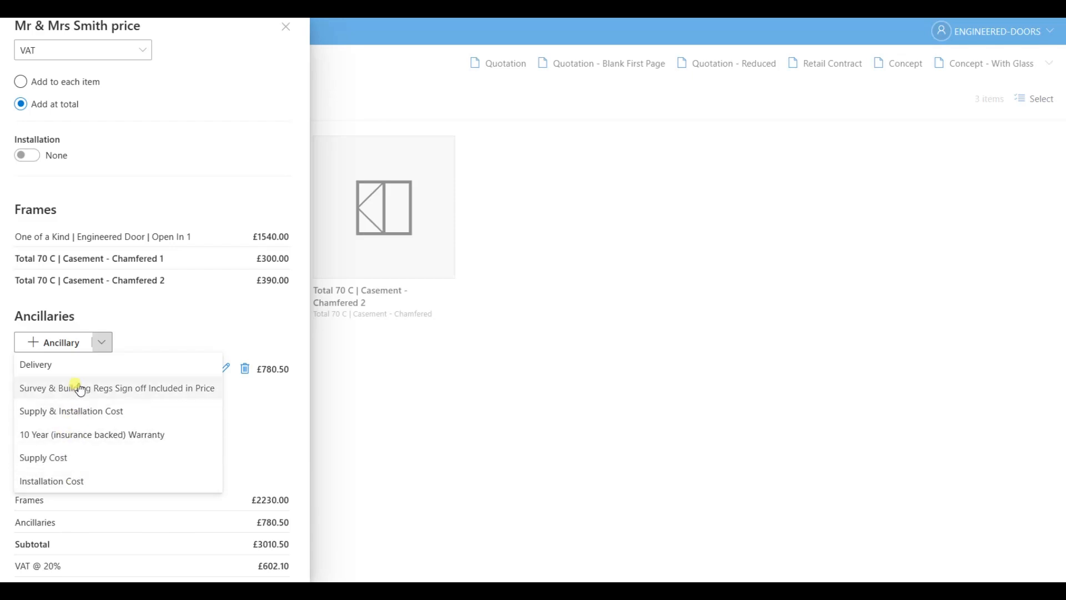
left_click(99, 389)
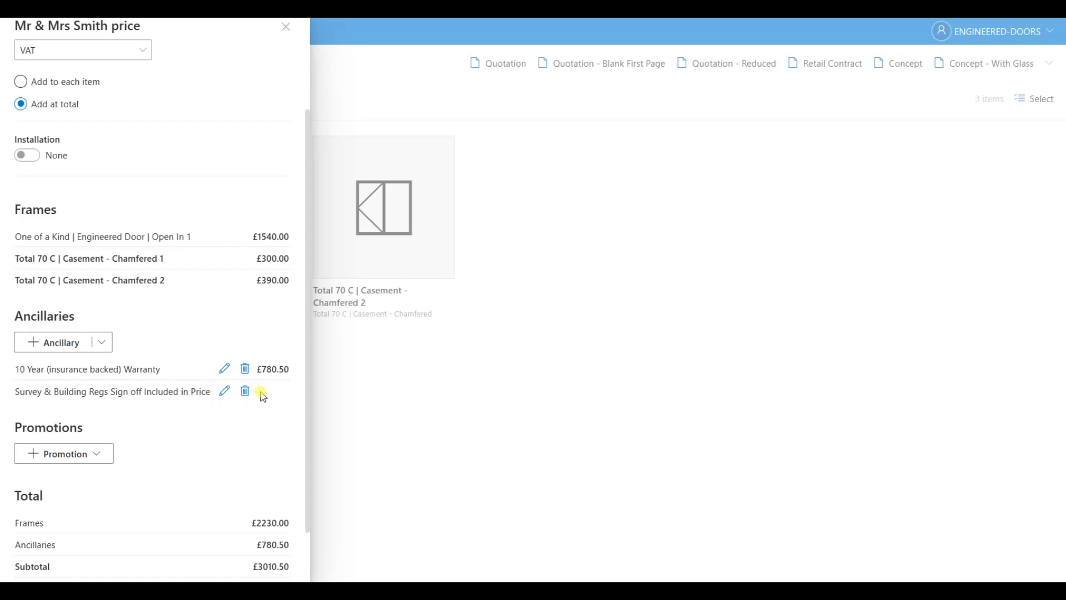
left_click(103, 342)
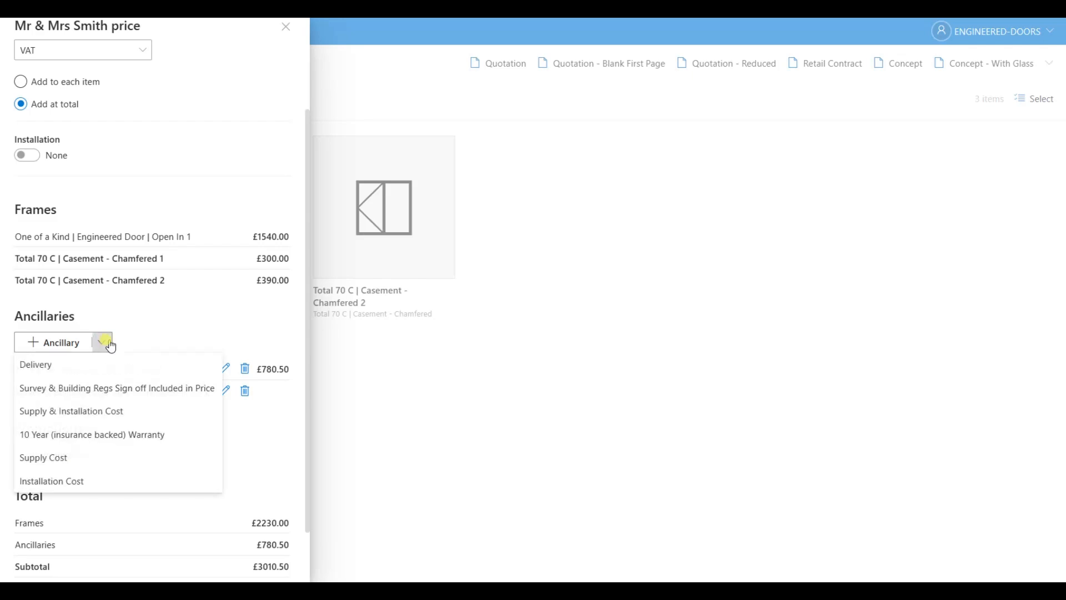
left_click(67, 480)
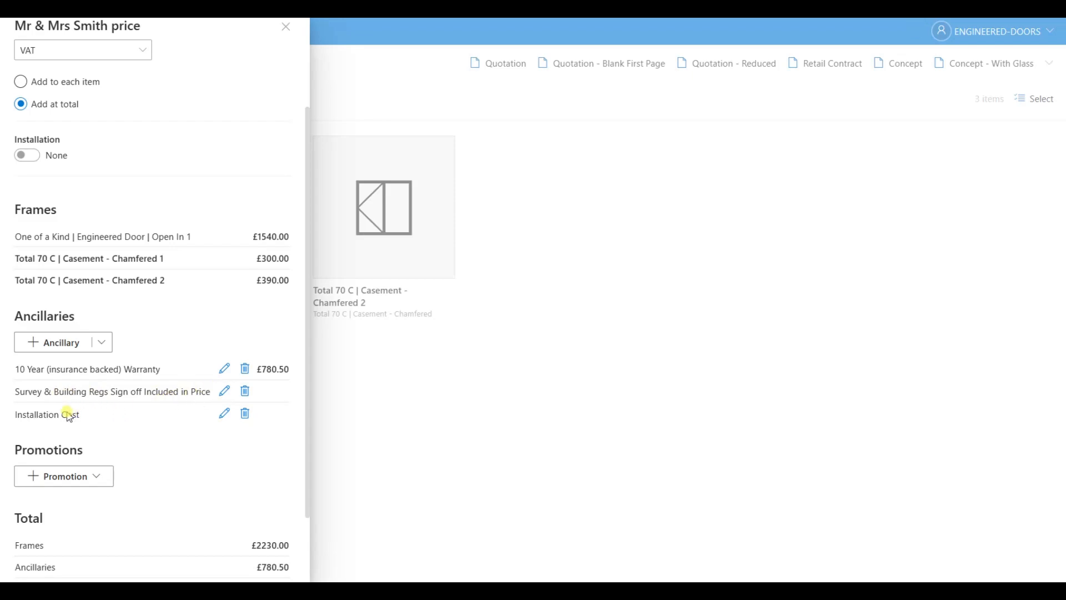
- Unlink the project's Installation Cost ancillary from its preset and set its lump sum to £900
left_click(224, 416)
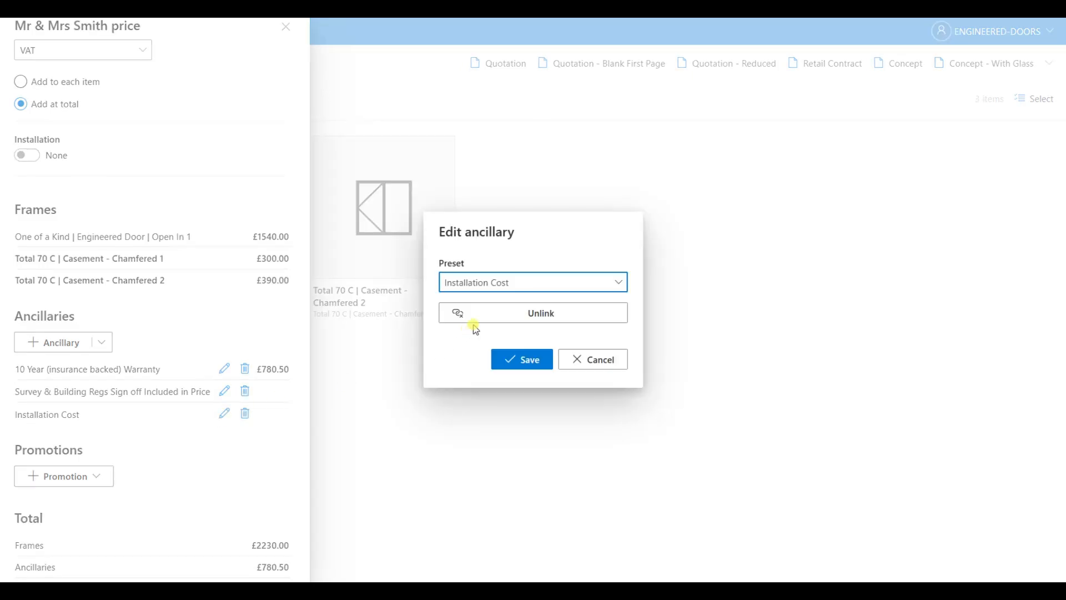
left_click(502, 313)
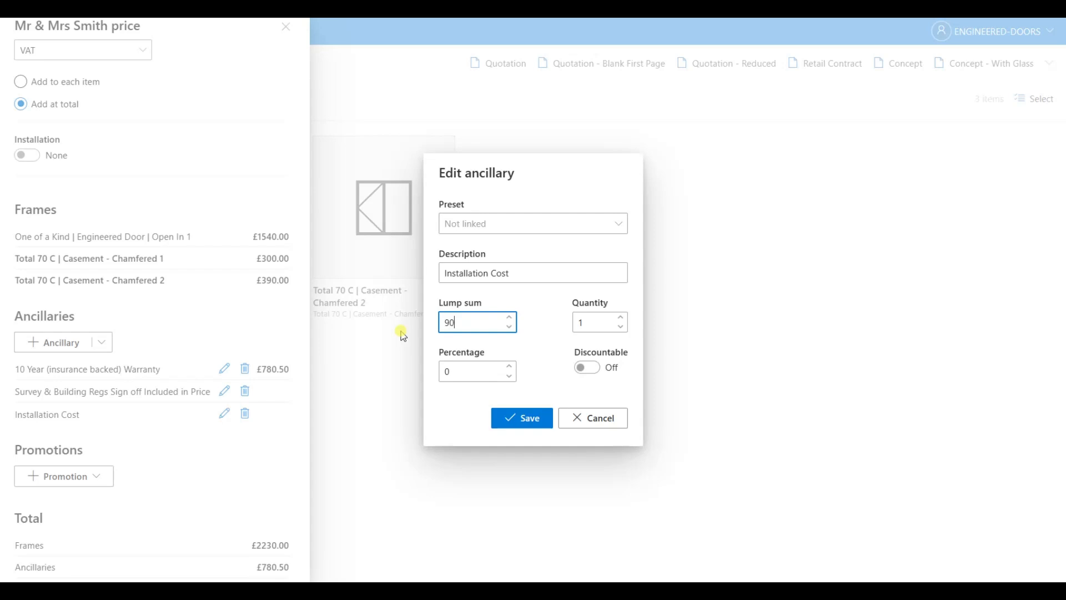
left_click(521, 419)
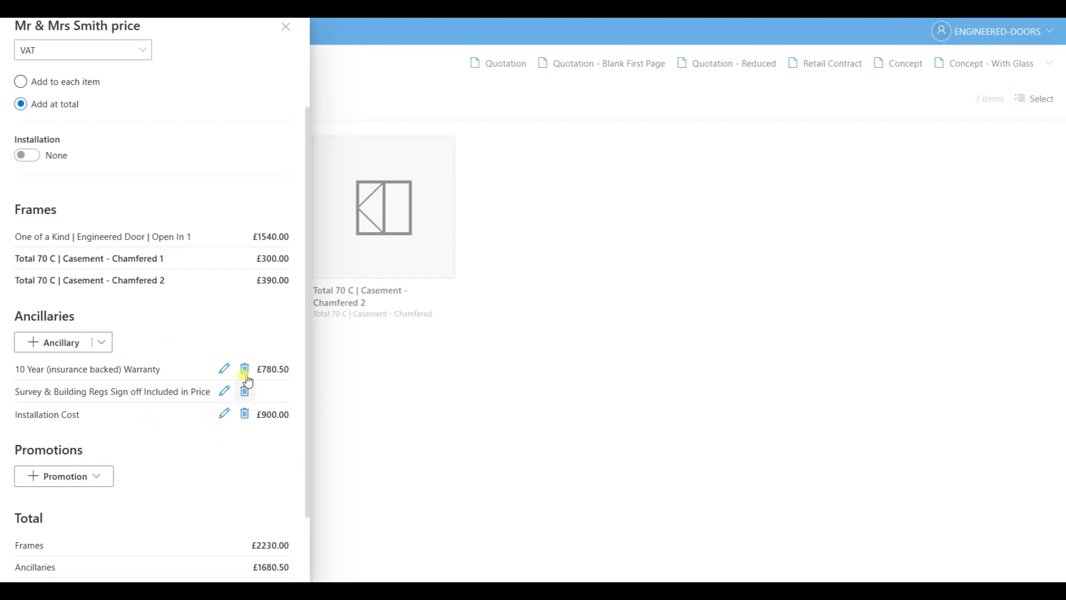
- Add the "Supply Cost" ancillary to the project price and unlink it from its preset
left_click(104, 342)
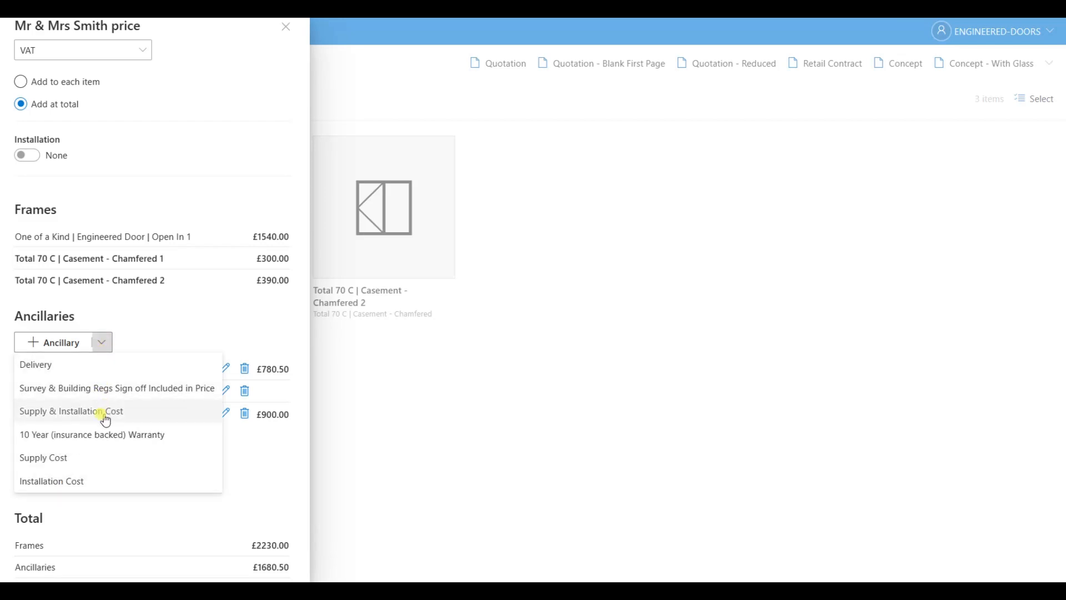
left_click(60, 458)
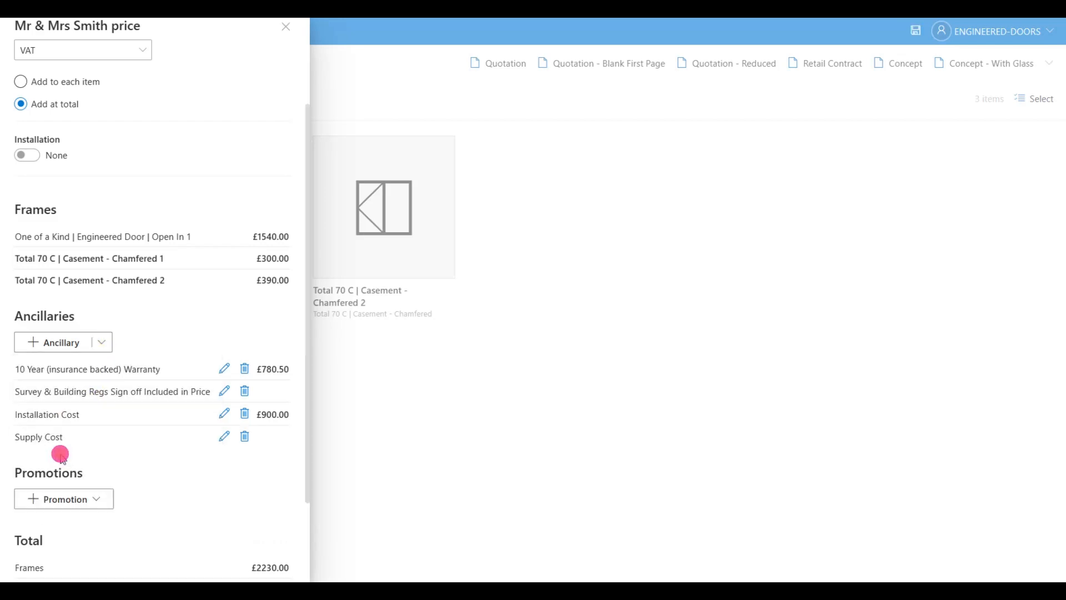
left_click(218, 439)
left_click(488, 313)
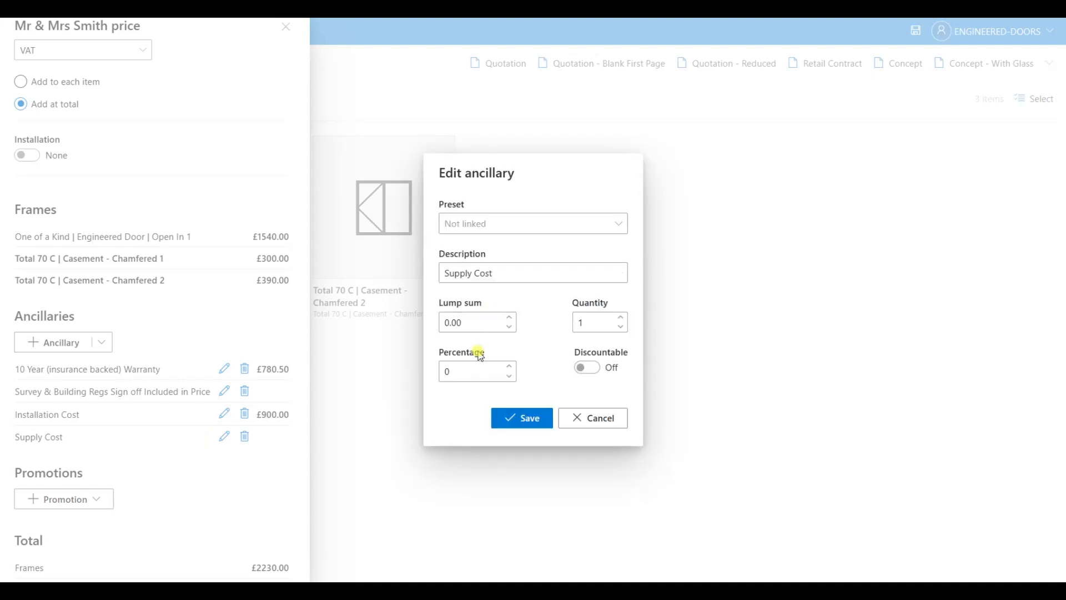
- Change the Supply Cost ancillary's description to "Build wall", set its lump sum to £500, save it and close the project price
left_click_drag(501, 275, 416, 281)
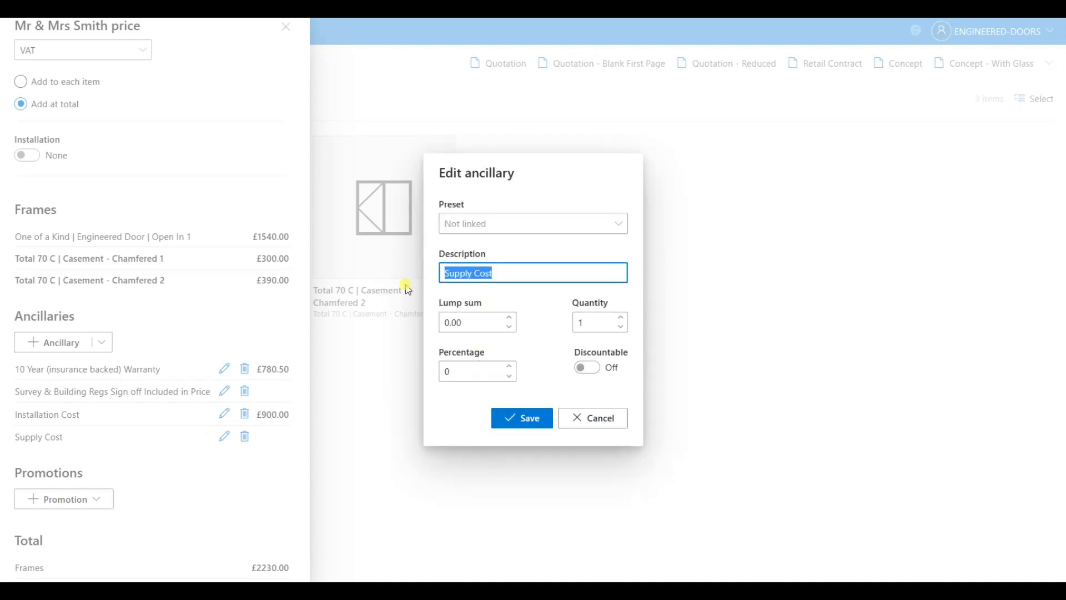
type("Build wall")
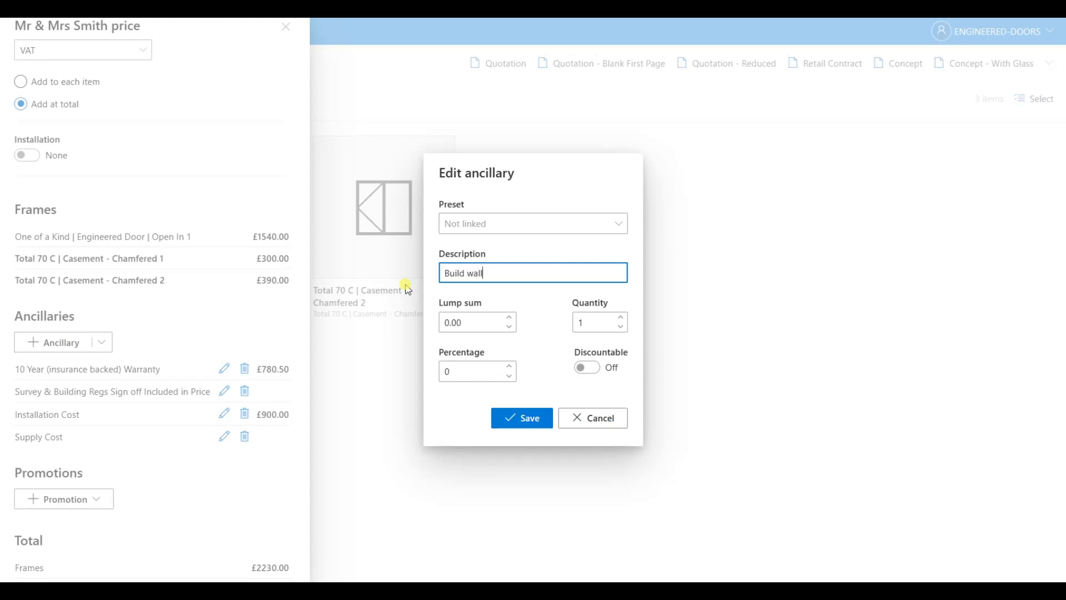
left_click(458, 322)
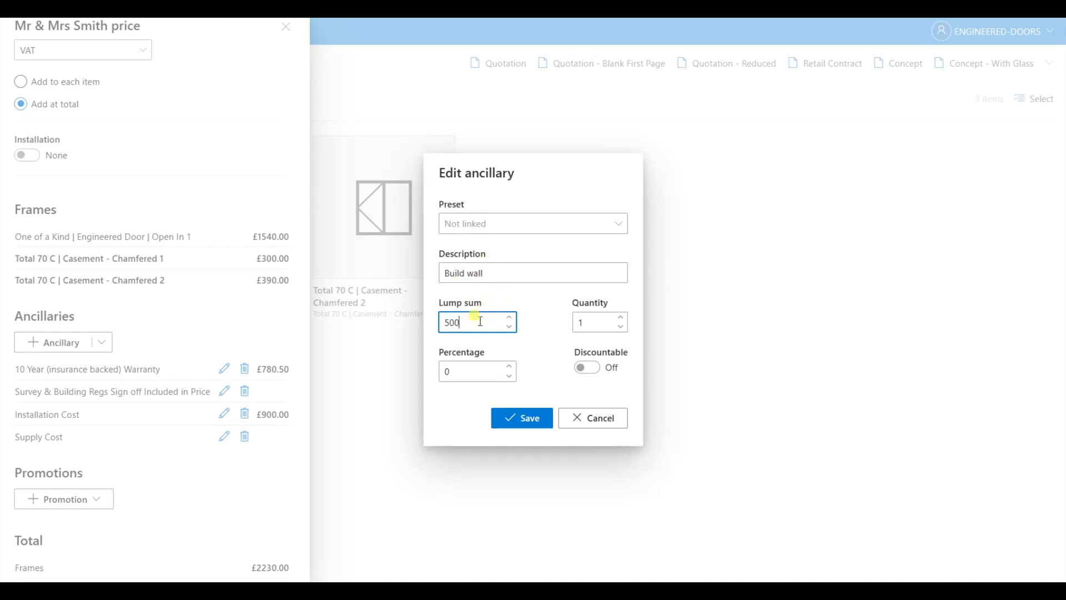
left_click(526, 419)
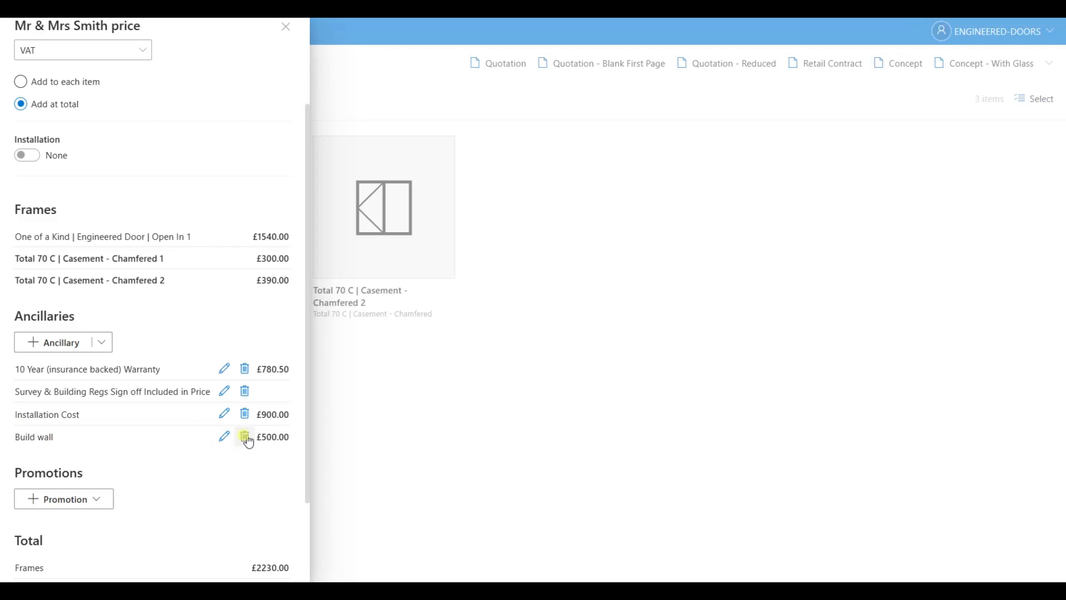
scroll(267, 445, "down", 2)
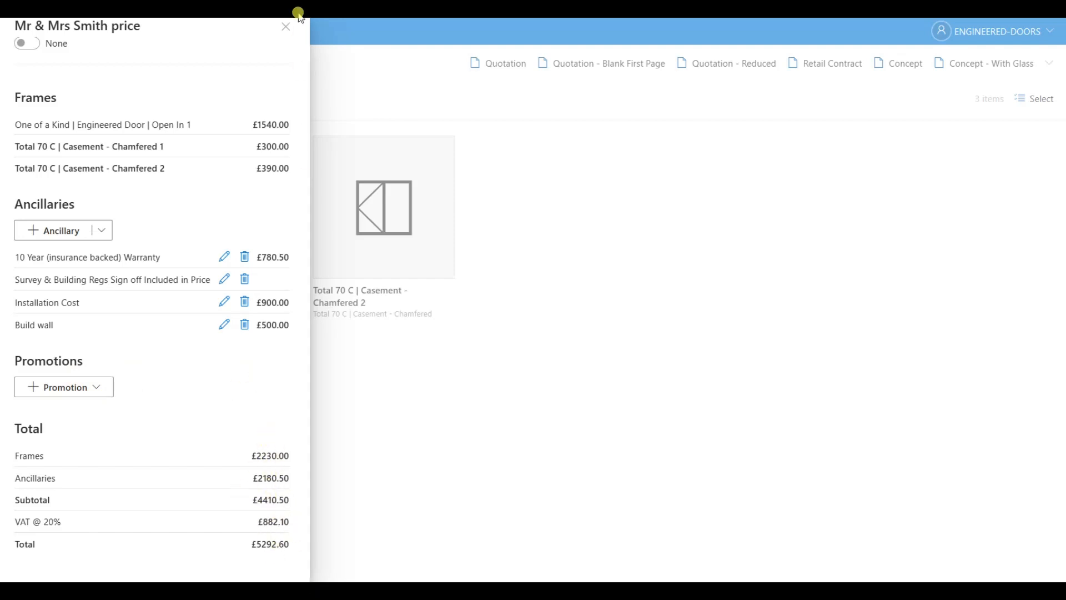
left_click(286, 27)
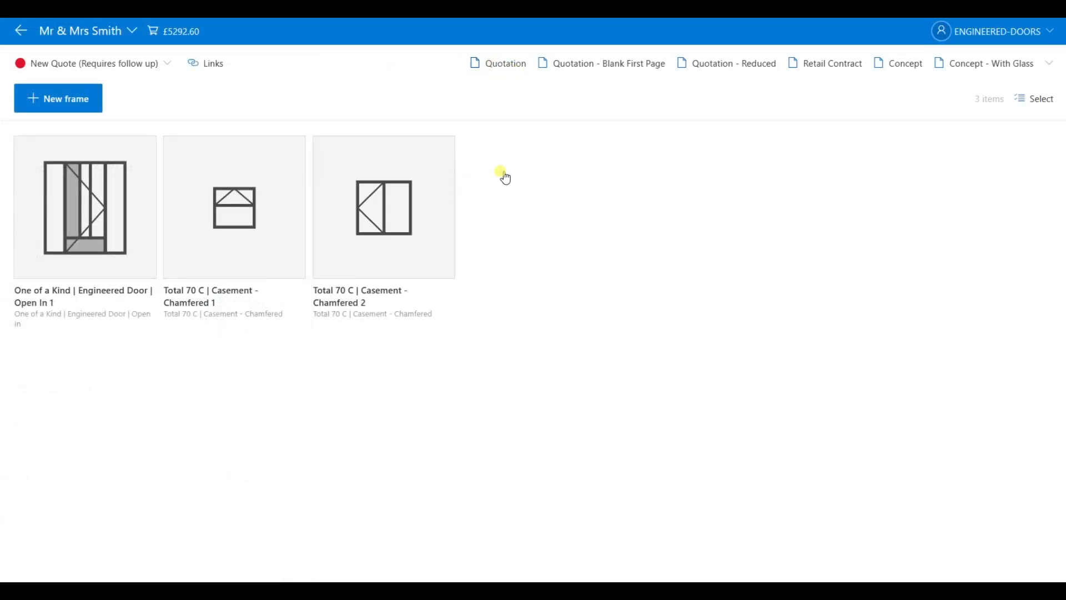
- Open the Quotation document and examine its frame prices, project-level ancillaries and total section
scroll(592, 284, "down", 10)
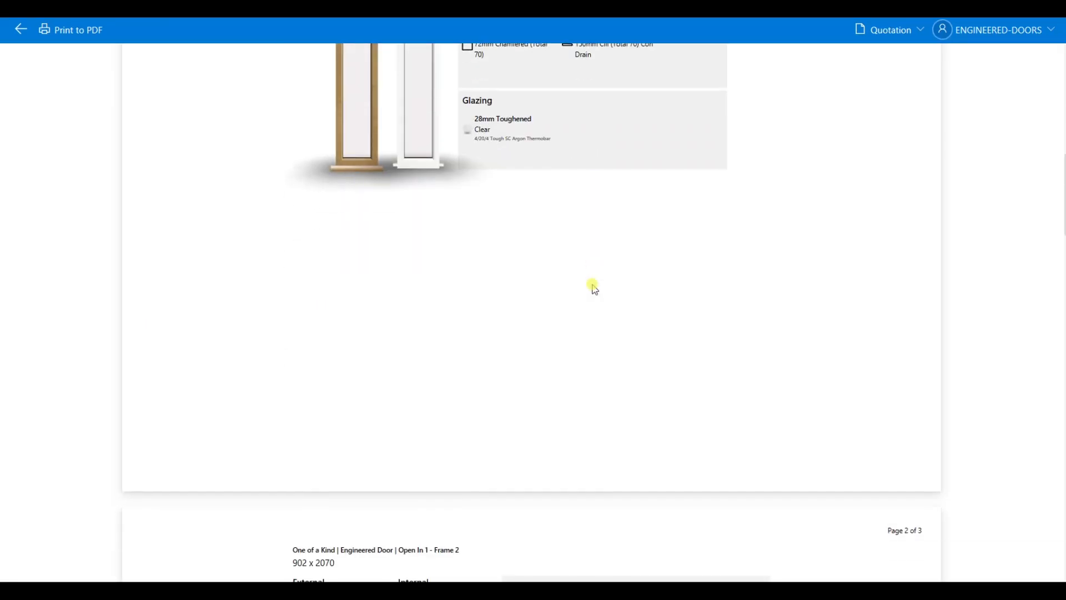
scroll(594, 280, "down", 15)
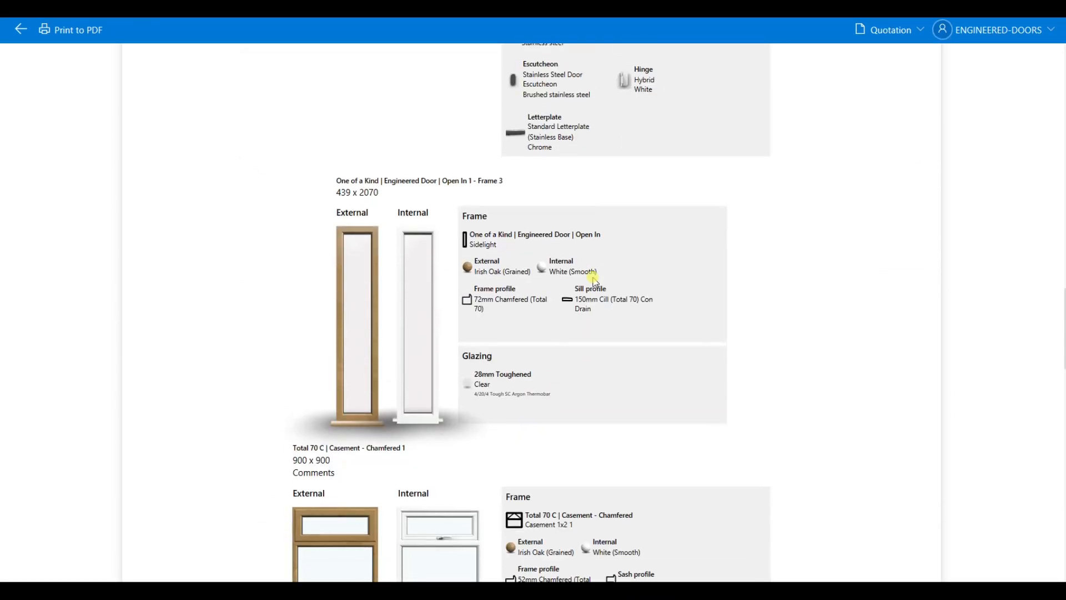
scroll(752, 346, "down", 15)
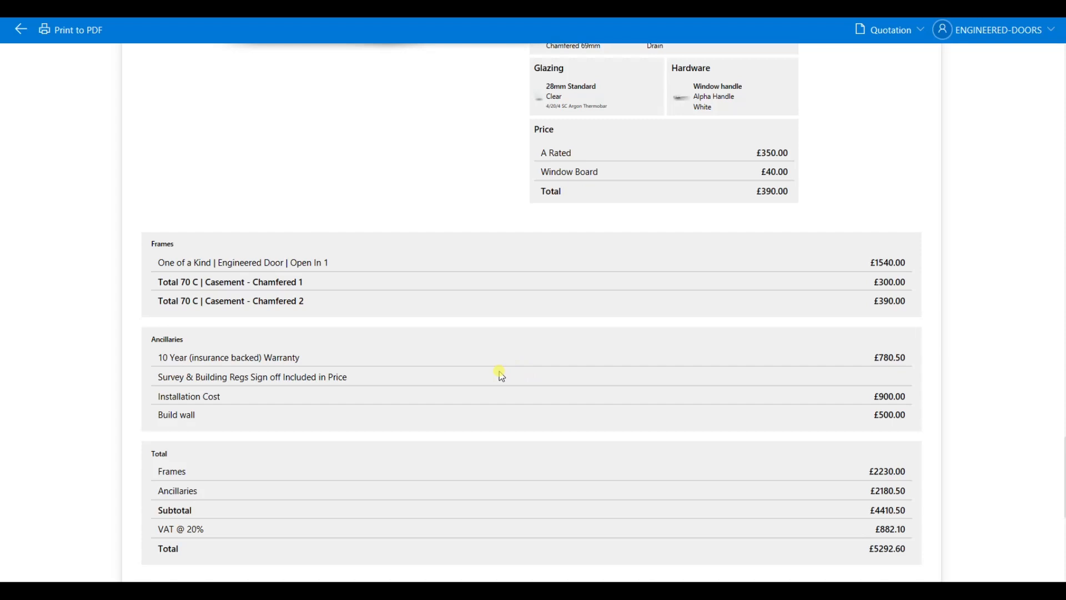
scroll(502, 376, "down", 3)
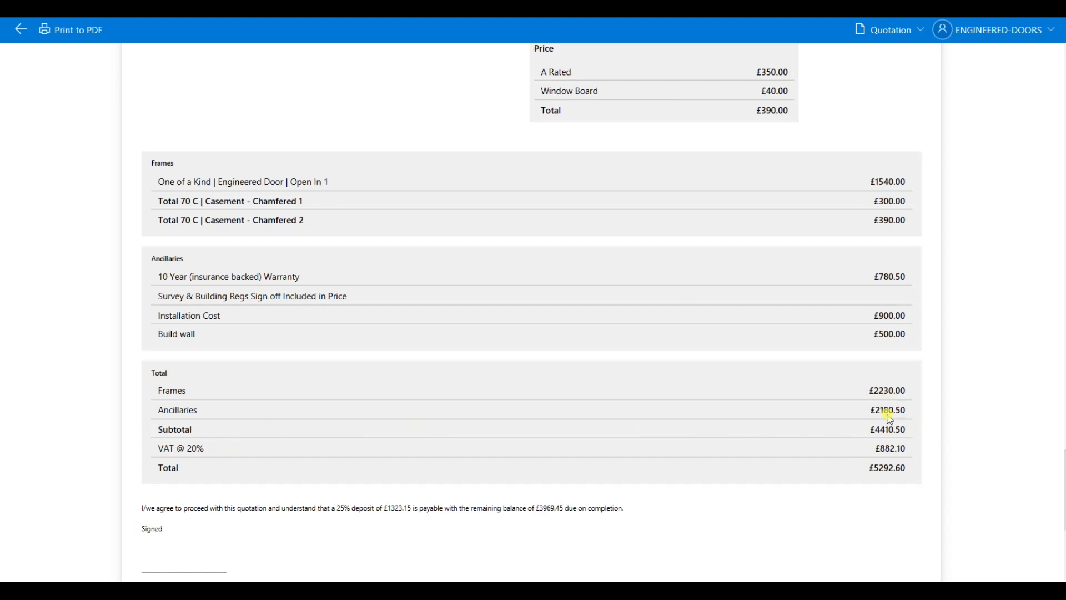
scroll(802, 400, "down", 3)
scroll(800, 398, "up", 8)
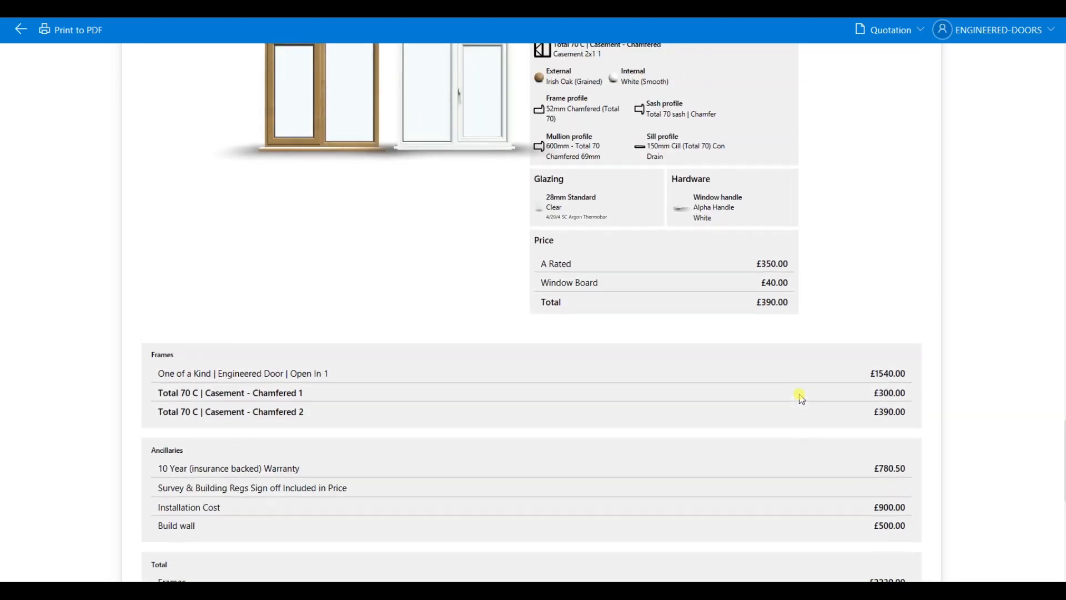